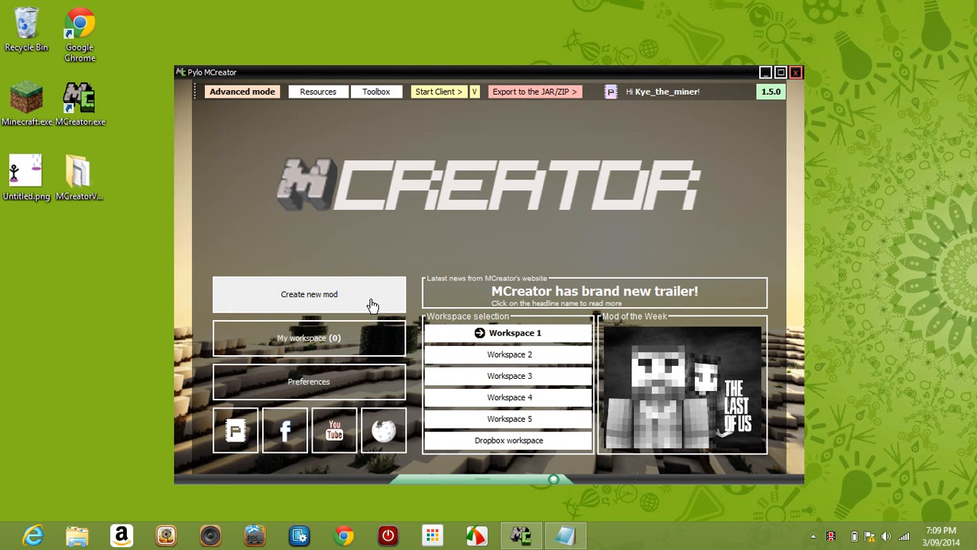
Step: Create a new mod of type Basic GUI named Teleport and open its GUI editor
left_click(367, 303)
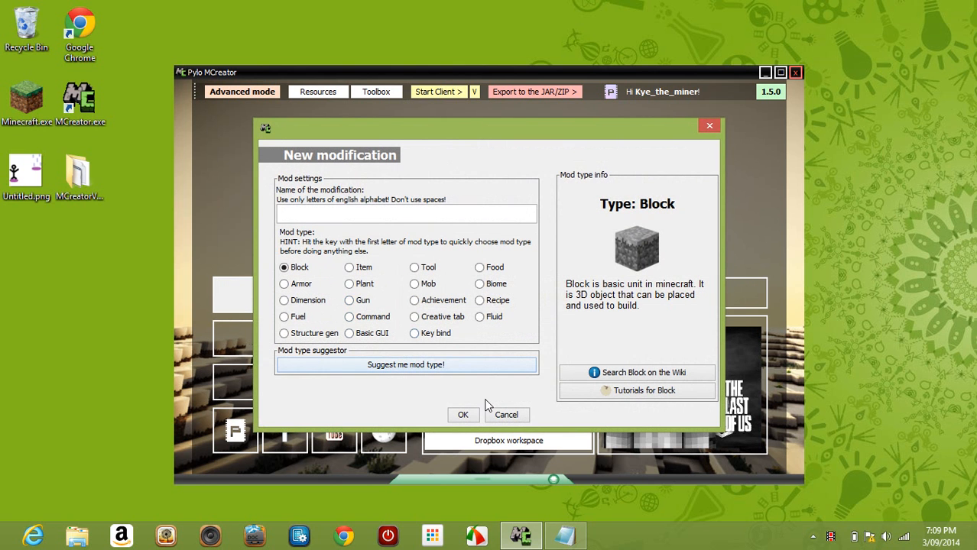
left_click(433, 338)
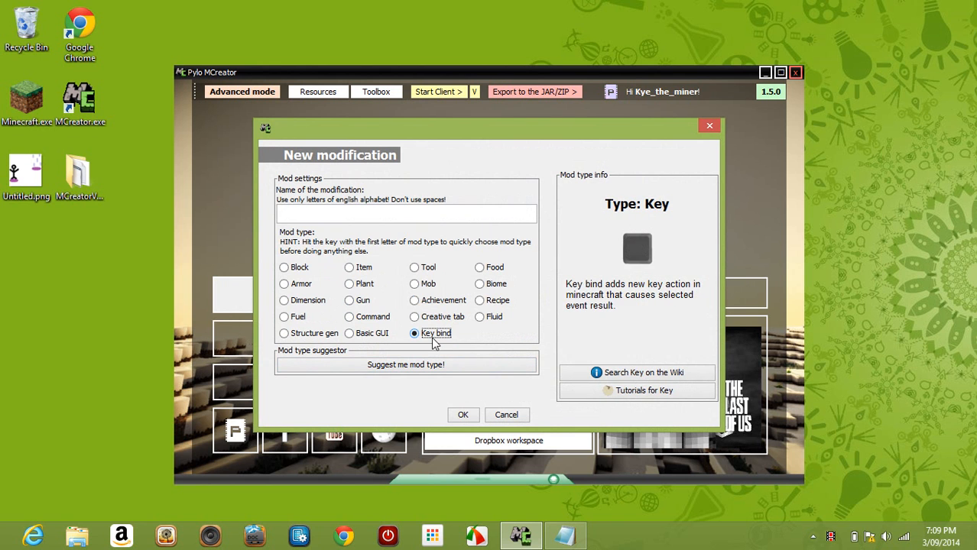
left_click(372, 337)
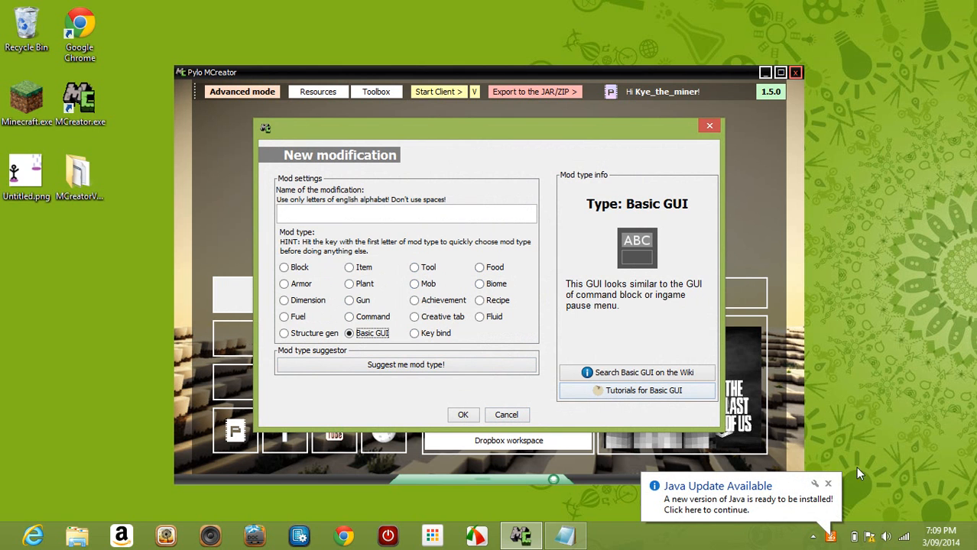
left_click(828, 483)
left_click(406, 220)
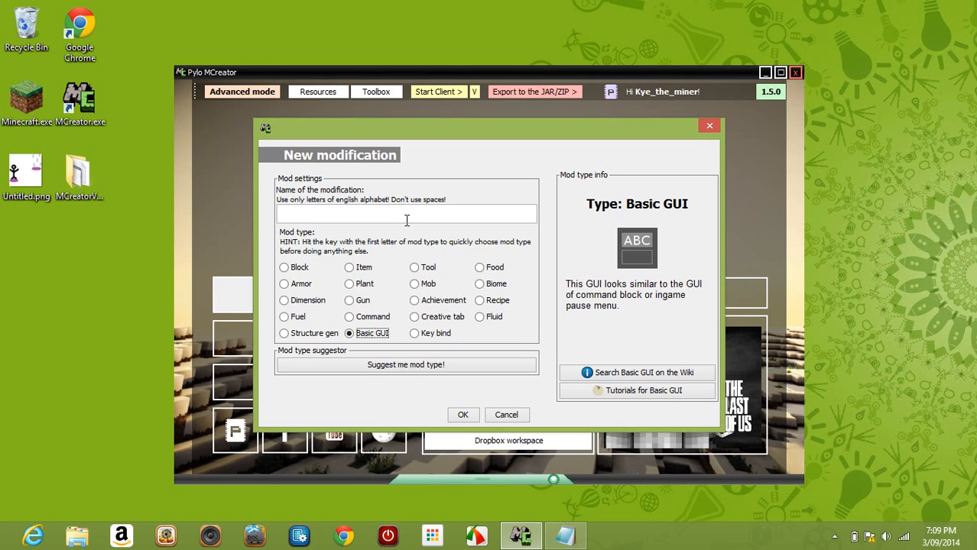
type("Test")
left_click_drag(332, 212, 239, 191)
type("Teleport")
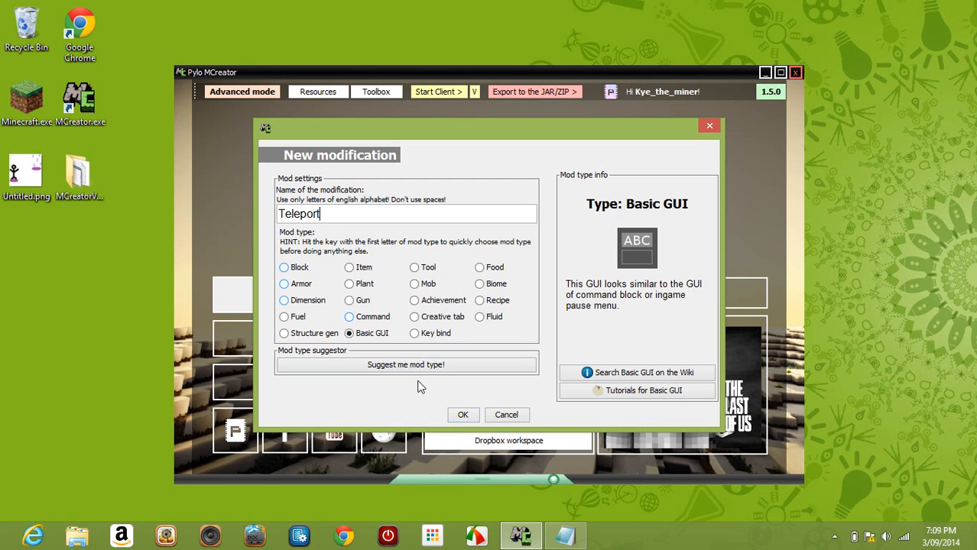
left_click(464, 418)
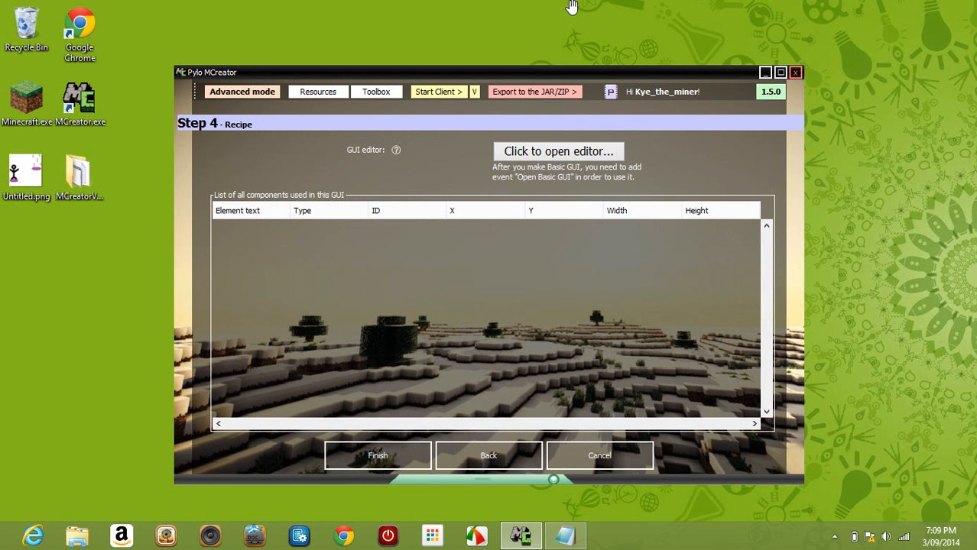
left_click(581, 157)
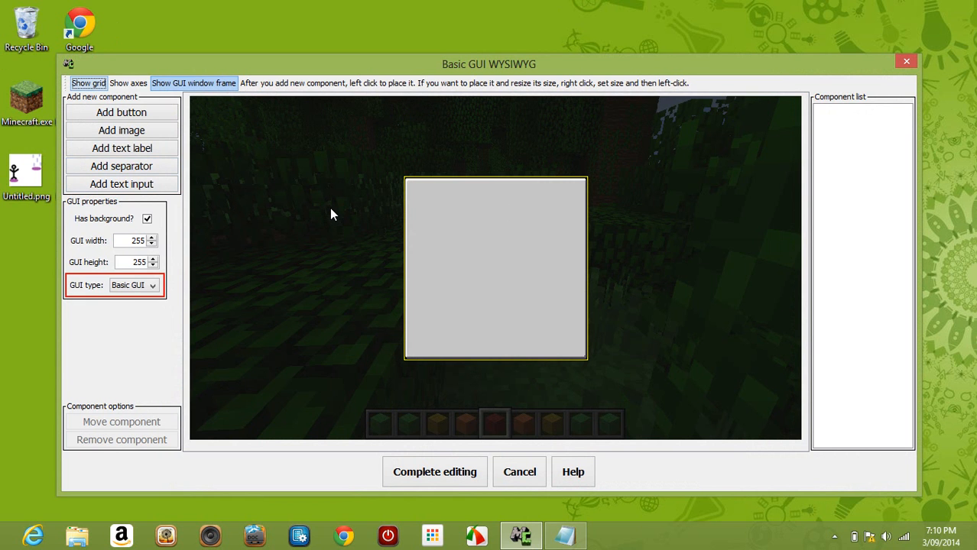
Step: Show the grid over the GUI preview and try the axes and window frame display options
left_click(104, 80)
left_click(104, 81)
left_click(104, 81)
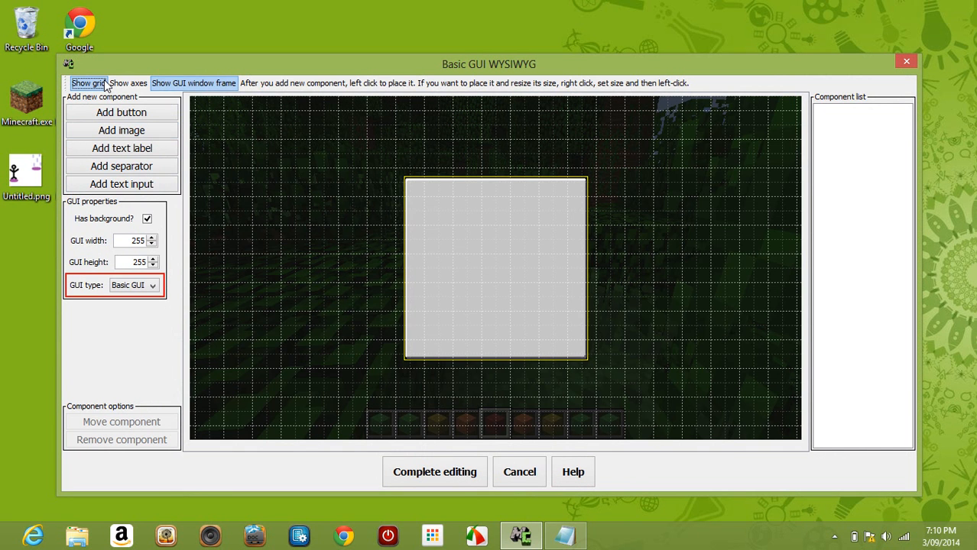
left_click(128, 83)
left_click(180, 88)
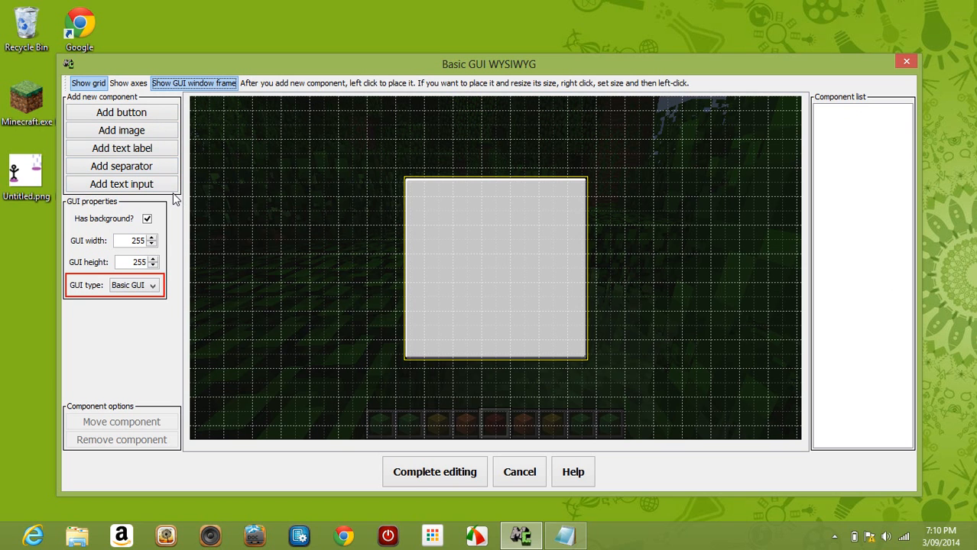
Step: Try switching the GUI's background off and on, and check the available GUI types
left_click(147, 220)
left_click(147, 219)
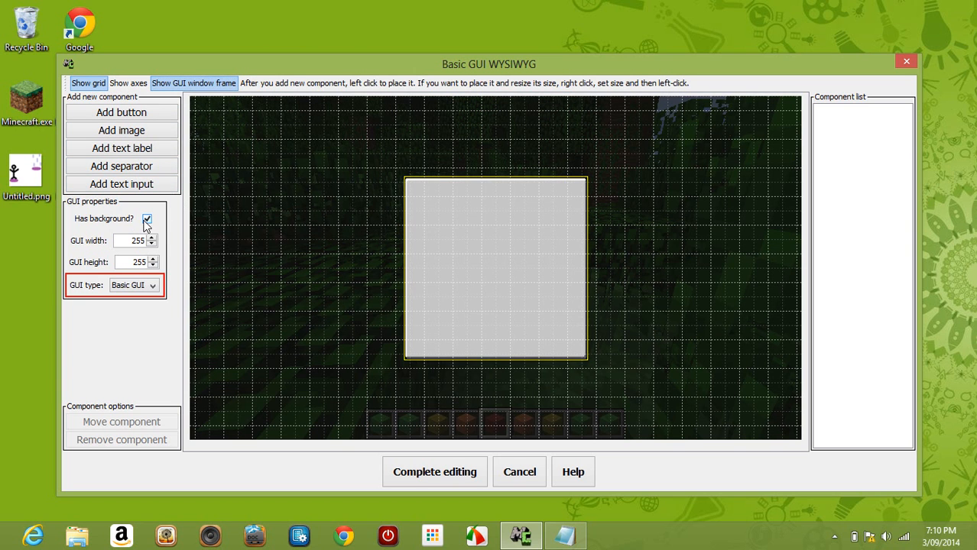
left_click(154, 287)
left_click(156, 291)
left_click(847, 211)
Step: Open the GUI editor's help page in the browser and close it to return to the editor
left_click(572, 472)
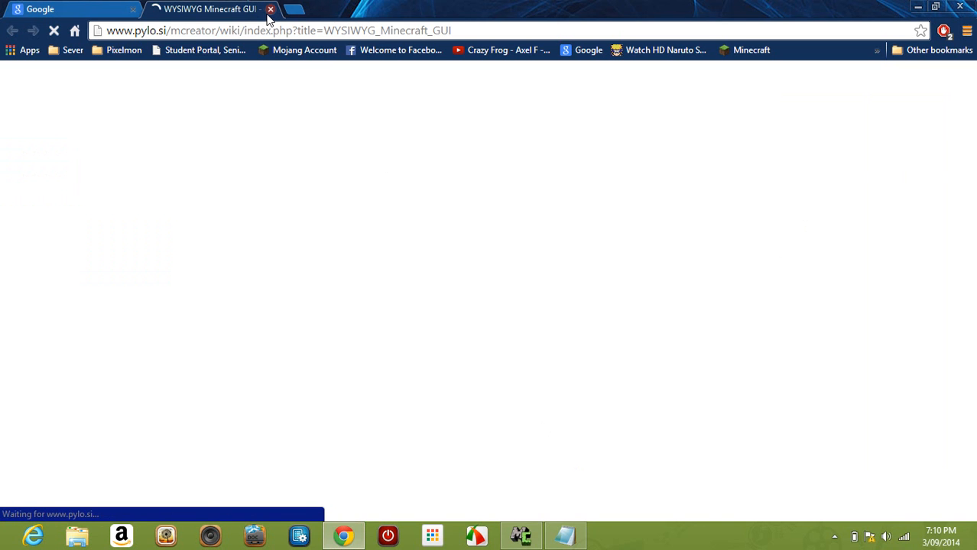
left_click(270, 10)
left_click(133, 9)
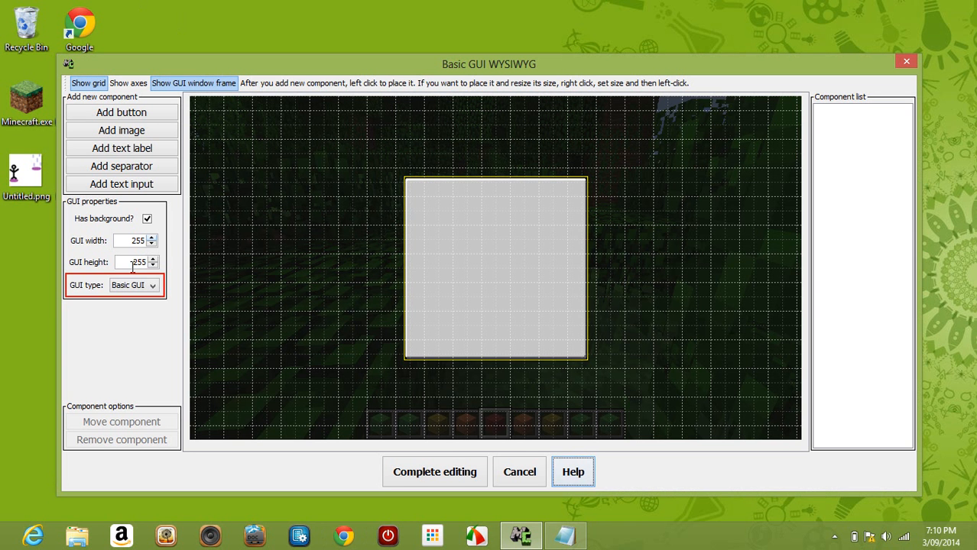
Step: Set the GUI width to 685 and hide the GUI window frame
left_click(152, 244)
left_click(152, 243)
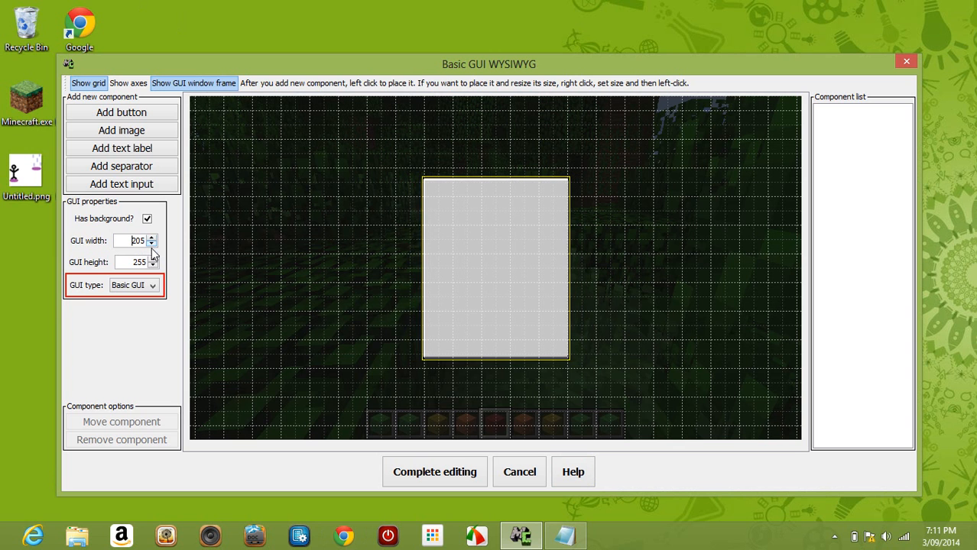
left_click(152, 243)
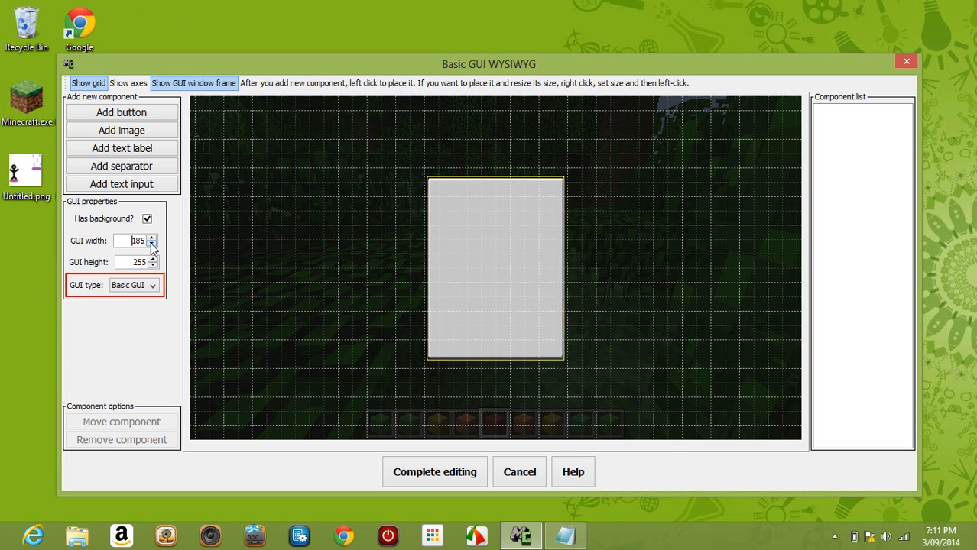
left_click(152, 240)
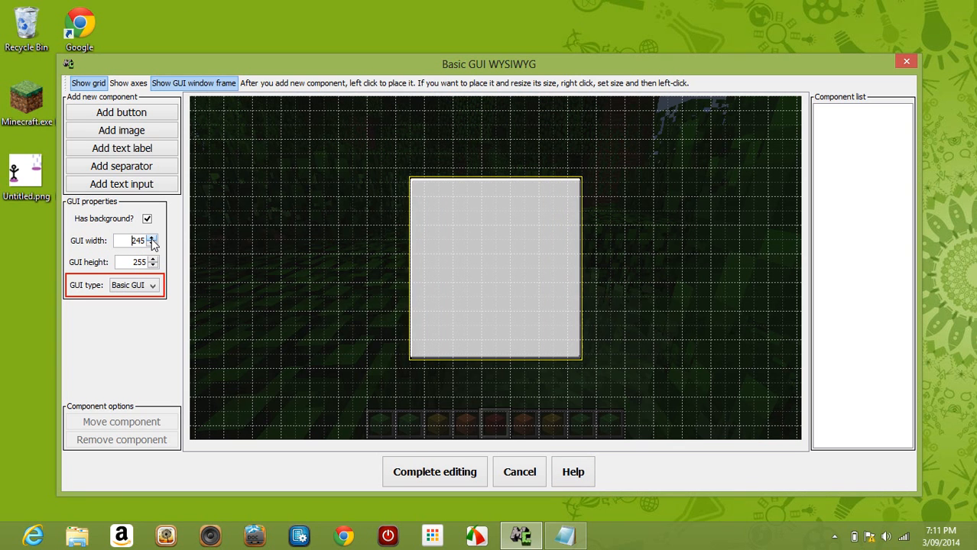
left_click_drag(153, 240, 154, 241)
left_click(177, 85)
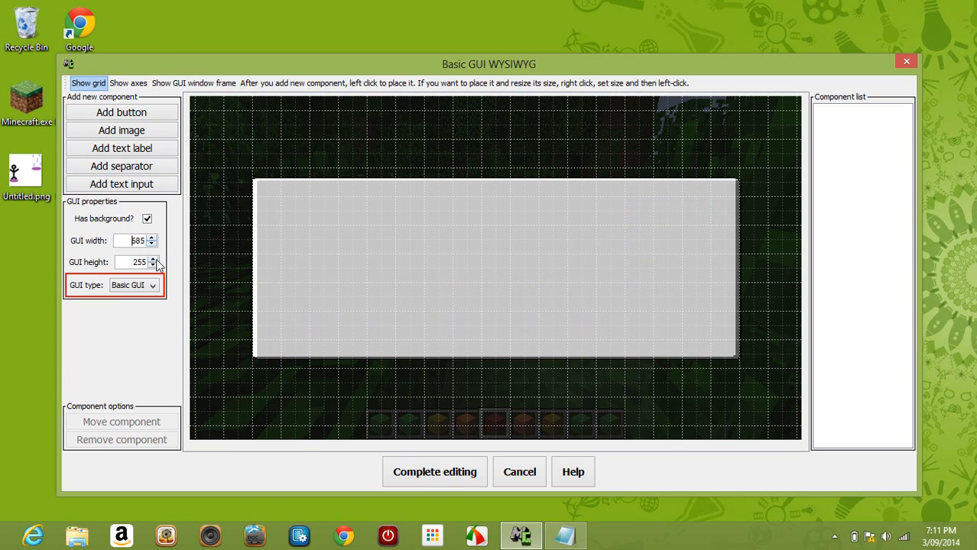
Step: Set the GUI height to 405
left_click_drag(153, 260, 154, 261)
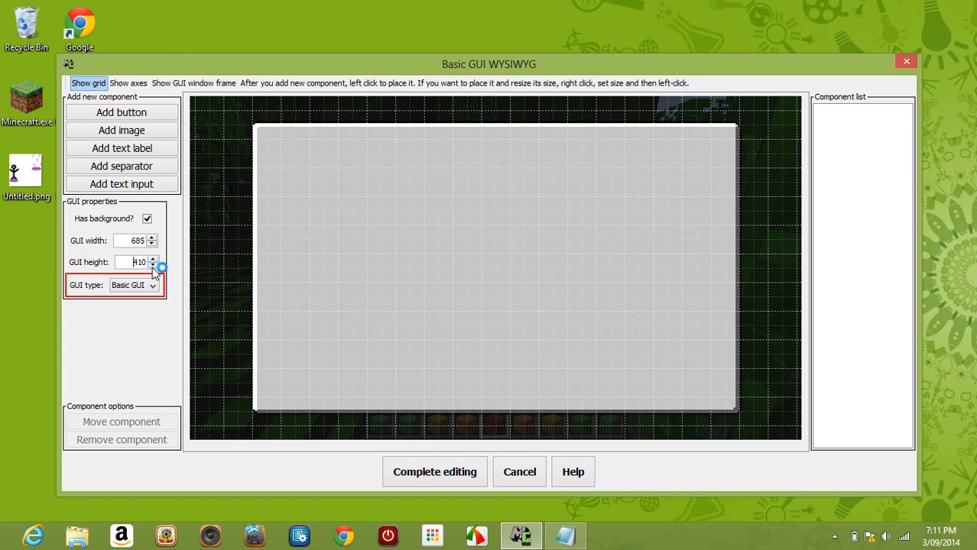
left_click(152, 266)
left_click(153, 266)
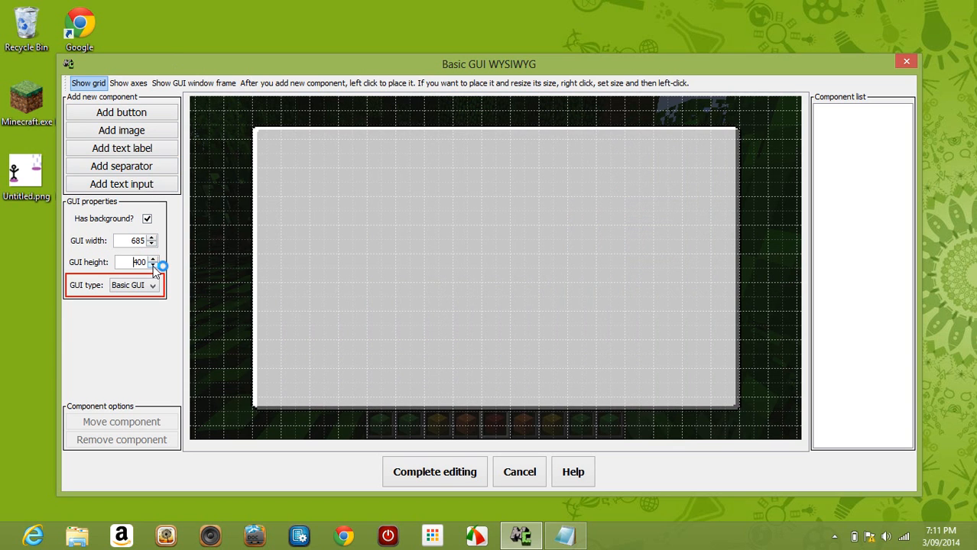
left_click(153, 260)
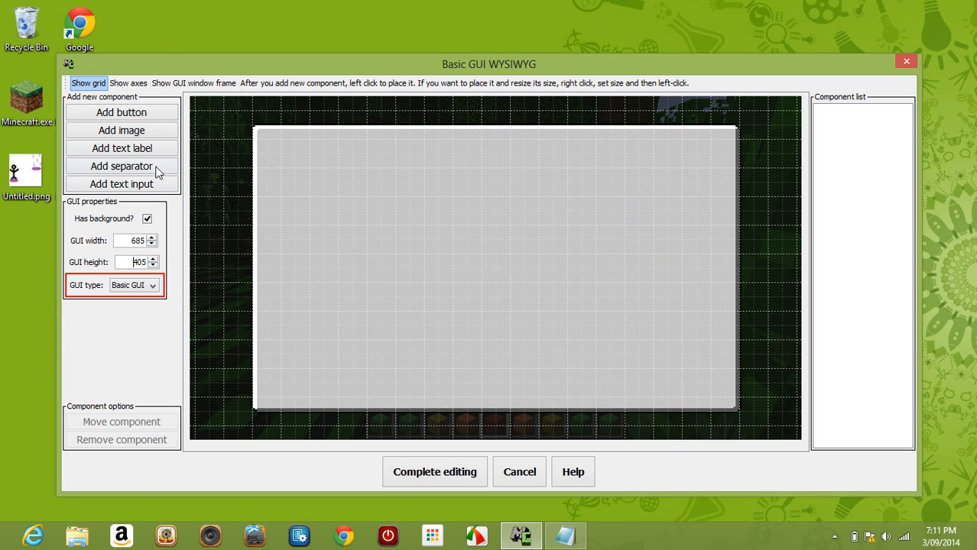
Step: Start a new text label and replace its default text with "Teleport GUI"
left_click(152, 151)
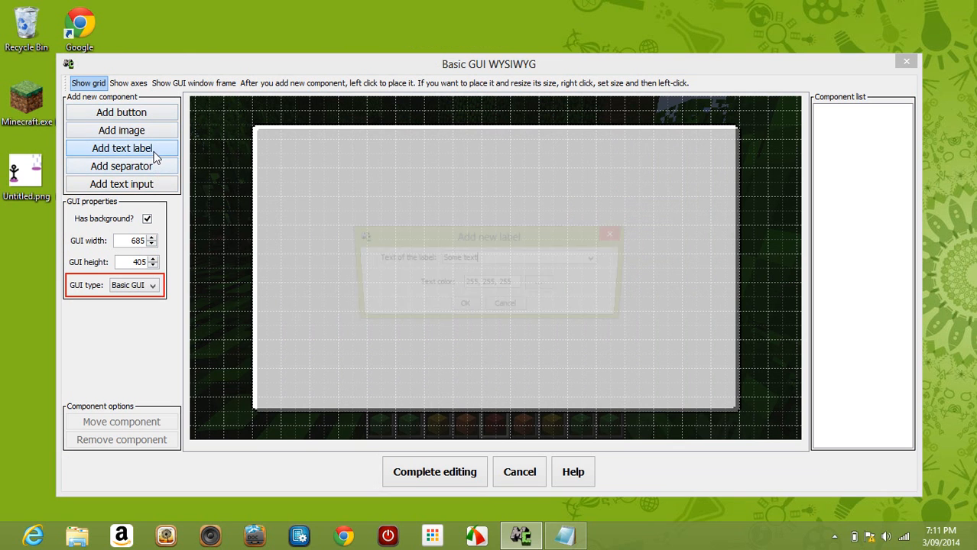
left_click_drag(500, 261, 439, 259)
key("BackSpace")
left_click(601, 258)
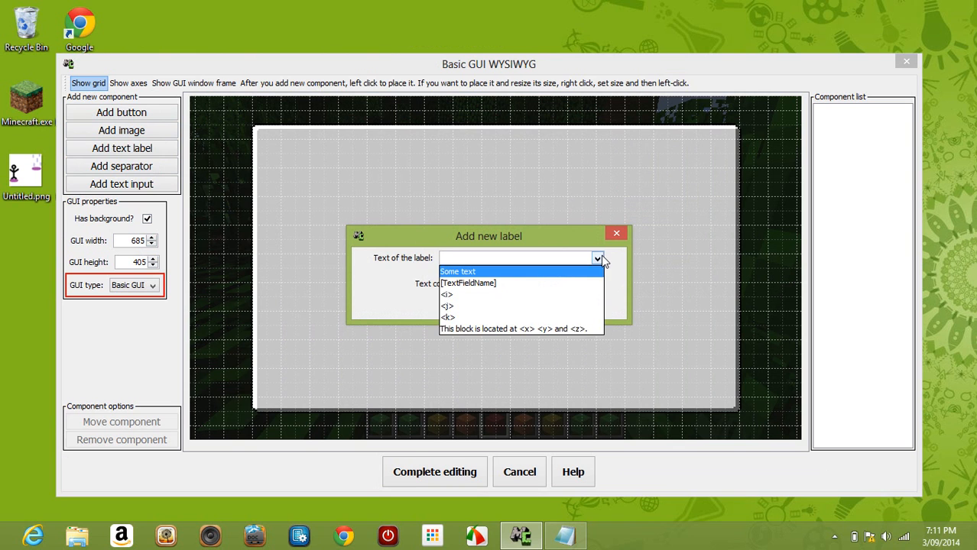
left_click(601, 258)
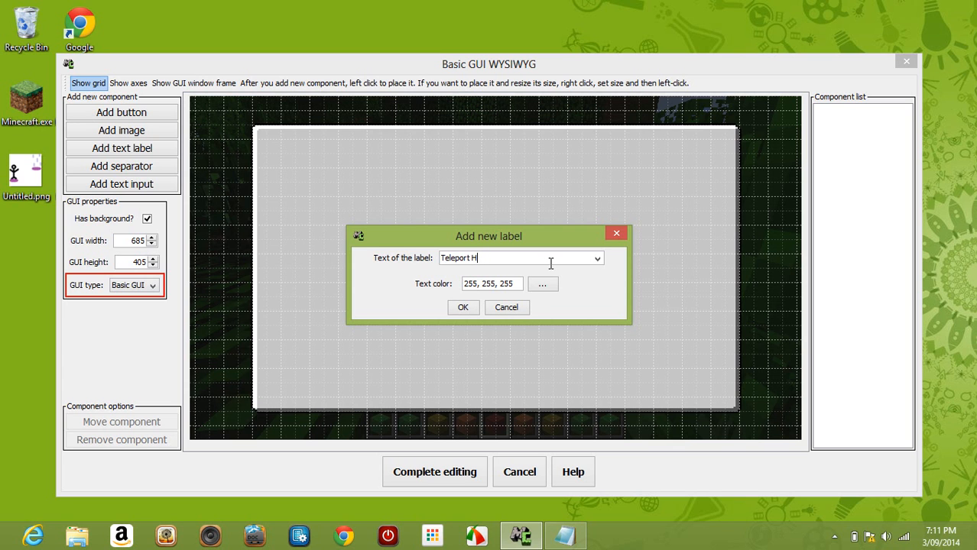
type("I")
Step: Try several swatches for the label's text color and apply the teal 0,204,153
left_click(558, 294)
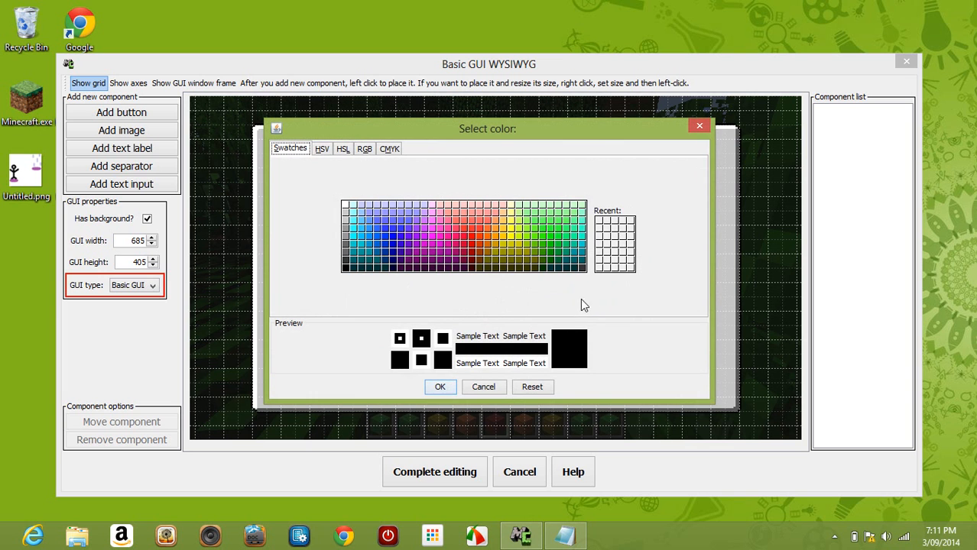
left_click(582, 211)
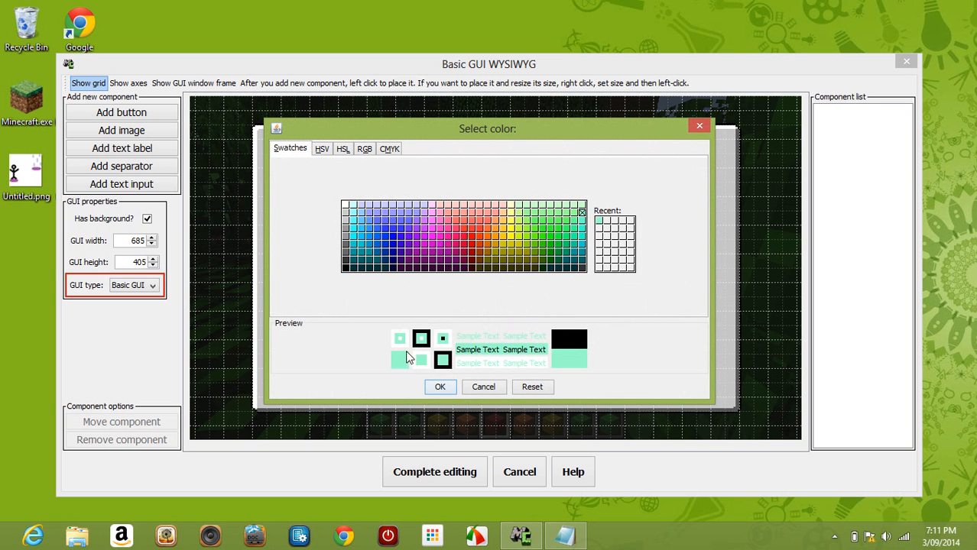
left_click(388, 246)
left_click(417, 253)
left_click(437, 244)
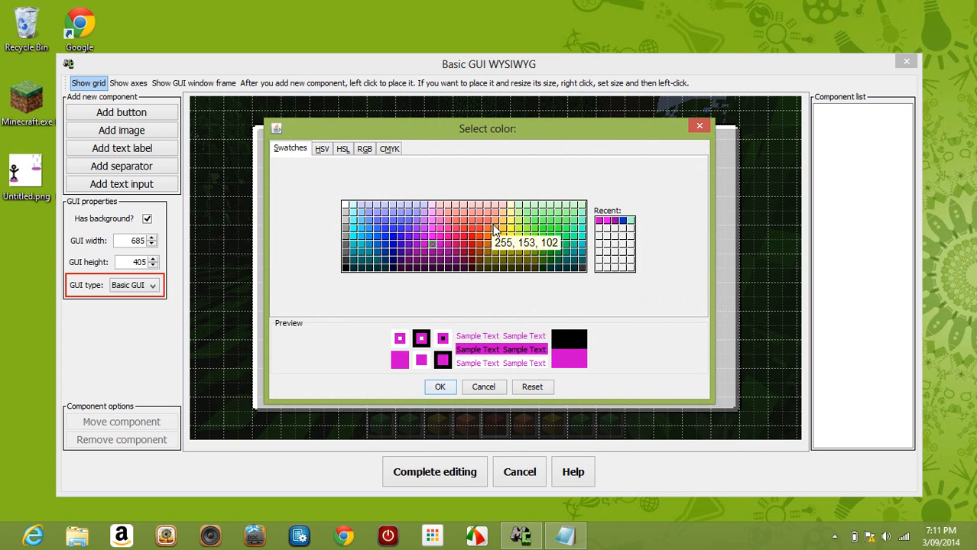
left_click(576, 245)
left_click(579, 254)
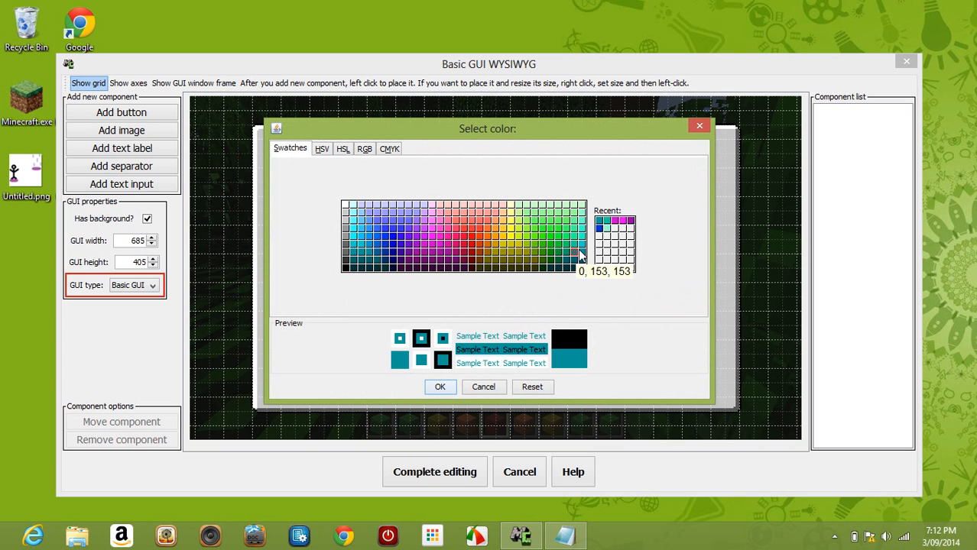
left_click(578, 250)
left_click(577, 250)
left_click(576, 247)
left_click(576, 250)
left_click(578, 254)
left_click(577, 255)
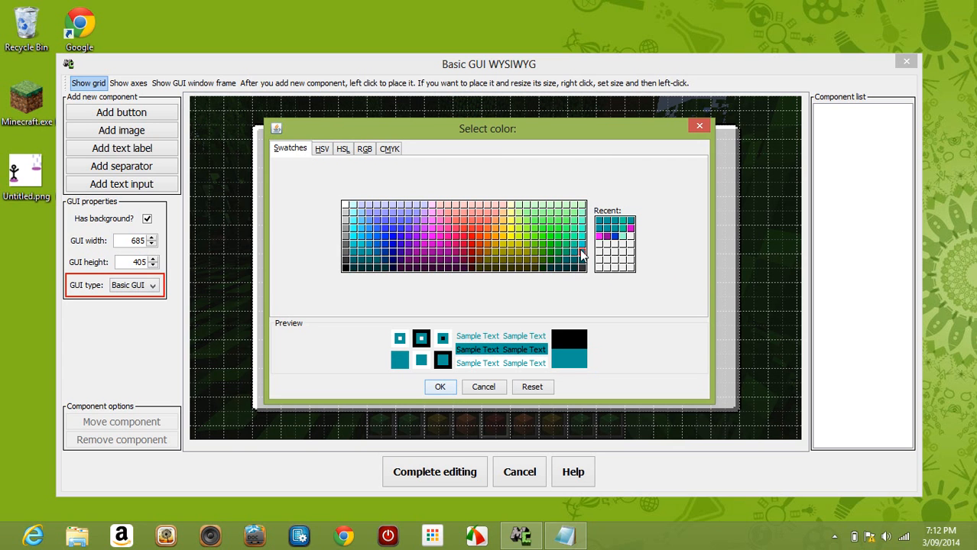
left_click(573, 257)
left_click(568, 255)
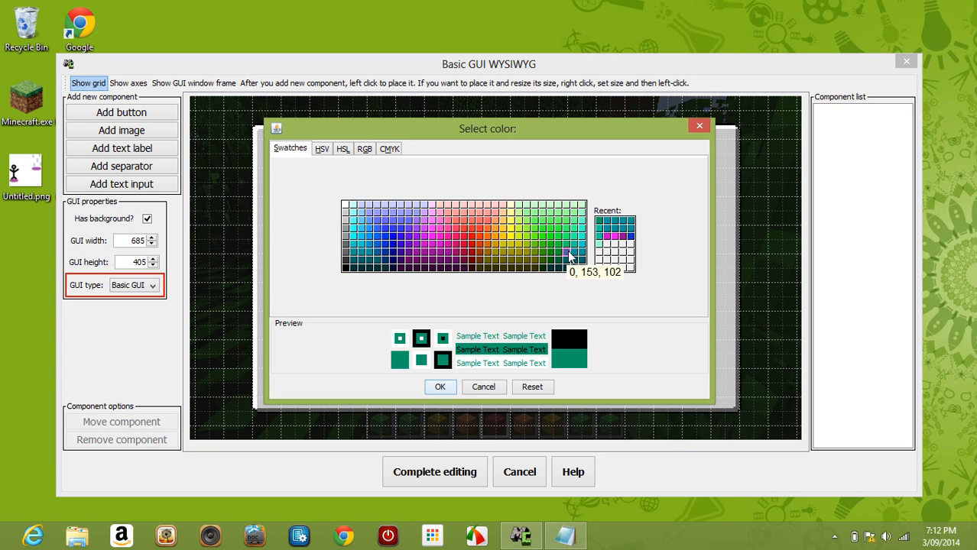
left_click(574, 249)
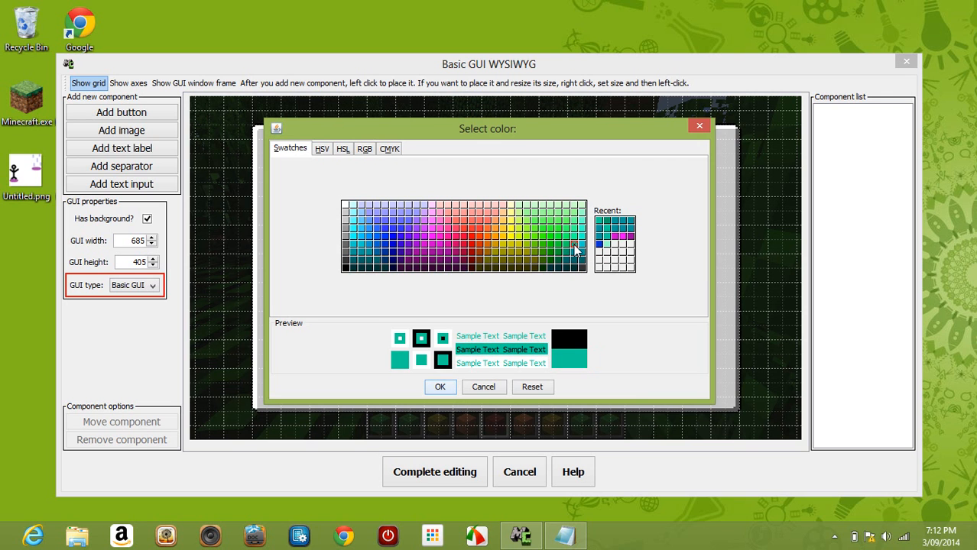
left_click(439, 387)
Step: Place the Teleport GUI label centred near the panel's upper edge and preview it briefly without the grid
left_click(509, 262)
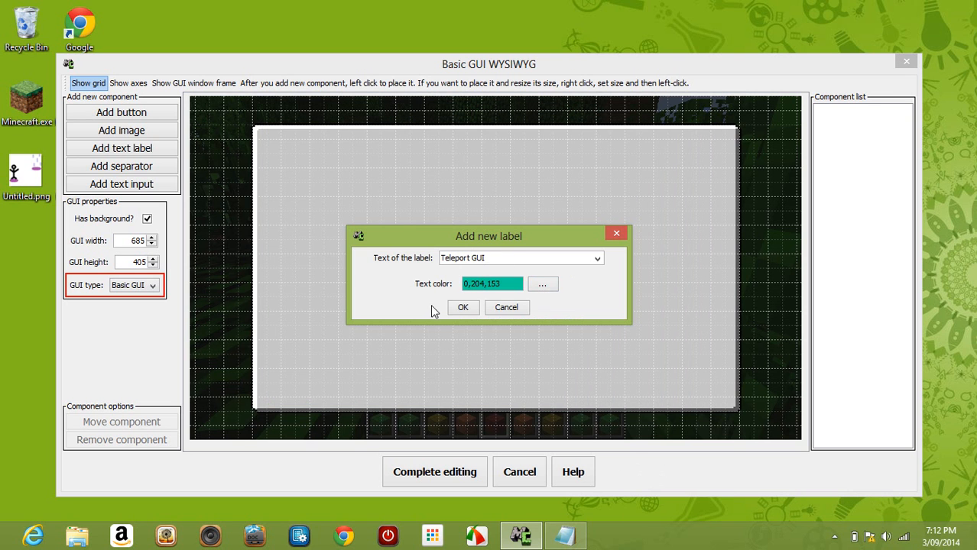
left_click(459, 308)
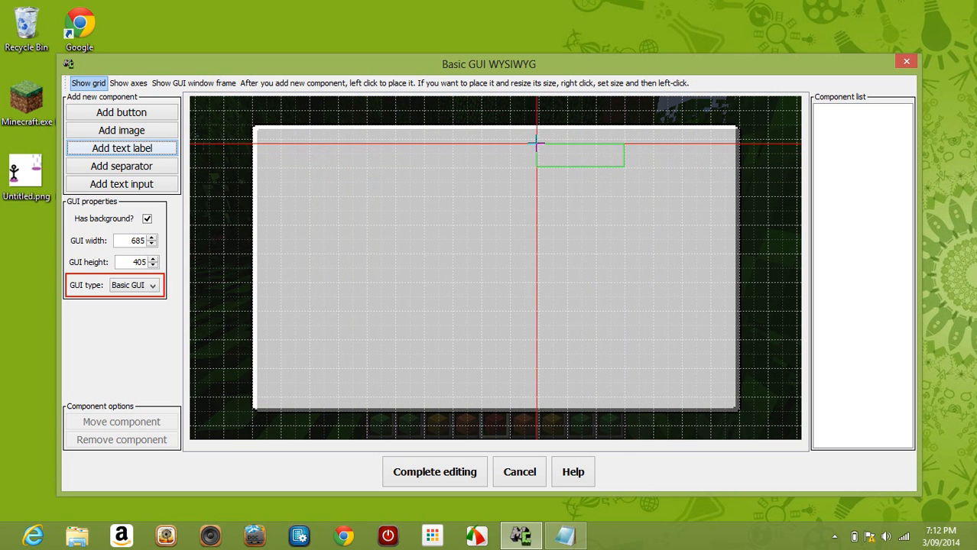
left_click(452, 139)
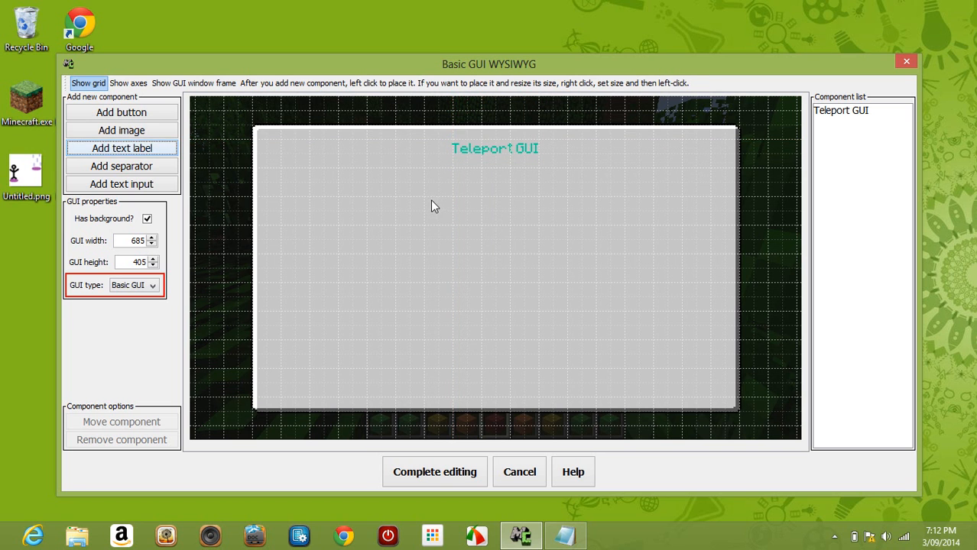
left_click(101, 84)
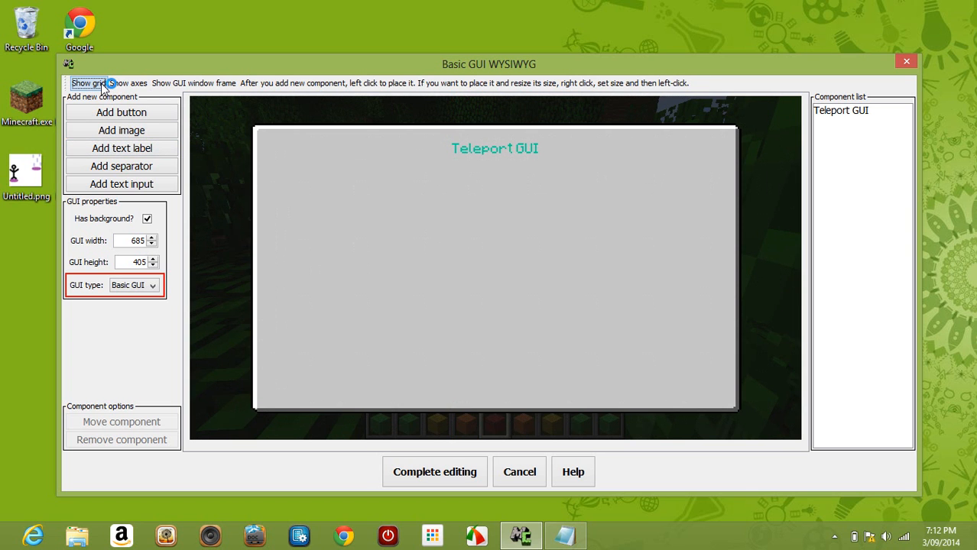
left_click(101, 83)
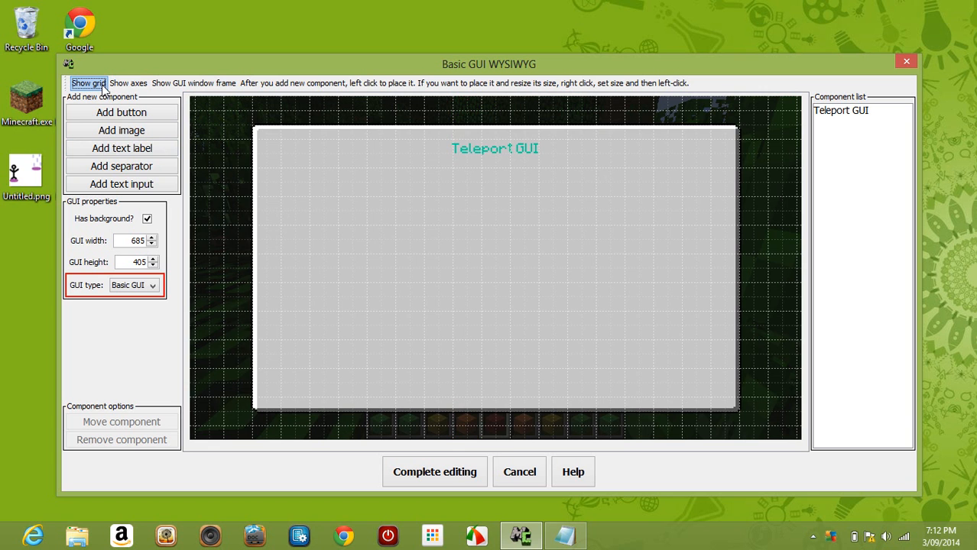
Step: Try placing a shortened separator under the Teleport GUI label and remove it from the panel
left_click(169, 169)
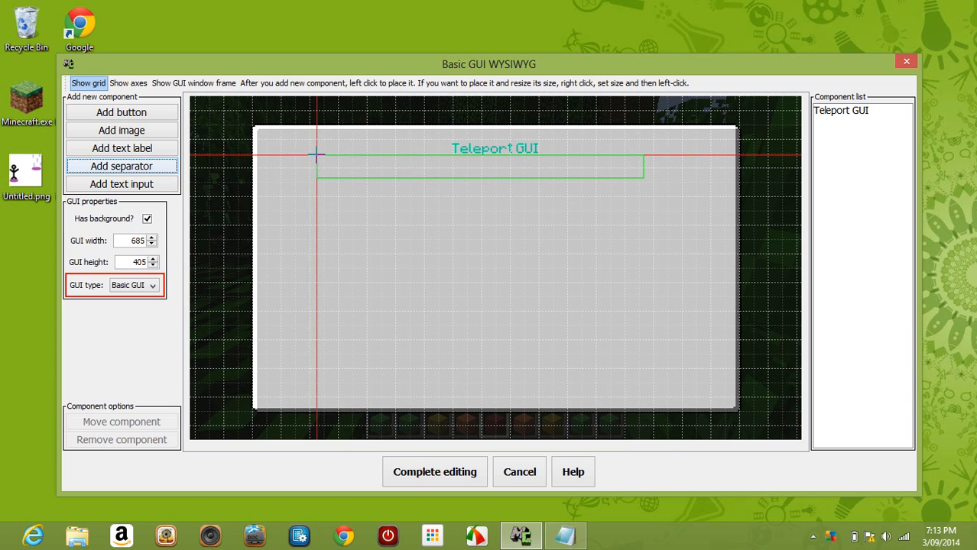
right_click(425, 154)
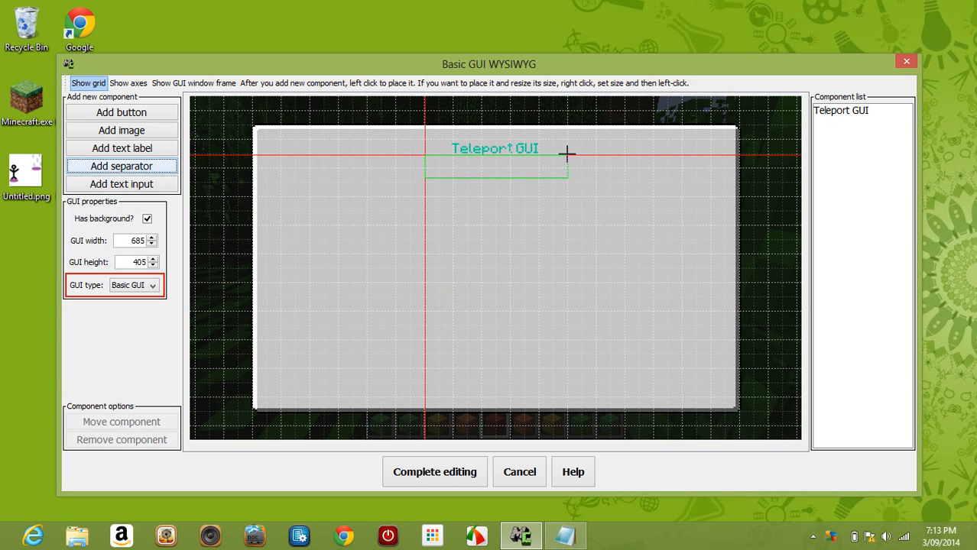
left_click(567, 153)
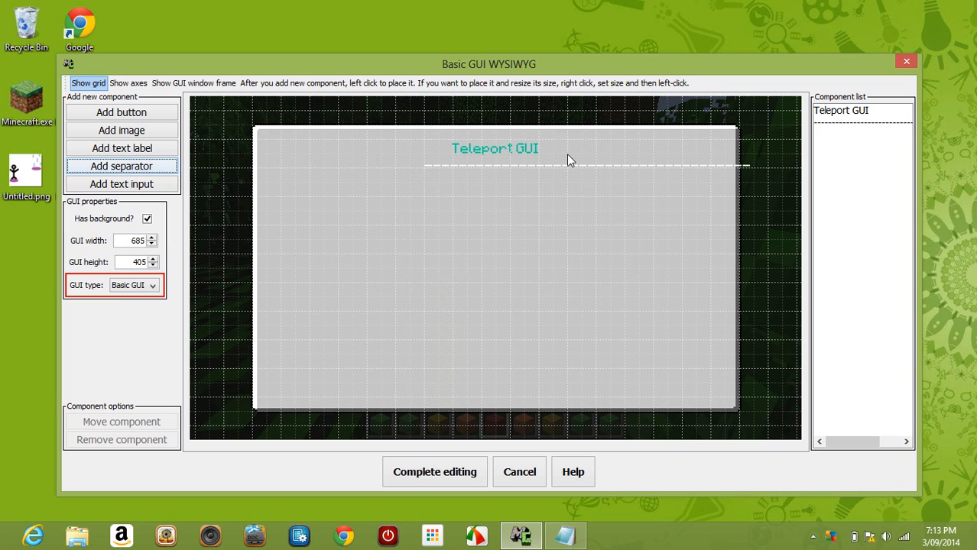
left_click(822, 124)
left_click(136, 441)
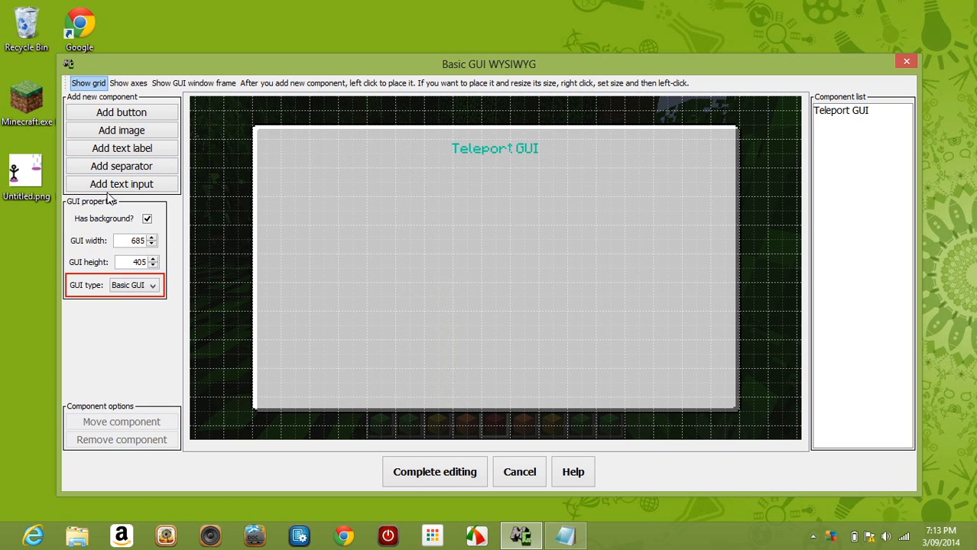
Step: Add a separator at its default width, centred directly beneath the Teleport GUI label
left_click(142, 167)
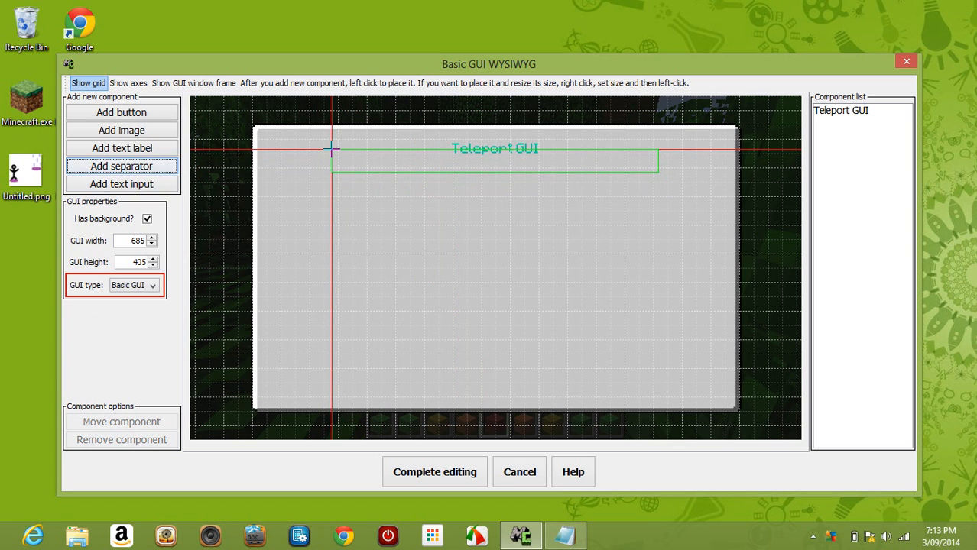
left_click(331, 148)
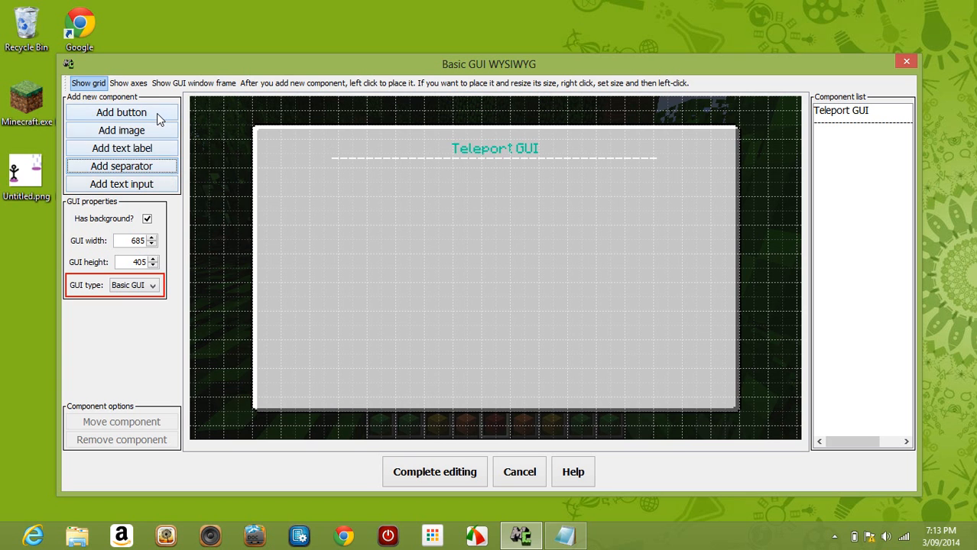
Step: Start adding an image and postpone the AVG restart reminder for 24 hours
left_click(154, 136)
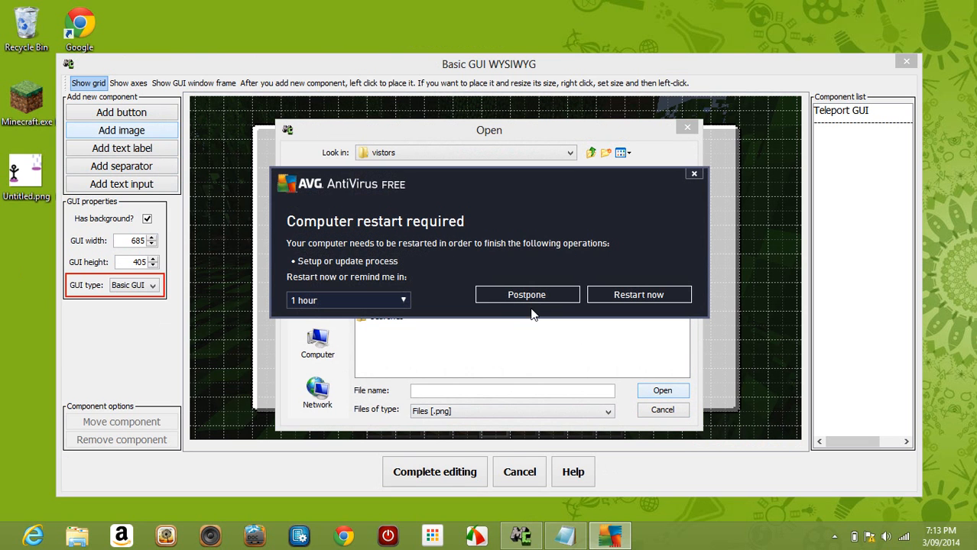
left_click(405, 300)
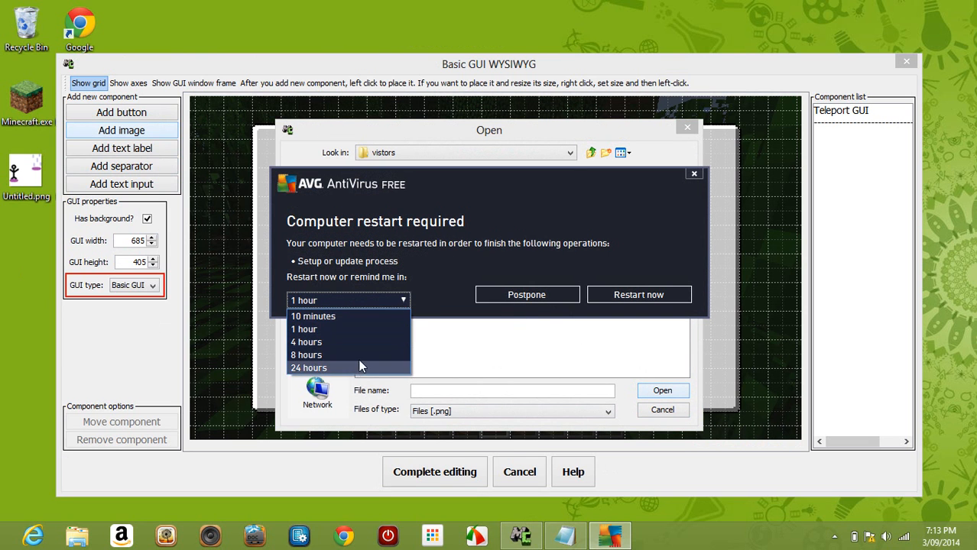
left_click(362, 368)
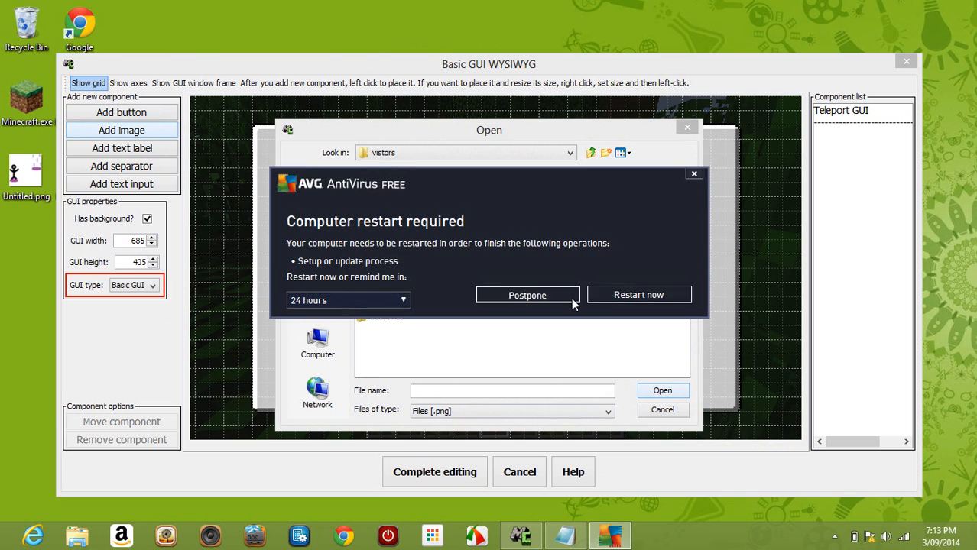
left_click(572, 301)
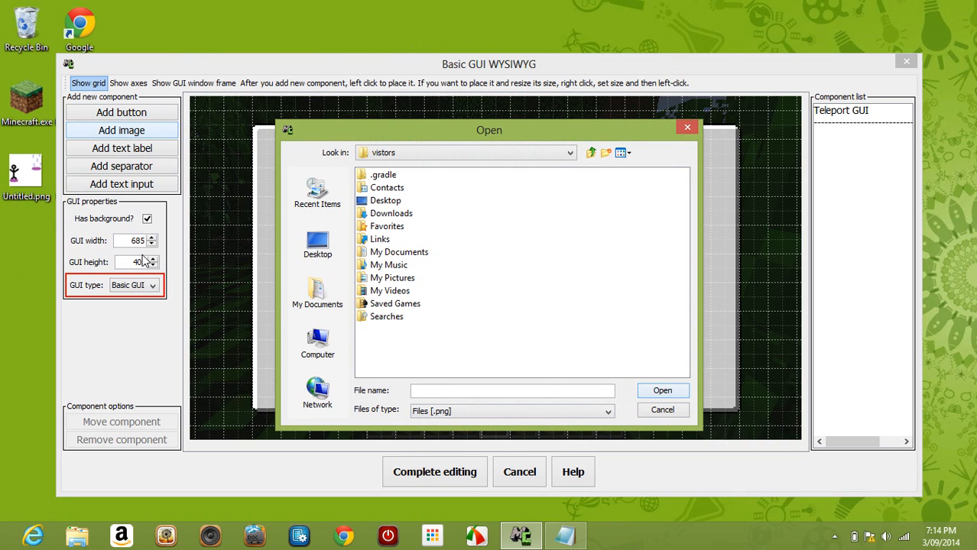
Step: Choose Untitled.png from the Desktop and place the image below the separator near the panel's middle
left_click(311, 253)
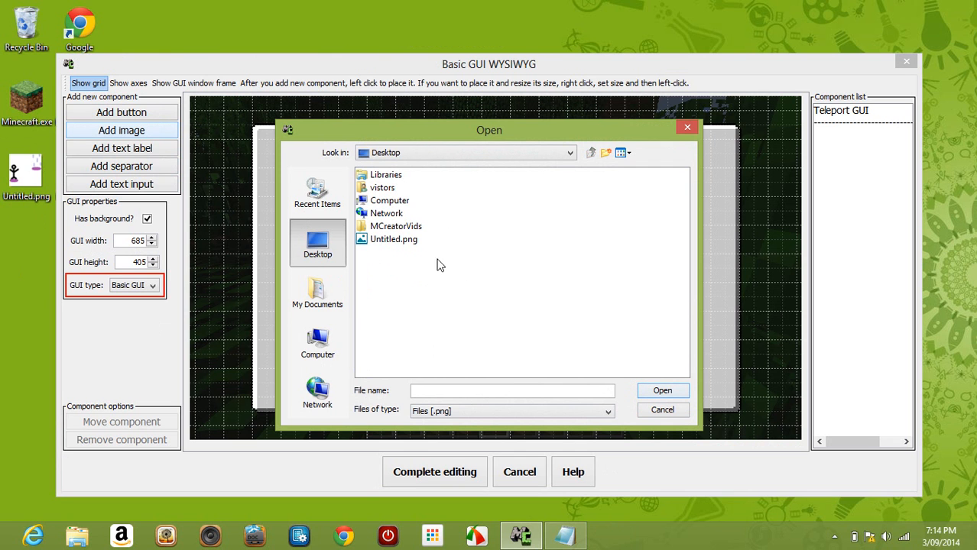
double_click(393, 240)
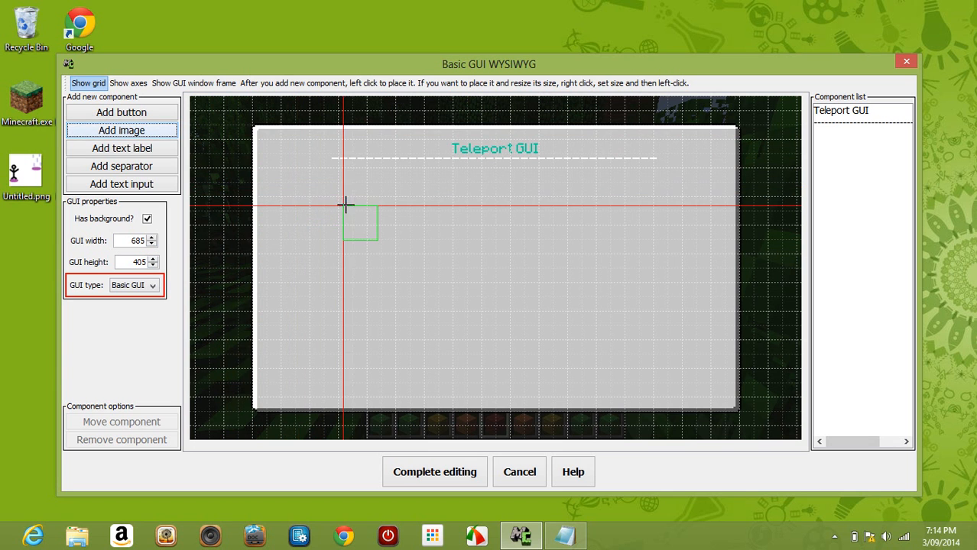
left_click(441, 182)
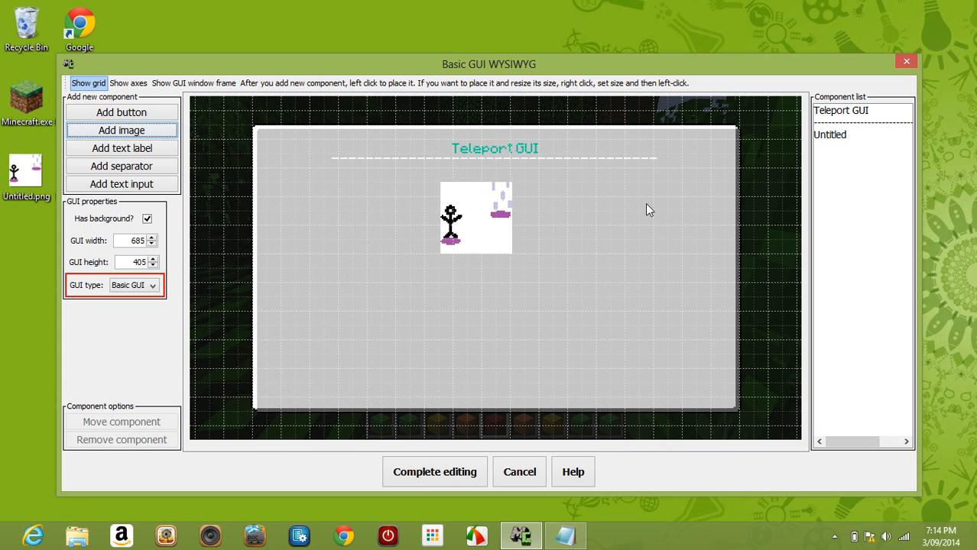
Step: Define a text input named XCoords with the default text "X Coords"
left_click(111, 190)
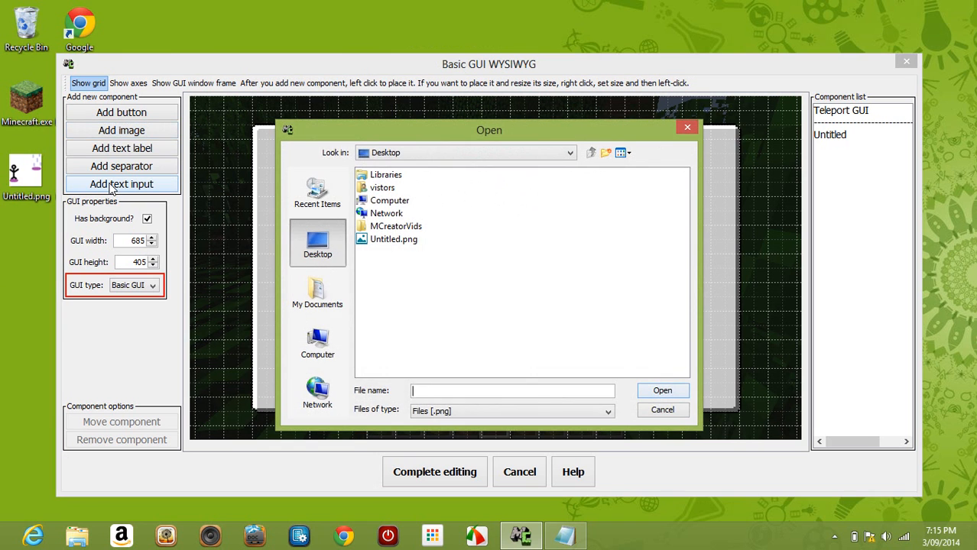
left_click(663, 410)
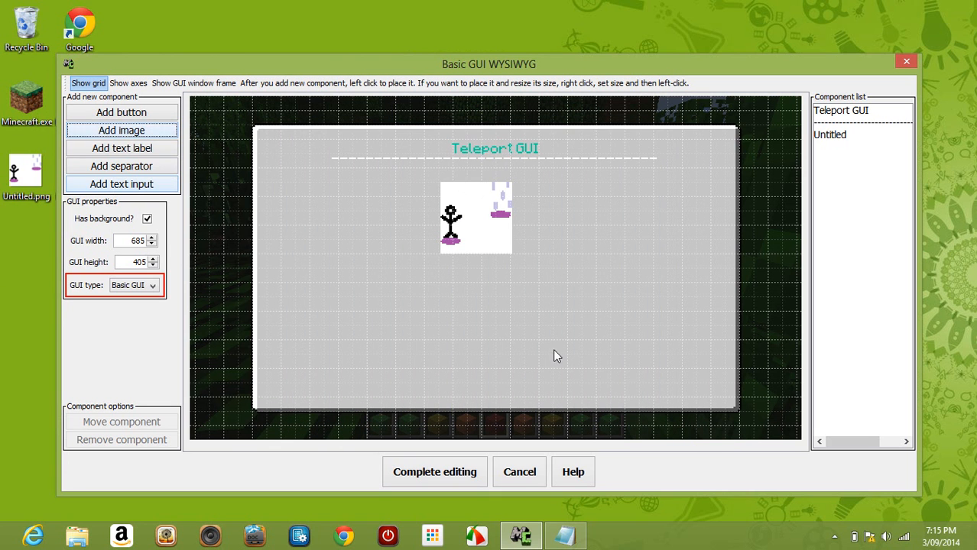
left_click(143, 186)
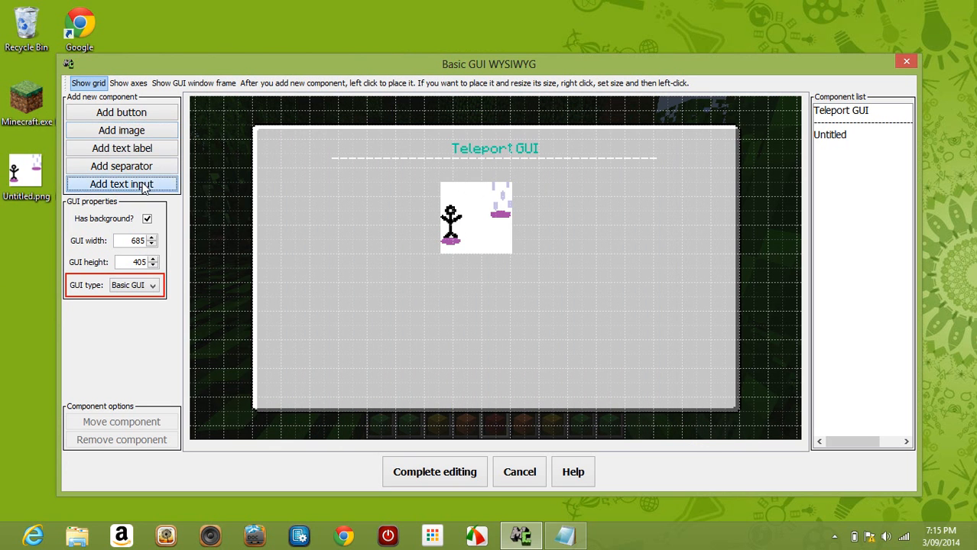
left_click(520, 289)
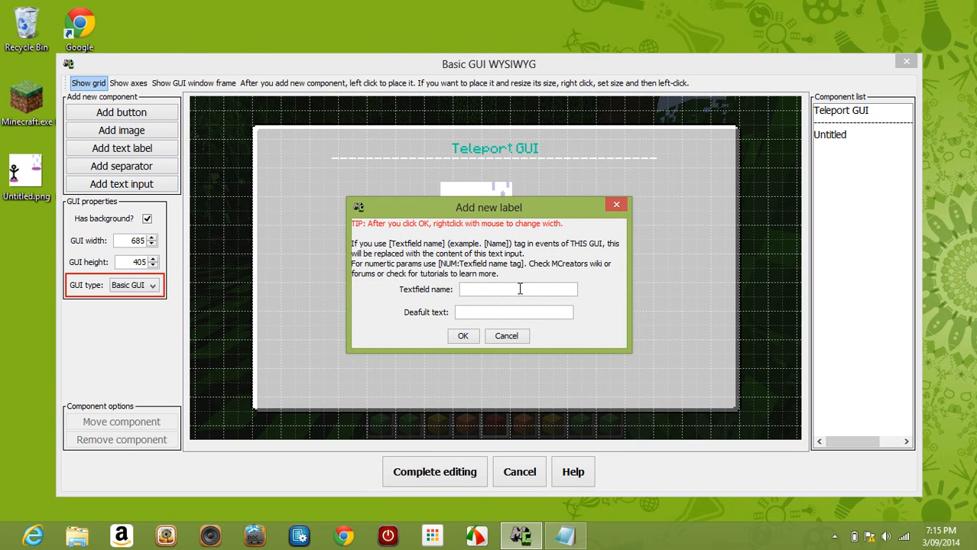
type("Text")
key("BackSpace")
key("BackSpace")
key("BackSpace")
key("BackSpace")
left_click(505, 287)
type("f")
type("X")
type("Coords")
left_click(501, 312)
type("X Co")
left_click(462, 336)
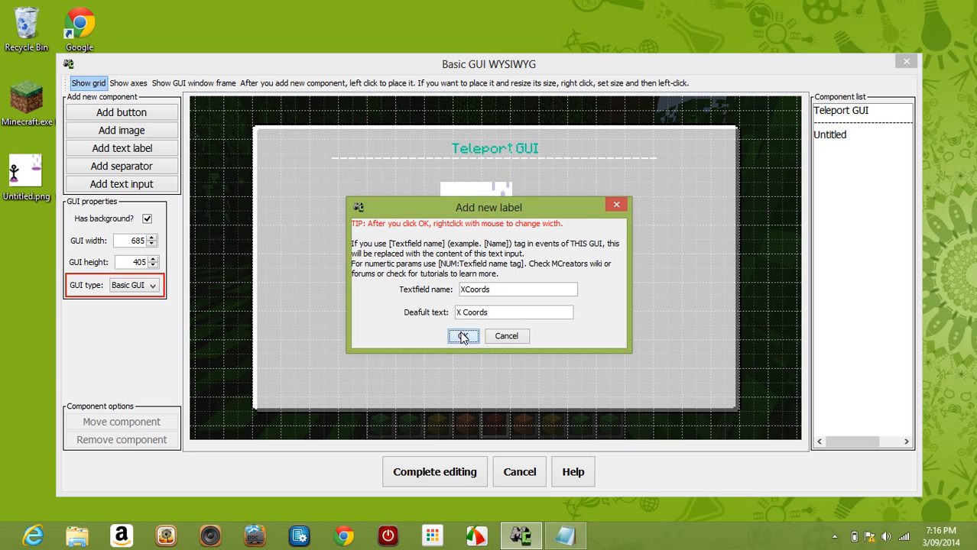
left_click(503, 335)
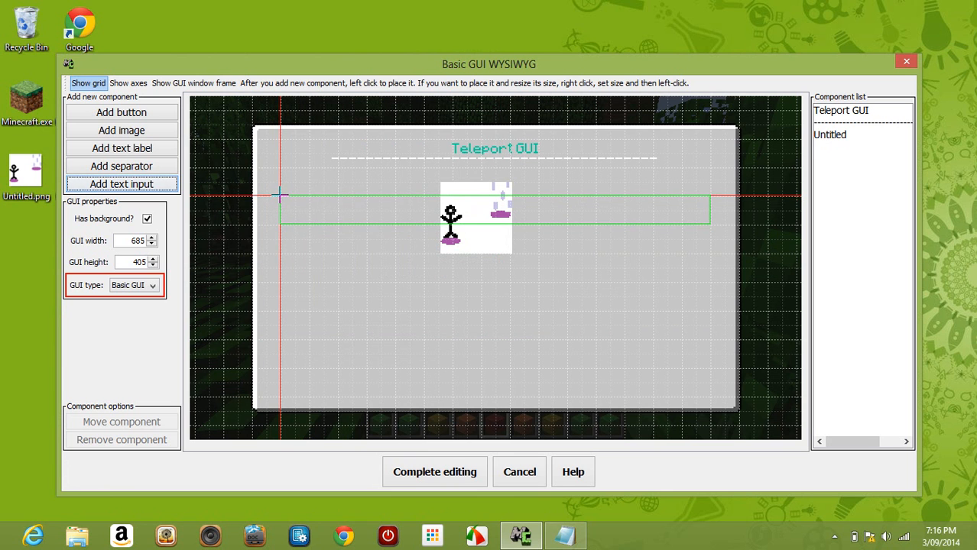
Step: Try placing and moving the full-width XCoords input across the image, and remove it from the panel
left_click(281, 198)
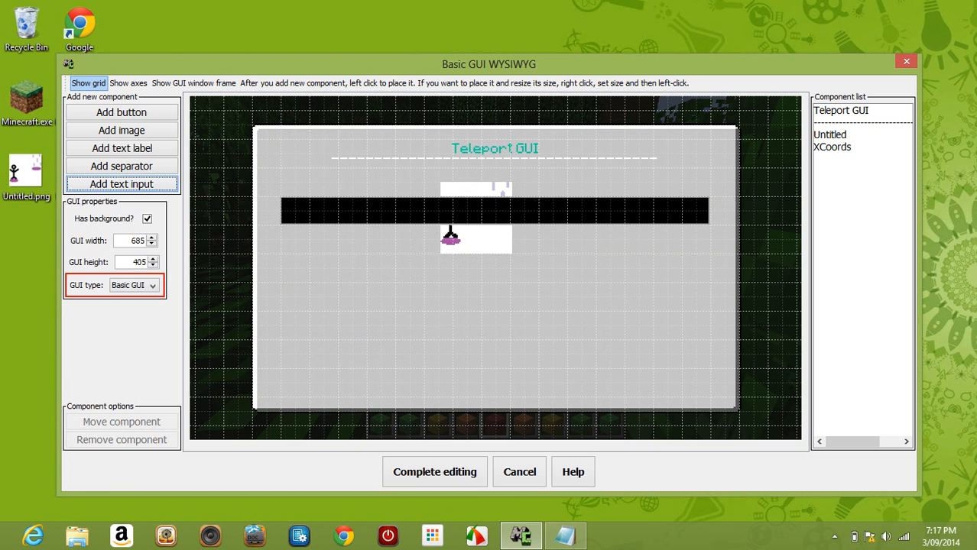
left_click(847, 148)
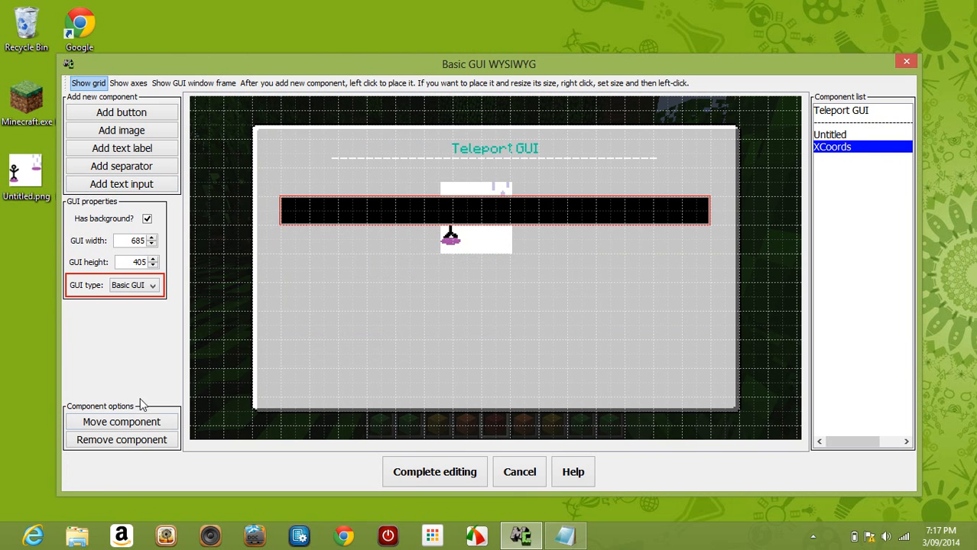
left_click(134, 424)
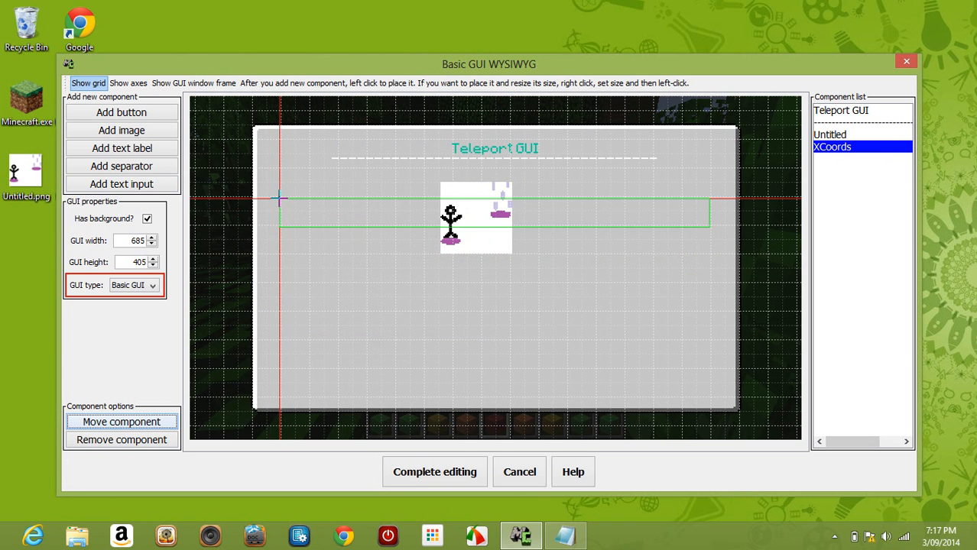
left_click(280, 199)
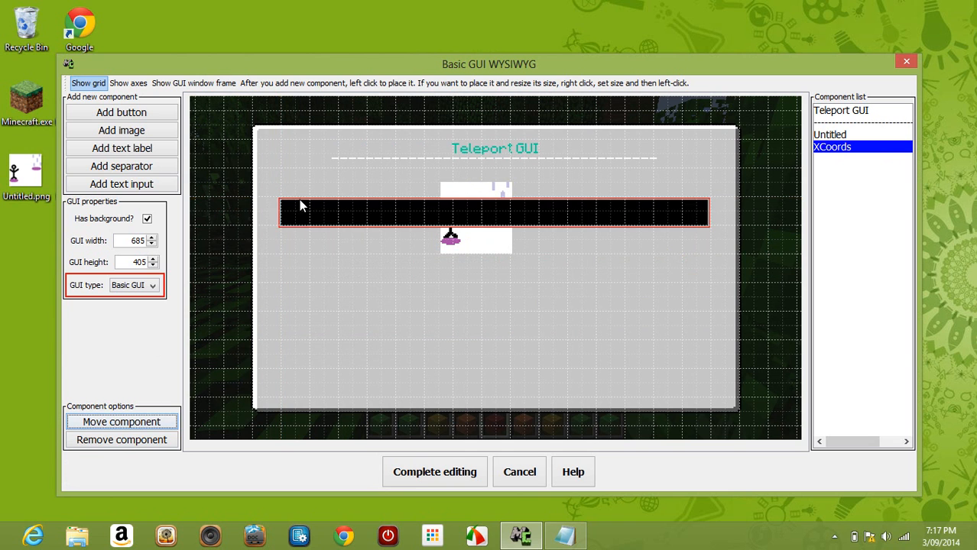
left_click(147, 440)
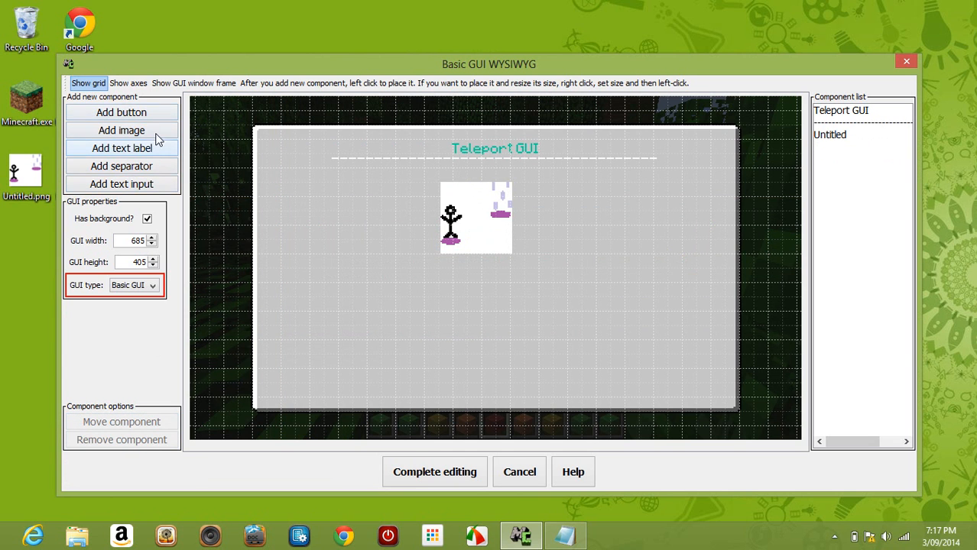
Step: Add a text input named XCoords with default text "X Coords", narrowed to fit between the panel's left edge and the image
left_click(164, 185)
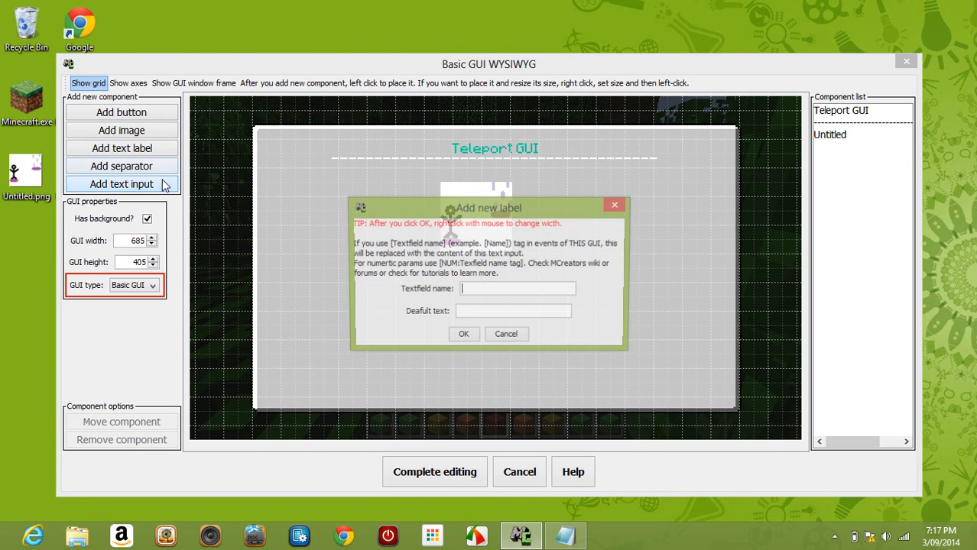
type("XCoords")
left_click(506, 313)
type("X Coords")
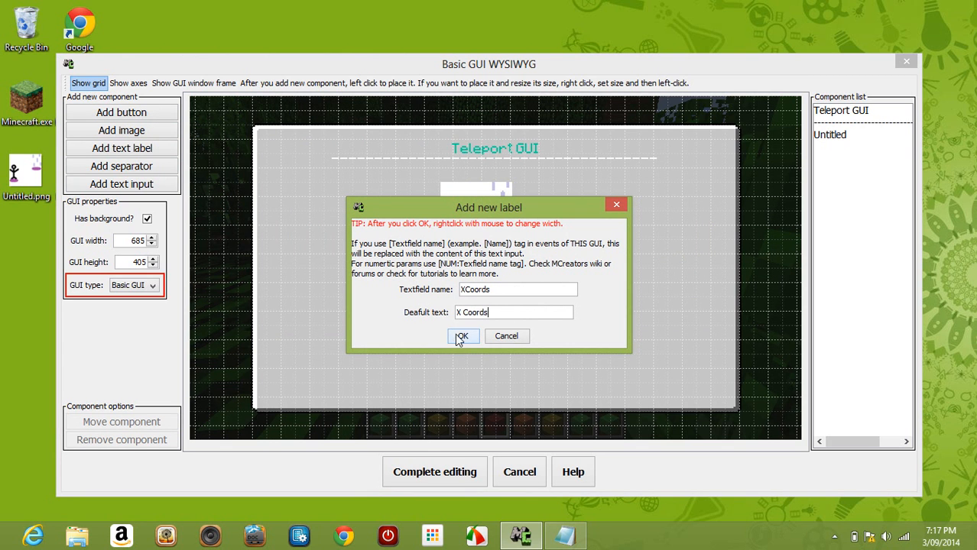
left_click(455, 338)
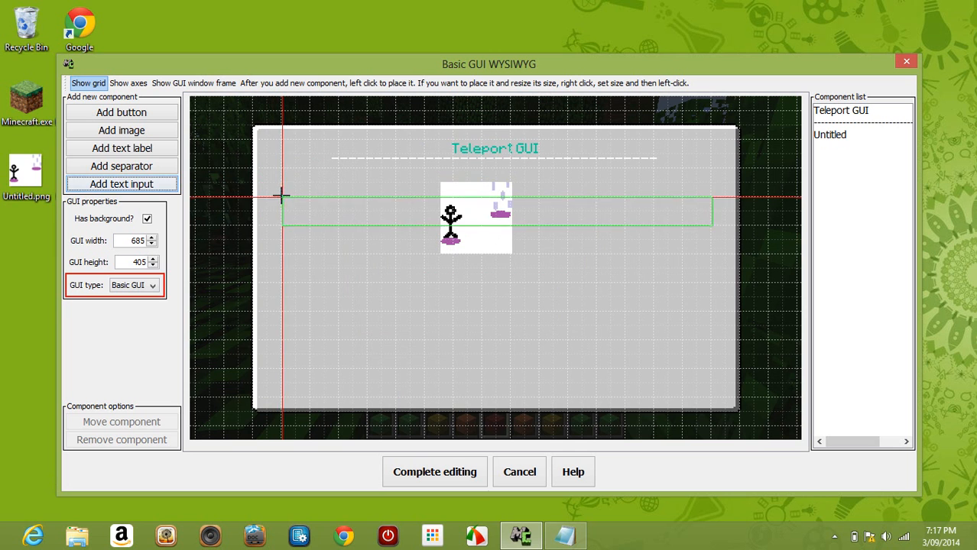
right_click(281, 182)
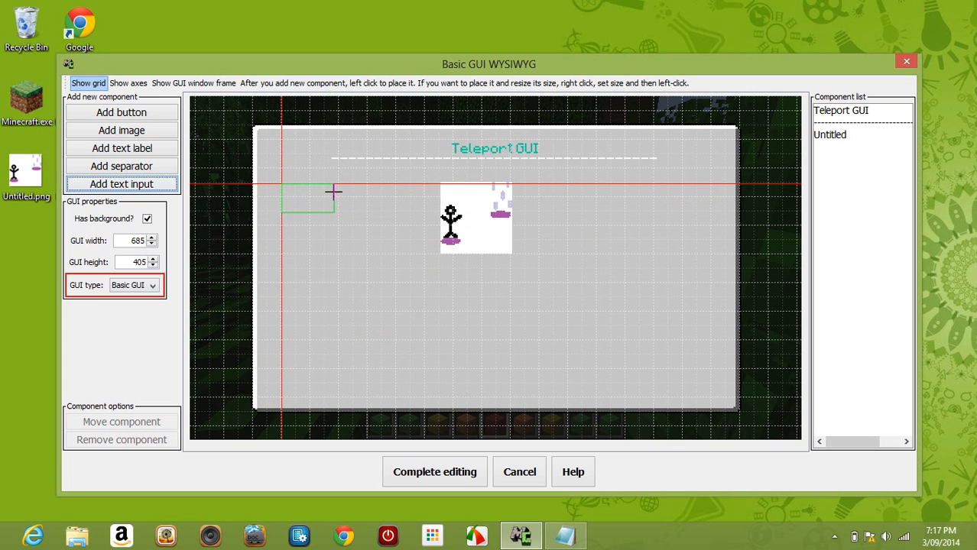
left_click(424, 186)
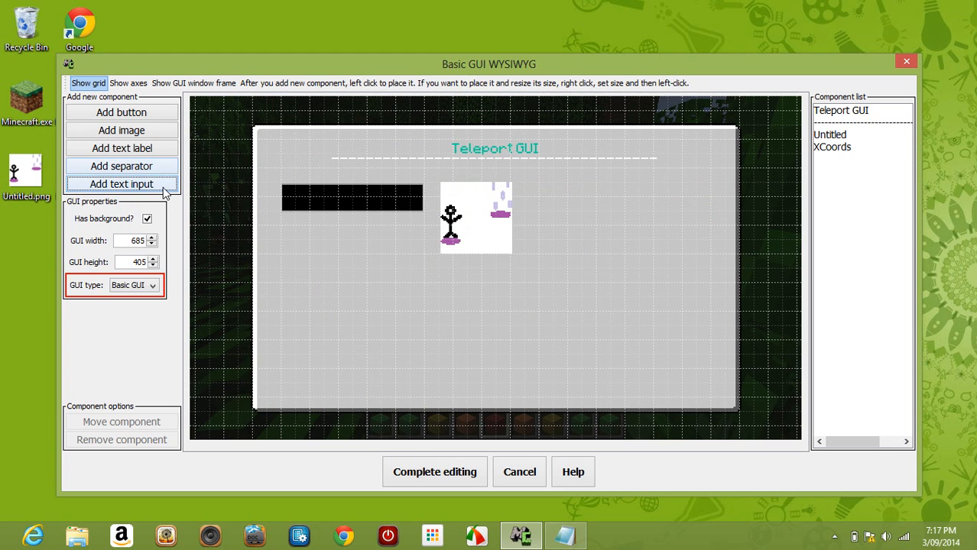
Step: Add a text input named YCoords with matching default text, placed below the XCoords field at the same width
left_click(172, 188)
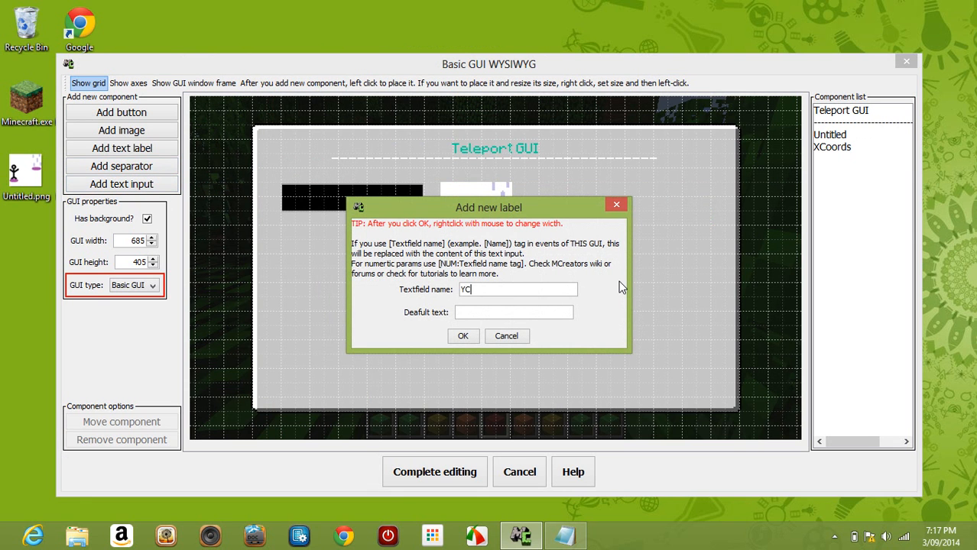
type("YCoords")
left_click(535, 312)
type("Y Coor")
left_click(463, 337)
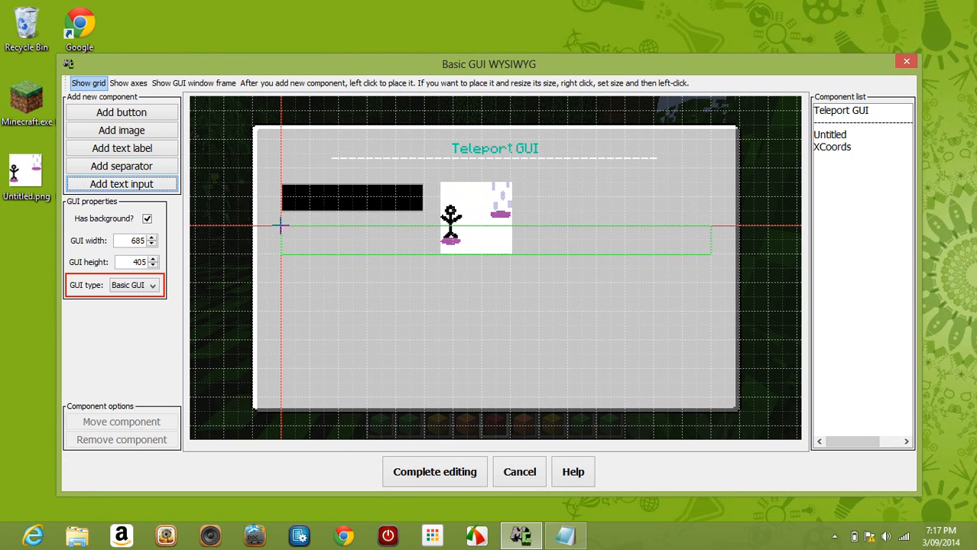
right_click(281, 226)
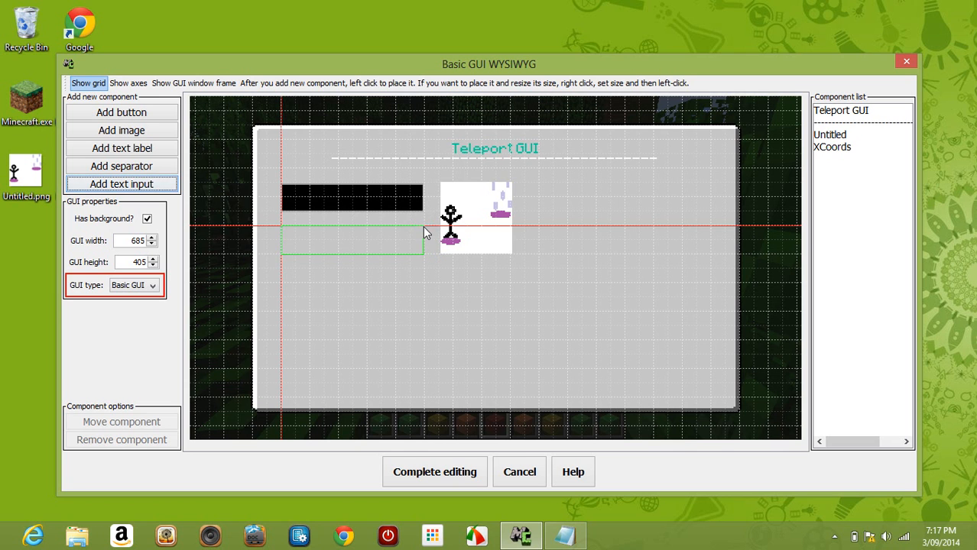
left_click(422, 226)
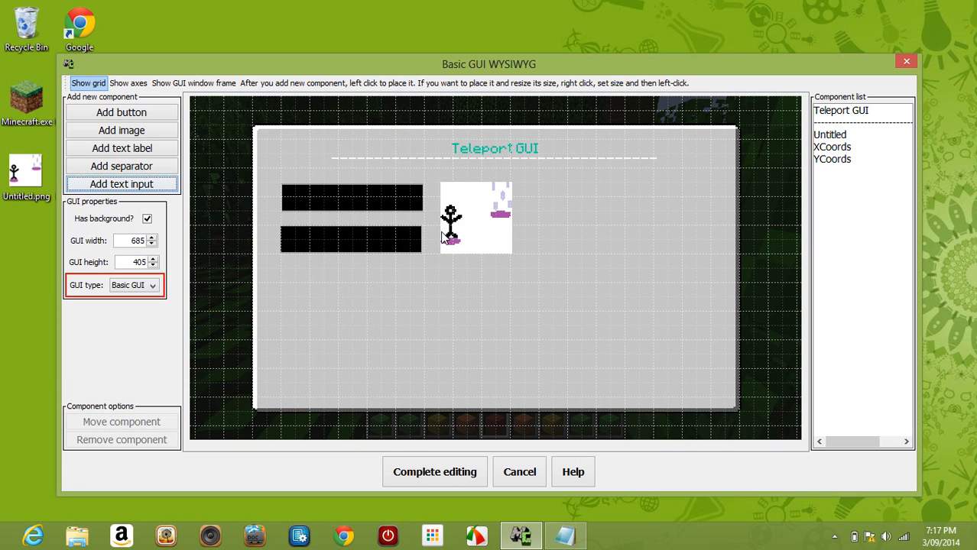
Step: Add a text input named ZCoords with default text "Z Coords", placed below the YCoords field at about the same width
left_click(155, 286)
left_click(165, 186)
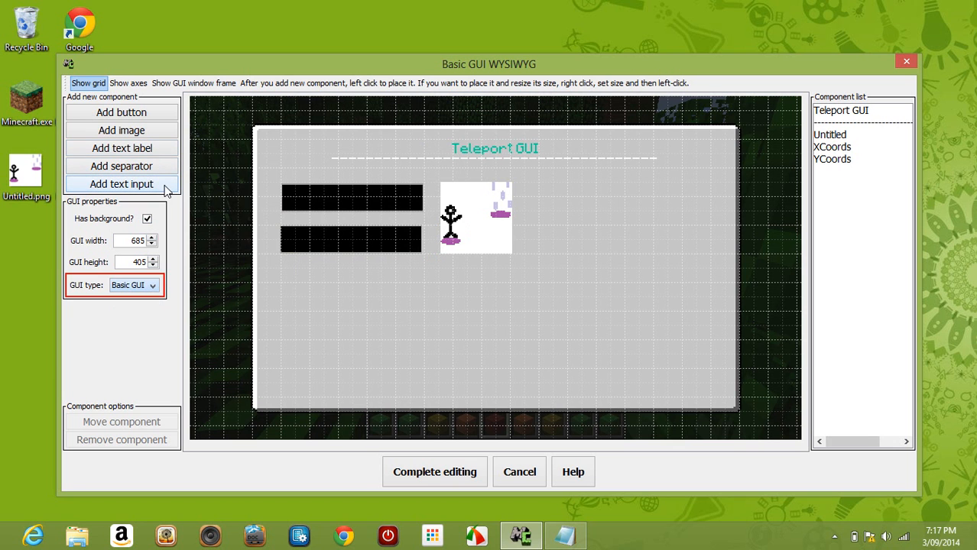
left_click(307, 258)
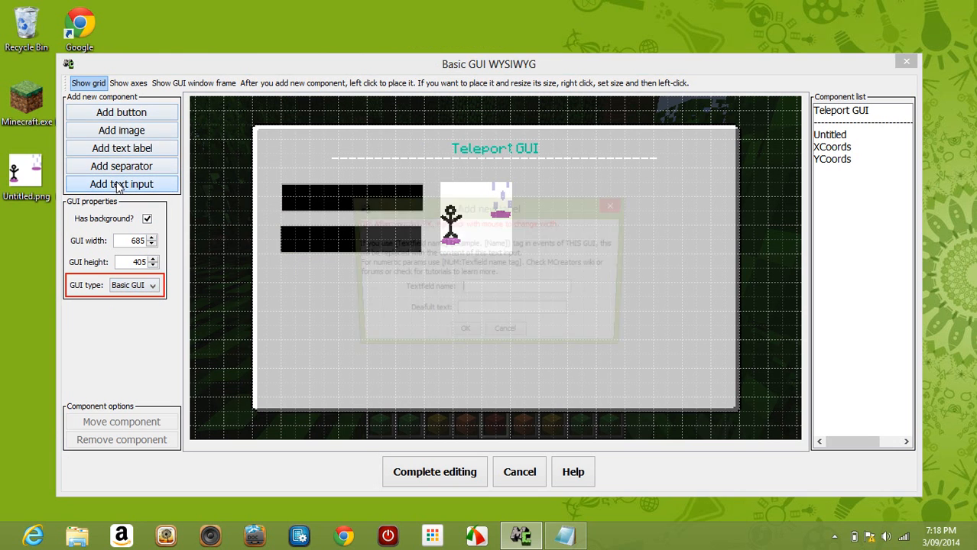
type("Z")
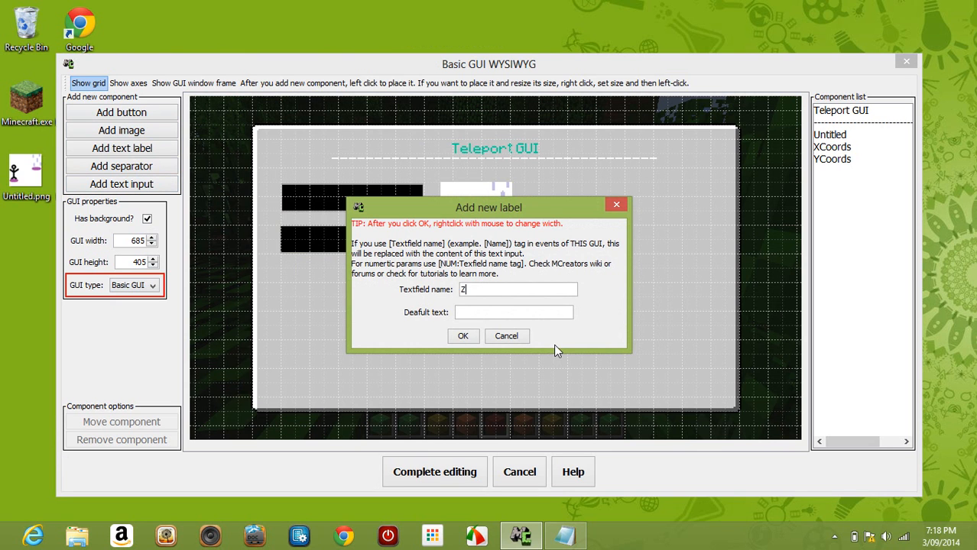
type("oom")
key("BackSpace")
key("BackSpace")
key("BackSpace")
type("Coords")
left_click(492, 314)
type("Z Coords")
left_click(463, 335)
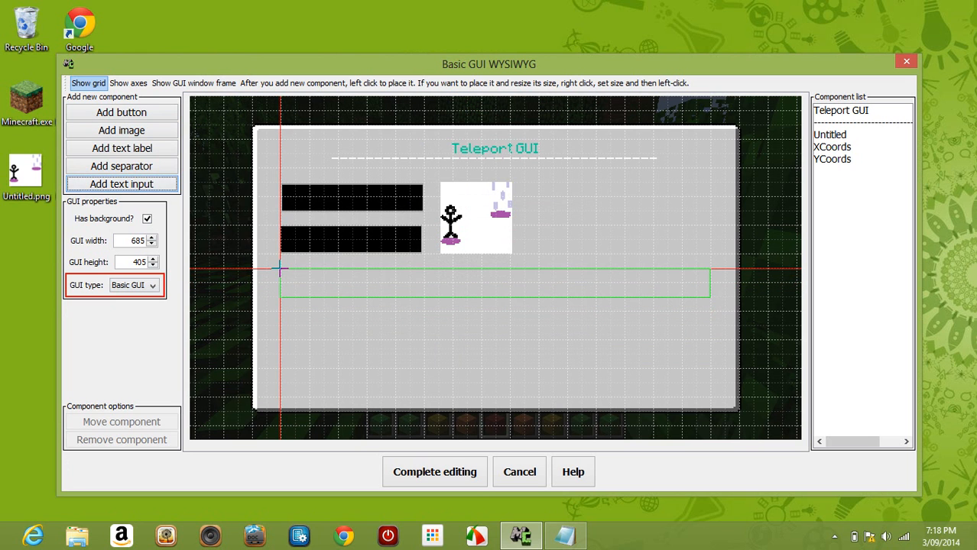
right_click(280, 268)
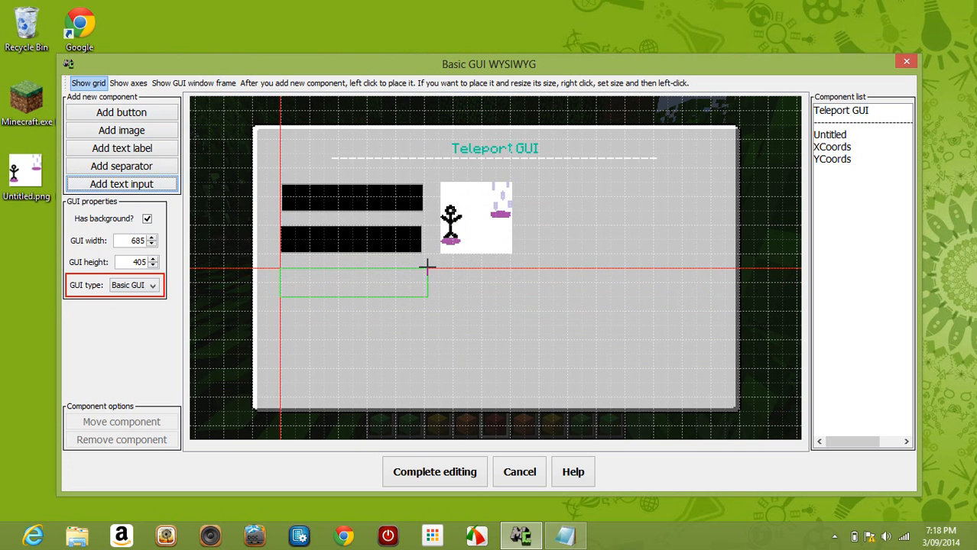
left_click(425, 267)
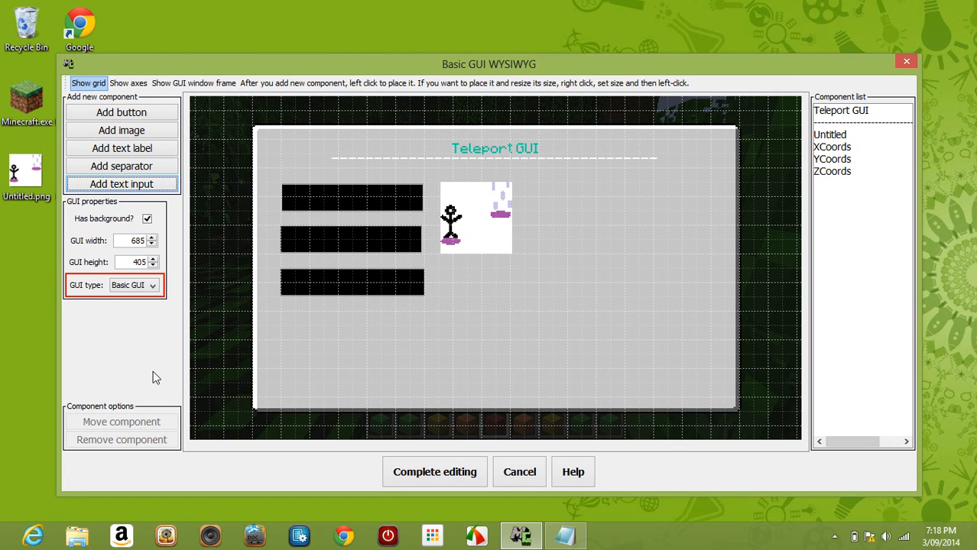
Step: Start a new button with the text "Teleport To Coords!" and choose Teleport as the result of its event
left_click(146, 116)
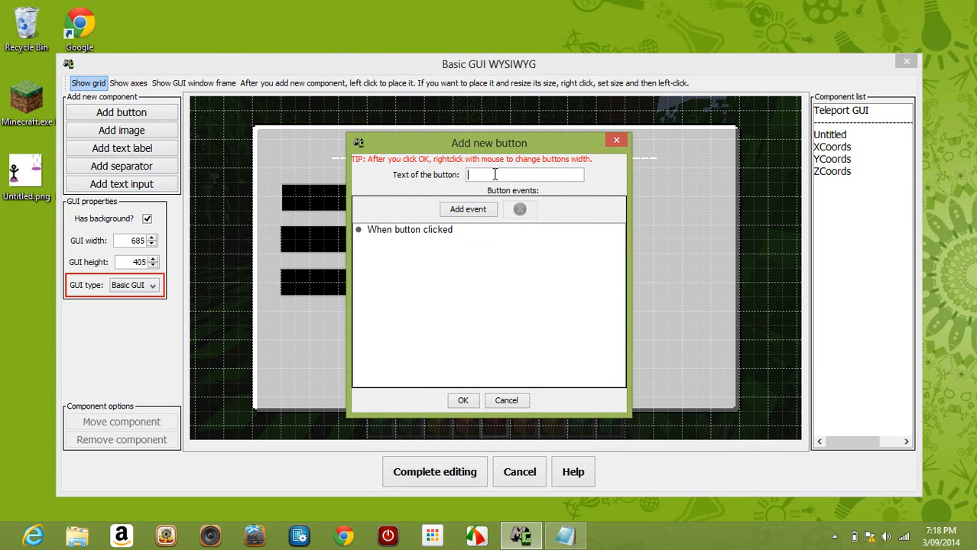
type("Teleport To Coords!")
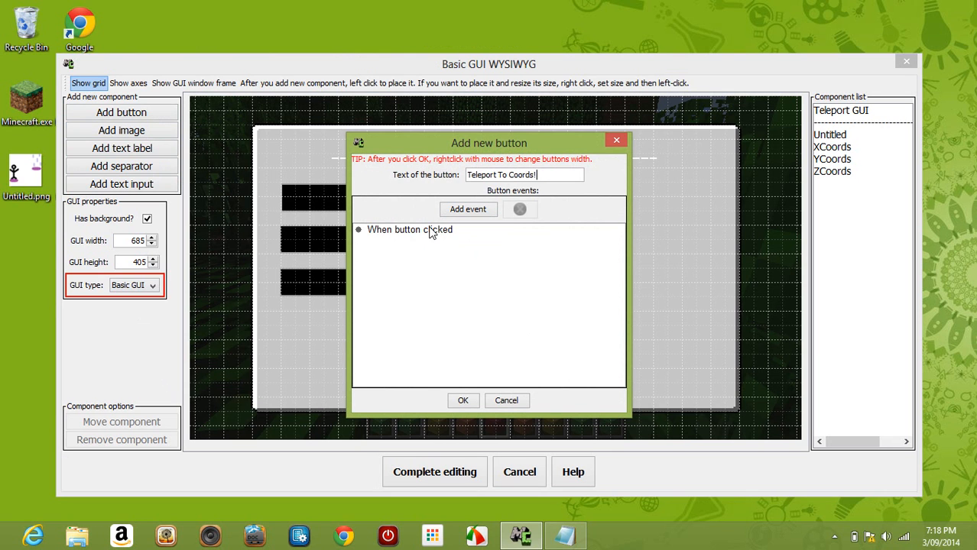
left_click(452, 214)
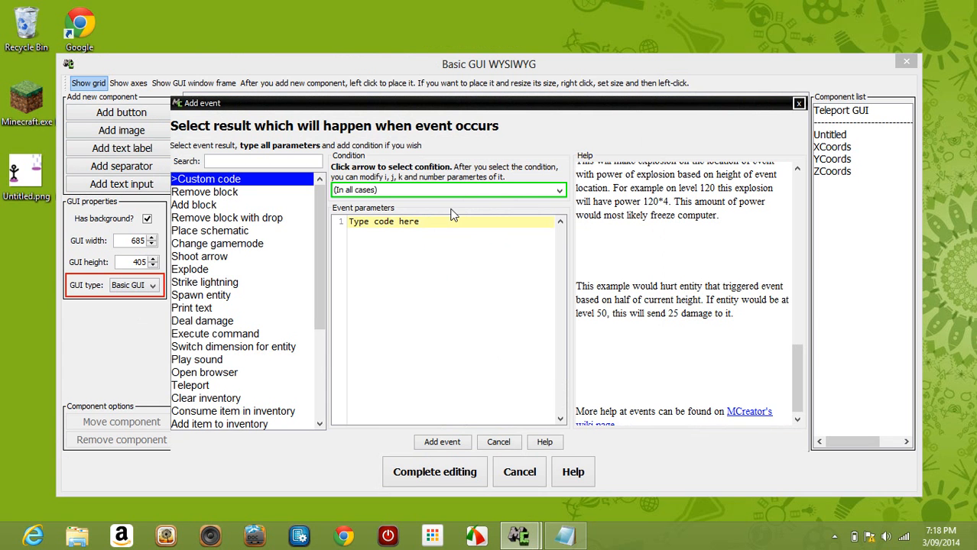
left_click_drag(318, 204, 306, 332)
left_click(264, 348)
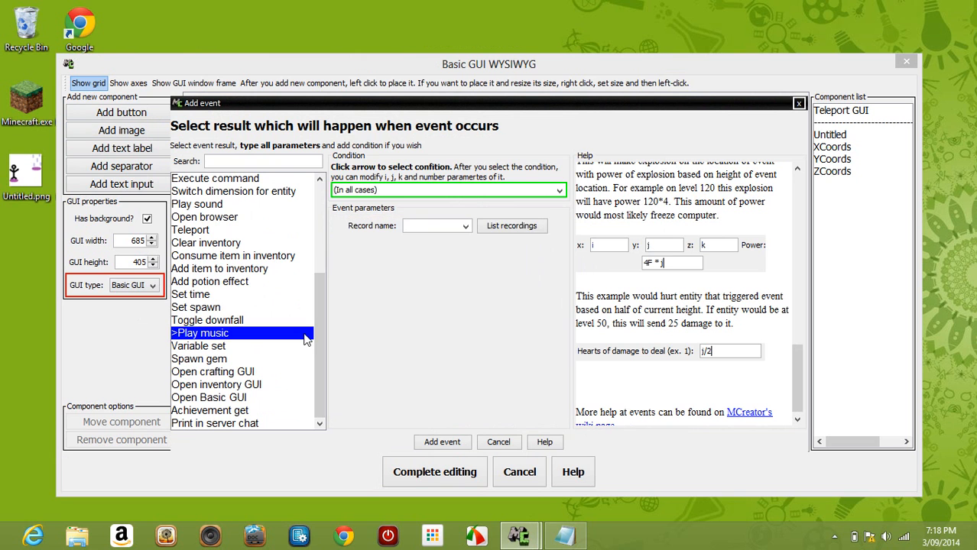
left_click(248, 296)
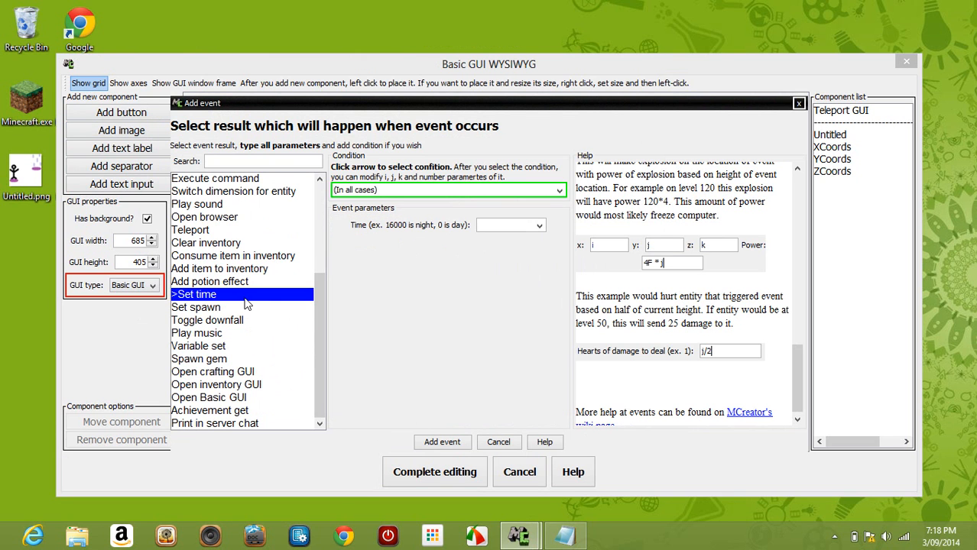
left_click(245, 282)
left_click(243, 269)
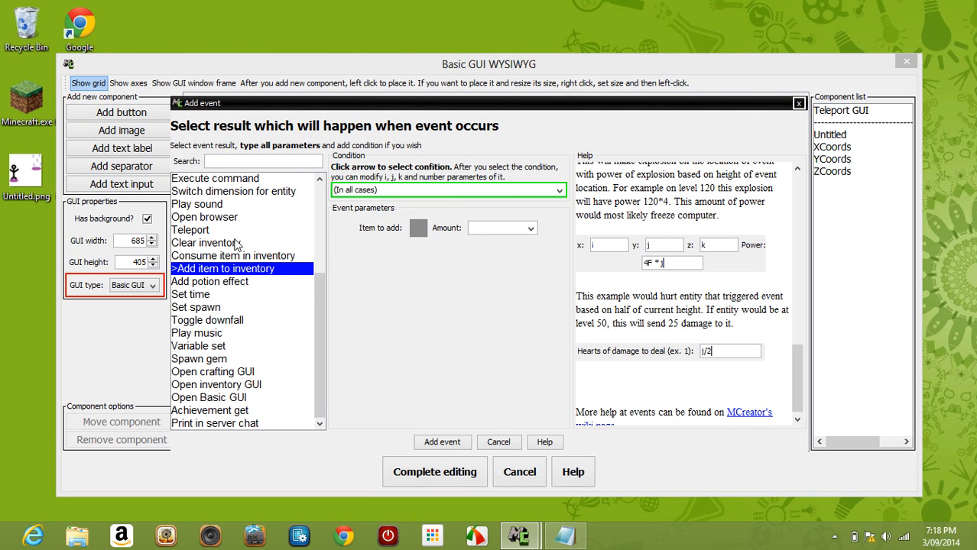
left_click(234, 230)
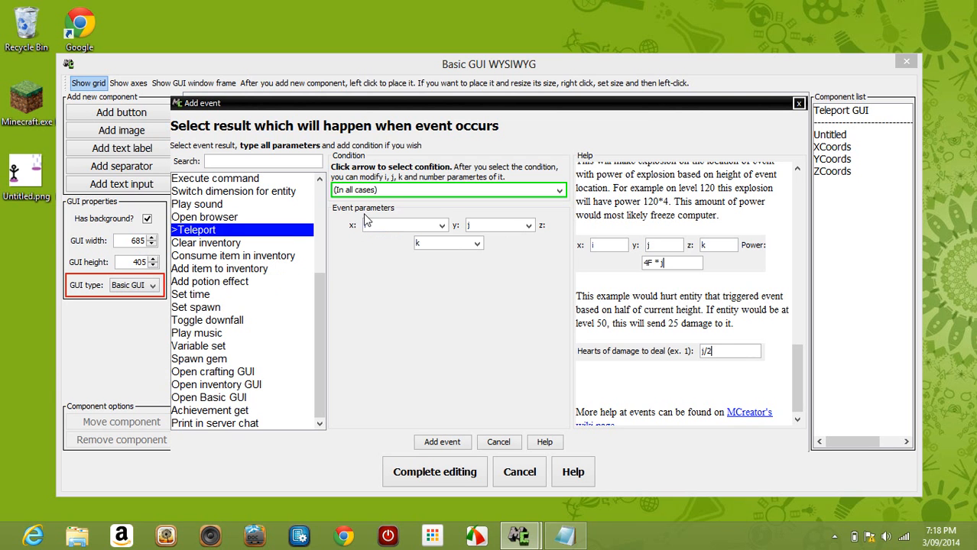
Step: Set the Teleport event's x parameter to [NUM:XCoords], based on the [NUM:TextFieldGUI] preset
left_click(442, 225)
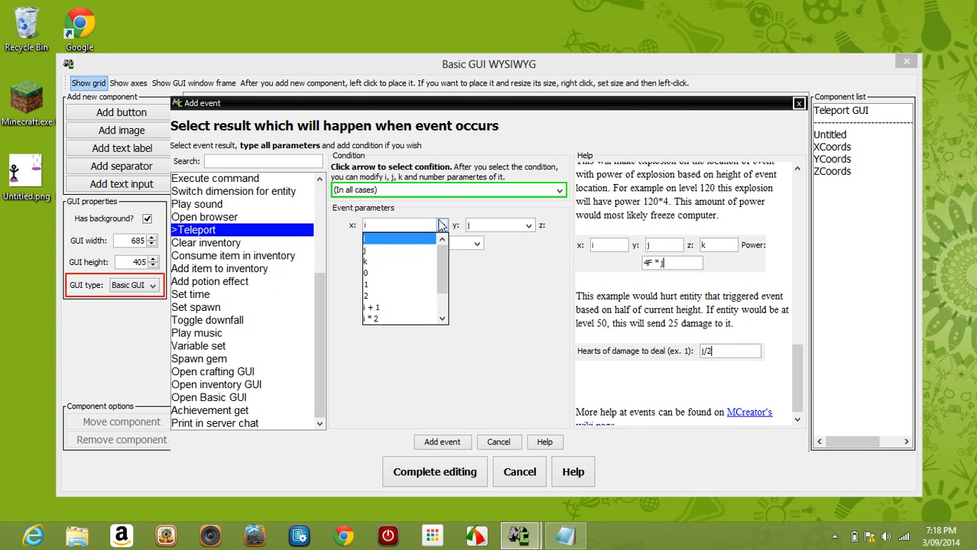
left_click_drag(442, 285, 447, 298)
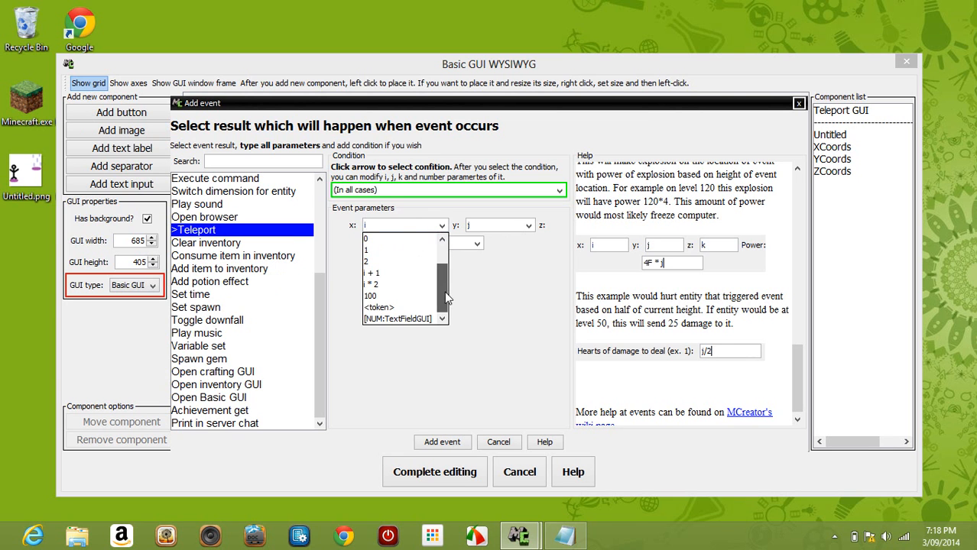
left_click(397, 319)
left_click_drag(433, 225, 387, 226)
key("BackSpace")
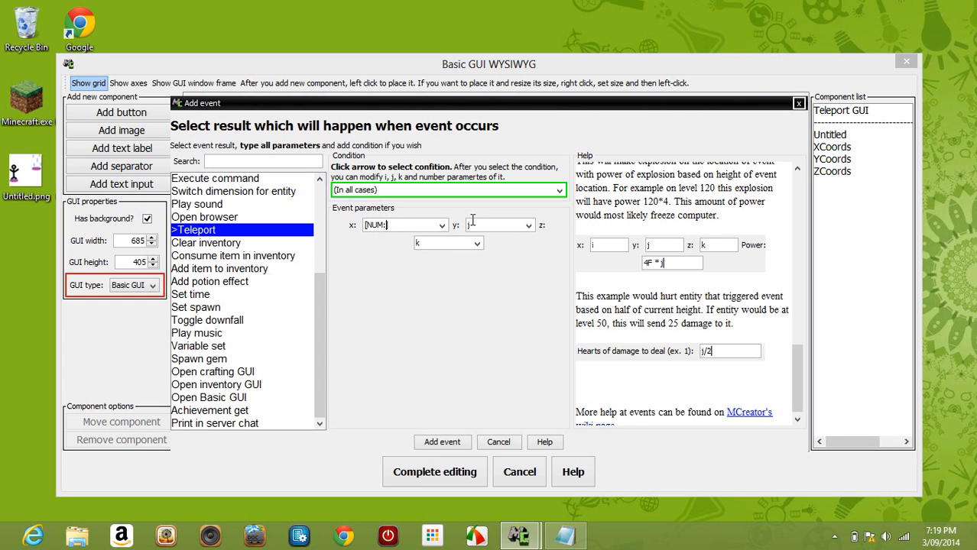
type("Coords")
Step: Reuse the x expression to set the Teleport event's y to [NUM:YCoords] and z to [NUM:ZCoords]
left_click_drag(419, 225, 362, 233)
key("ctrl+c")
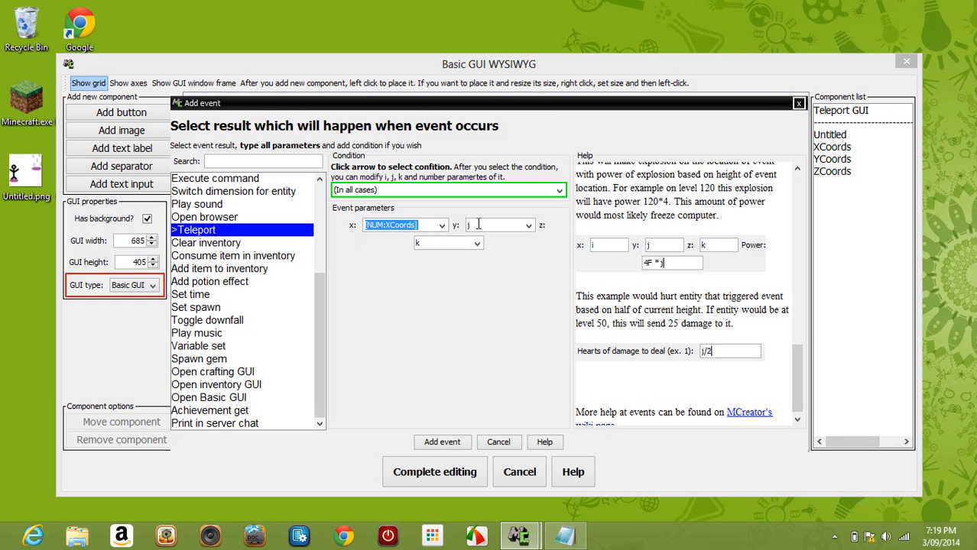
left_click(483, 227)
key("BackSpace")
key("ctrl+v")
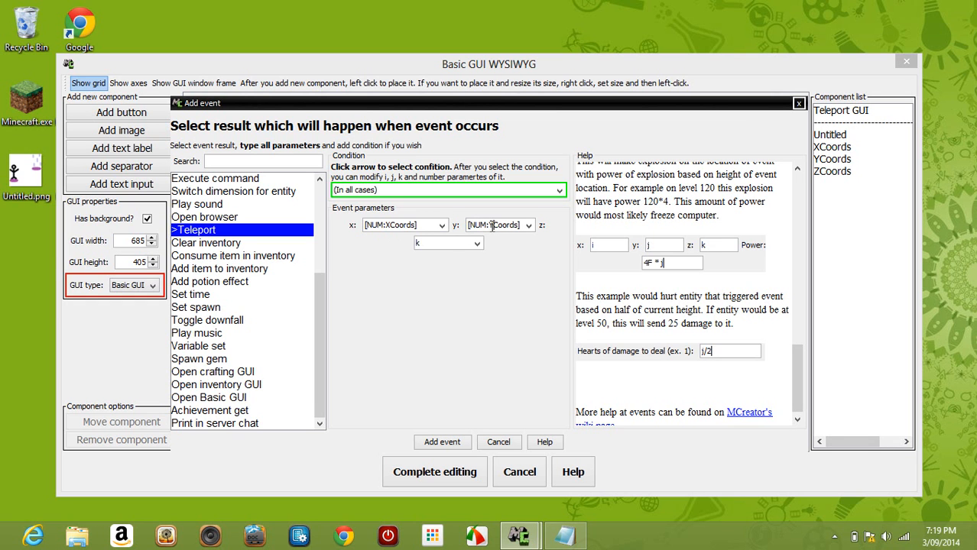
double_click(432, 244)
key("ctrl+v")
key("BackSpace")
type("Z")
triple_click(412, 224)
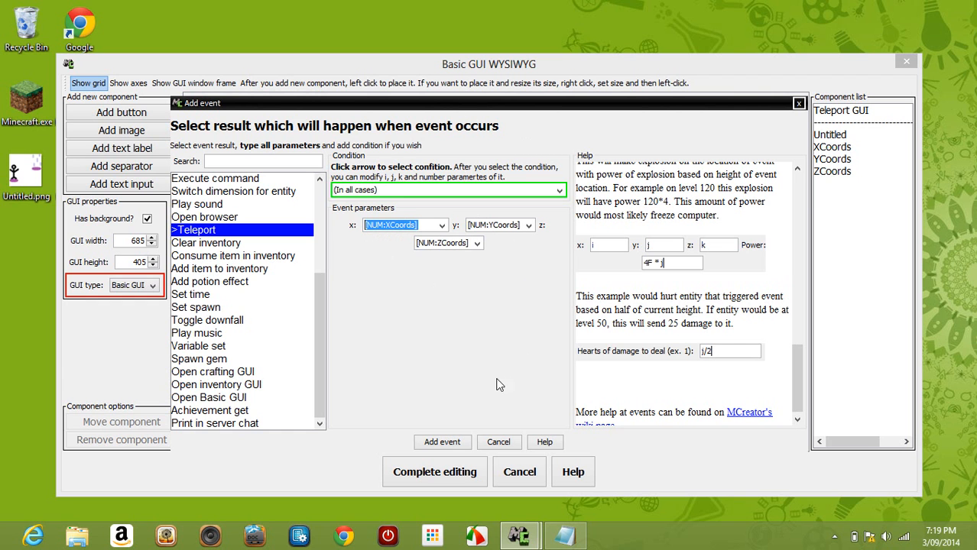
Step: Save the Teleport event and place the button at its default width, roughly centred near the panel's bottom edge
left_click(443, 442)
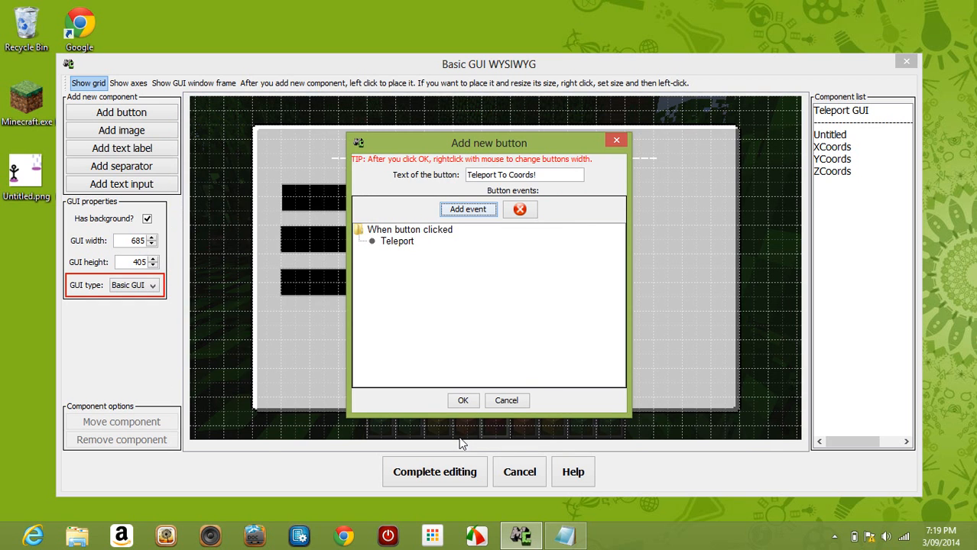
left_click(468, 400)
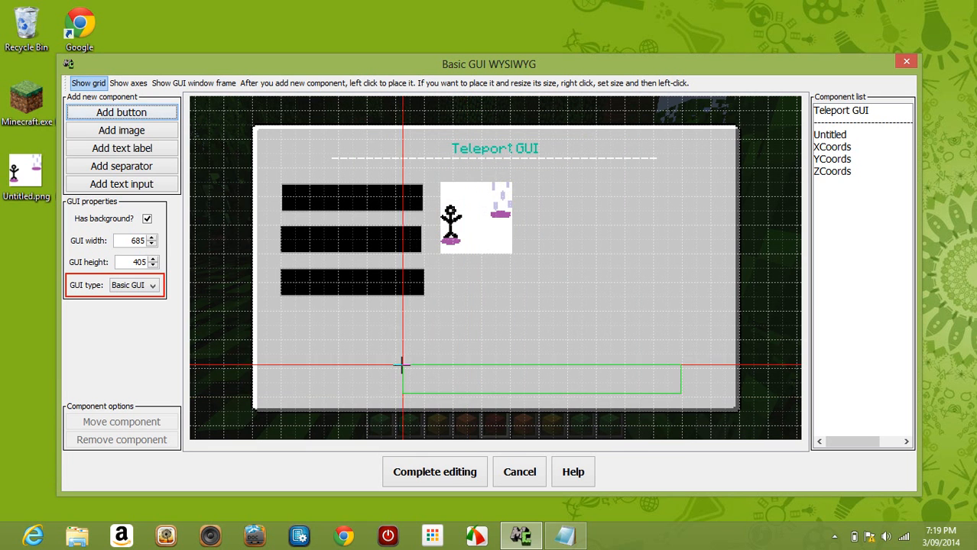
left_click(342, 367)
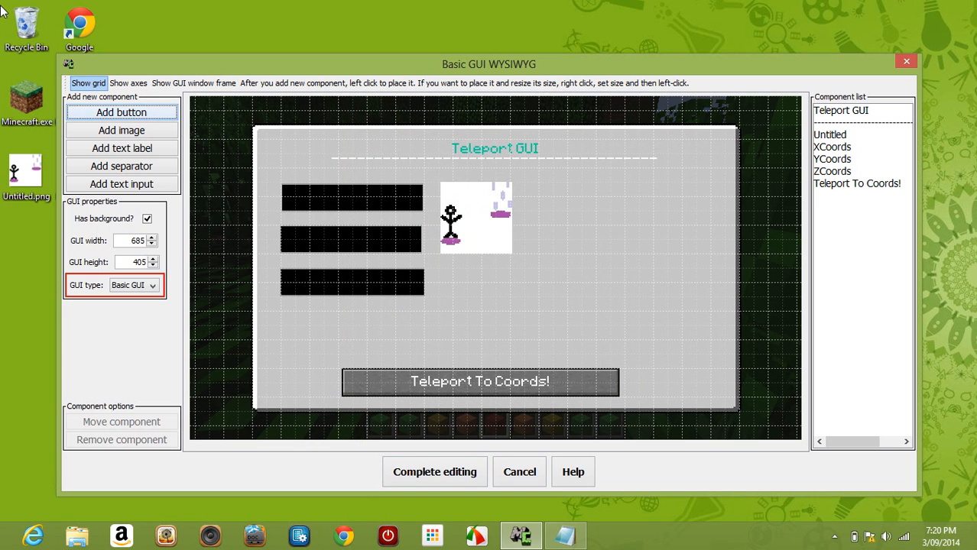
Step: Start a new text label with the light blue text color 153,204,255 and clear its default text
left_click(142, 153)
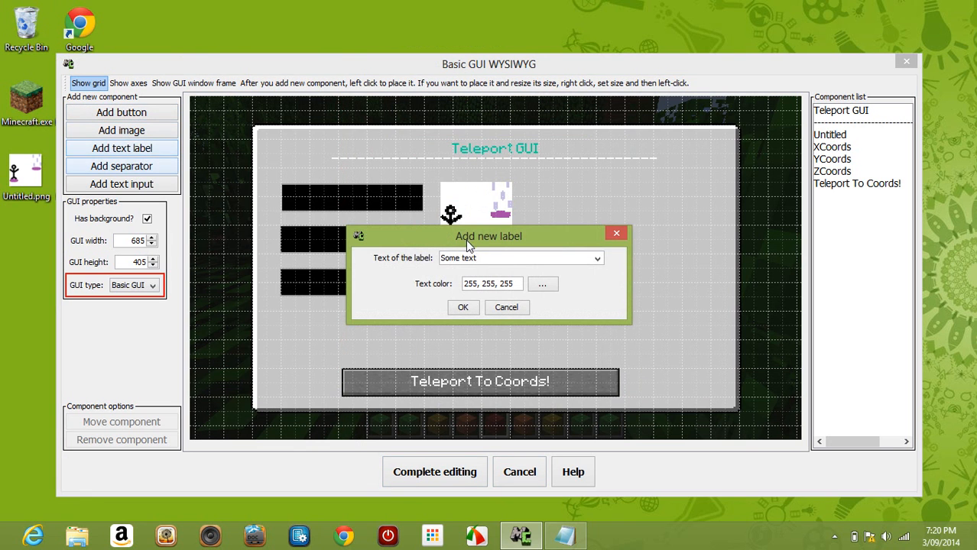
key("ctrl+a")
left_click(544, 285)
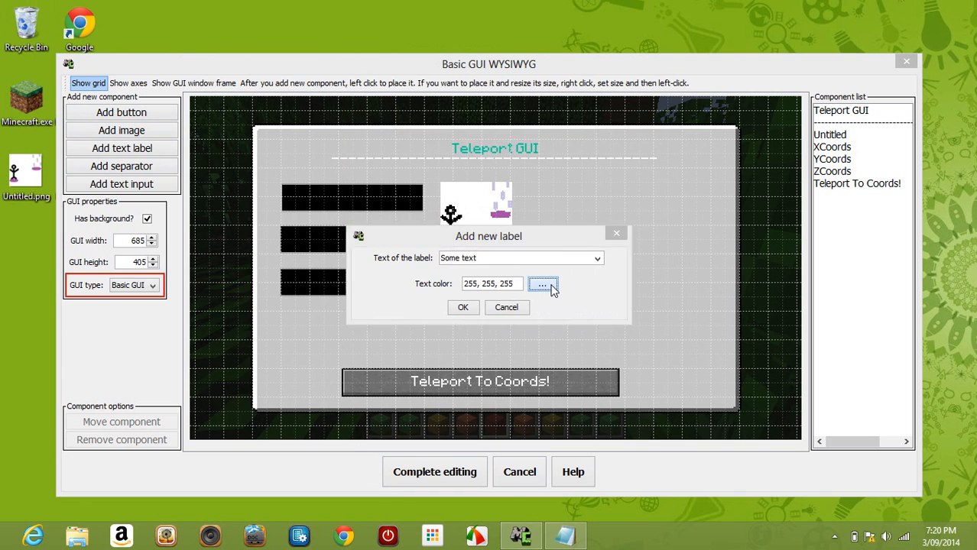
left_click(347, 222)
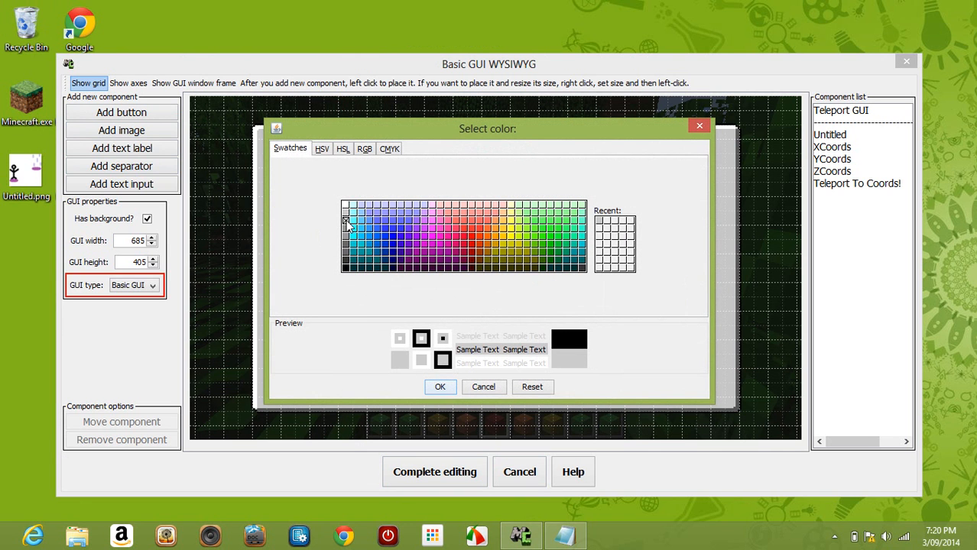
left_click(346, 229)
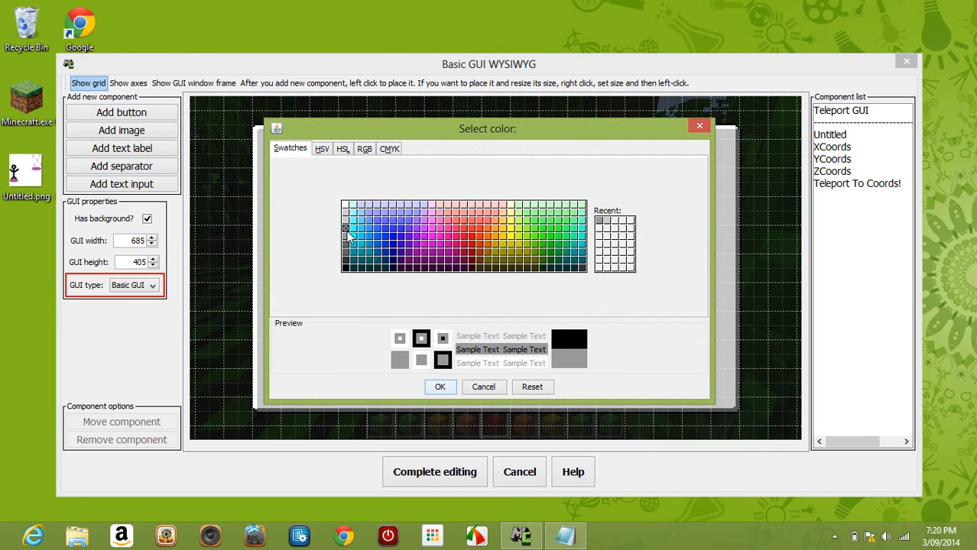
left_click(388, 221)
left_click(401, 206)
left_click(407, 212)
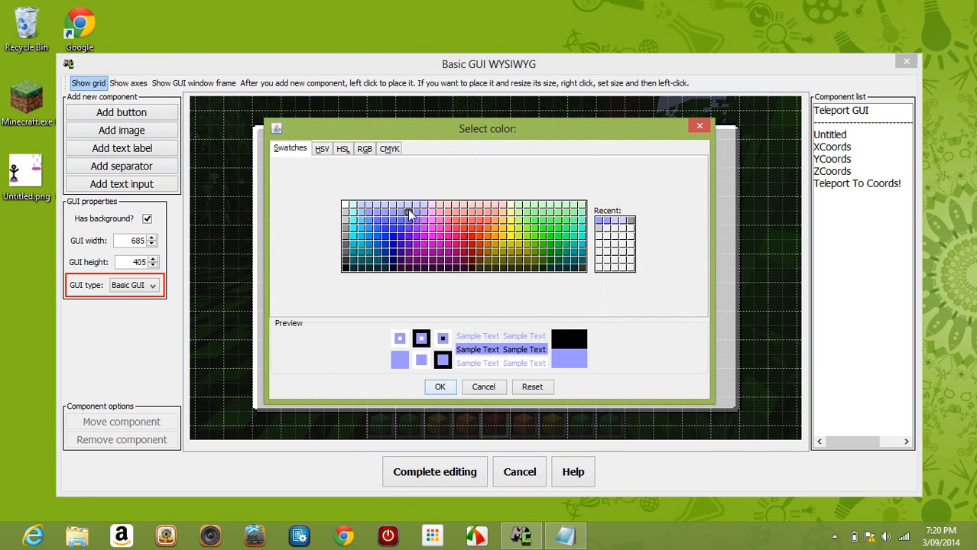
left_click(362, 214)
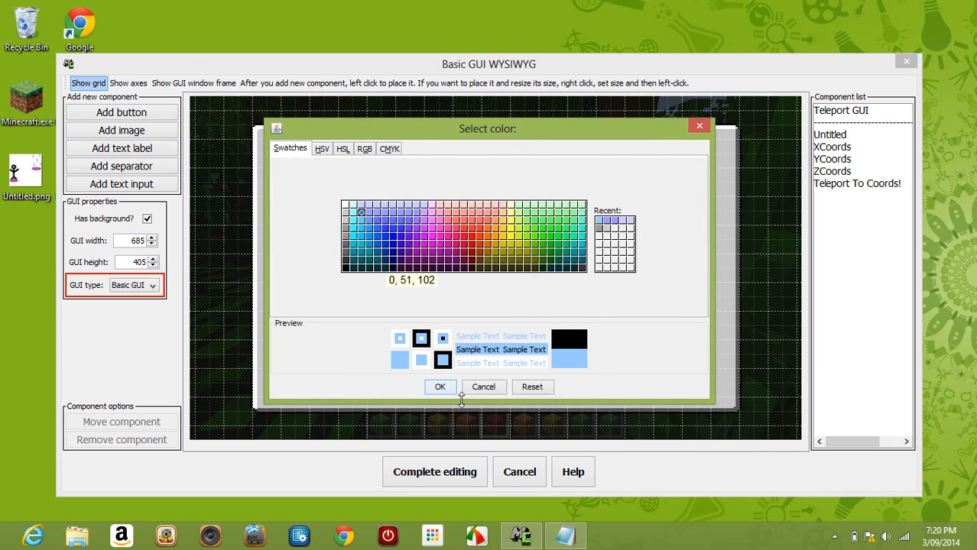
left_click_drag(453, 401, 453, 400)
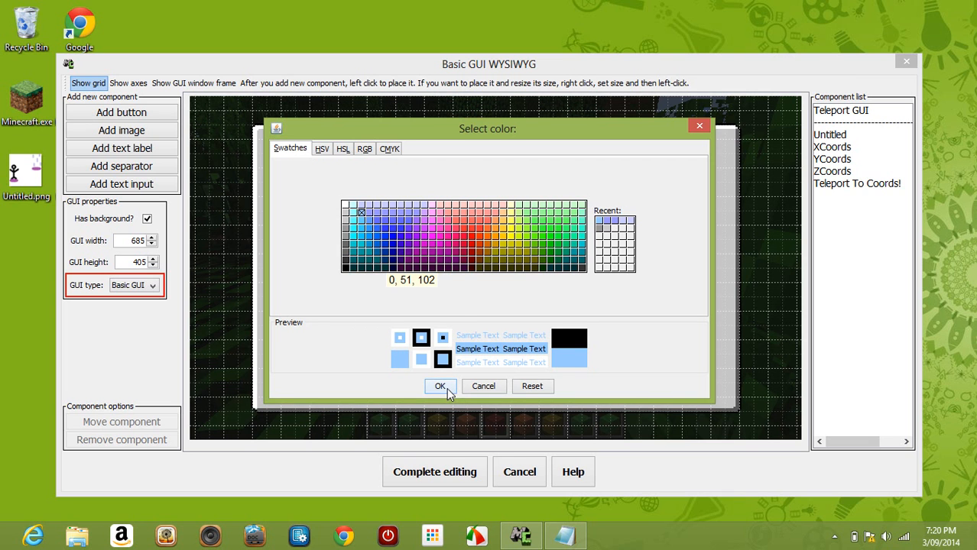
left_click(447, 387)
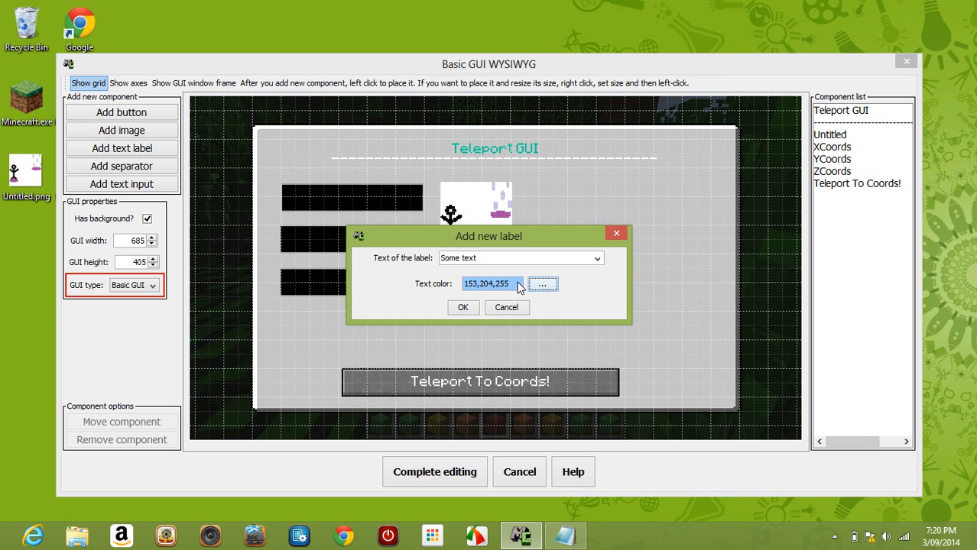
triple_click(503, 258)
key("BackSpace")
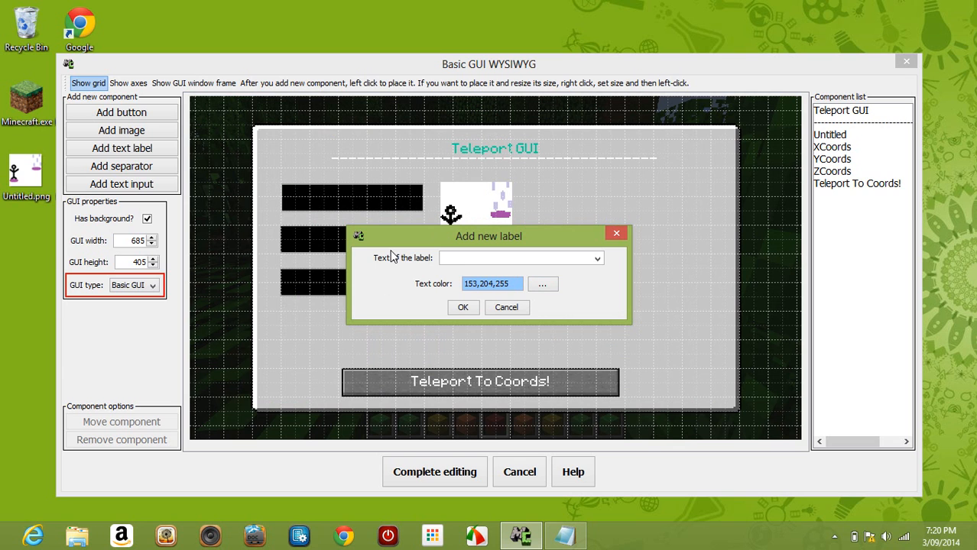
type("Teleport")
key("BackSpace")
key("BackSpace")
key("BackSpace")
key("BackSpace")
key("BackSpace")
key("BackSpace")
key("BackSpace")
key("BackSpace")
type("Th")
type("is Telep")
type("ort ")
type("GUI")
type(" is designed ")
type("to help you get")
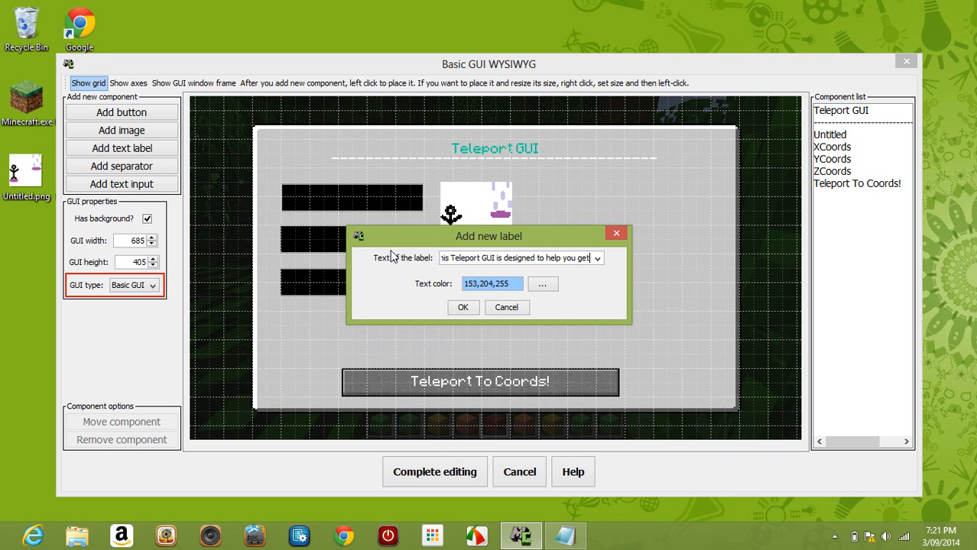
type(" around you ")
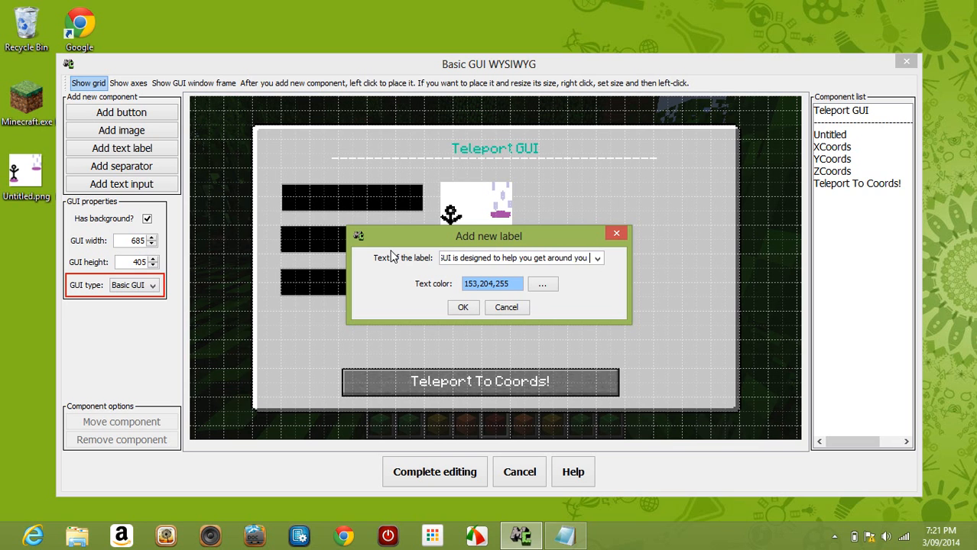
type("wrorld")
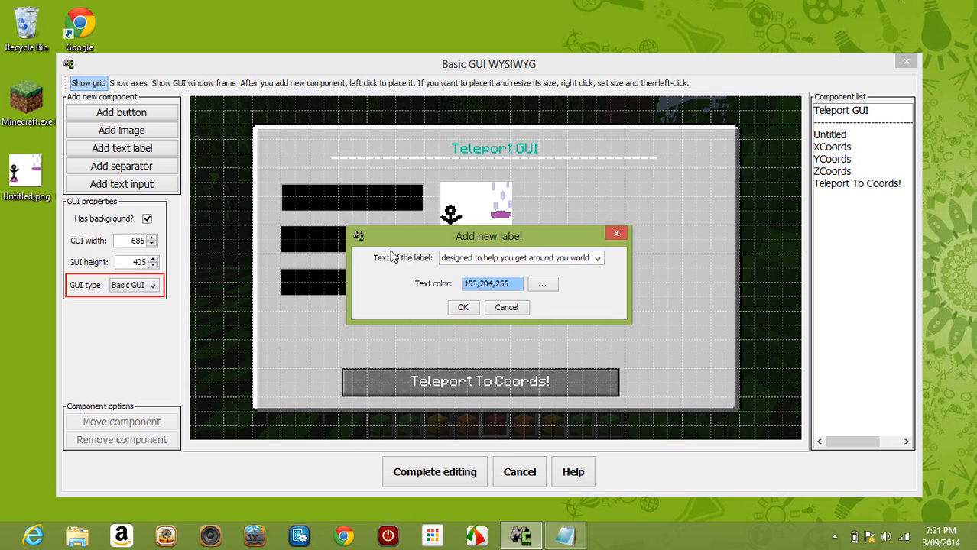
type(" at a cost")
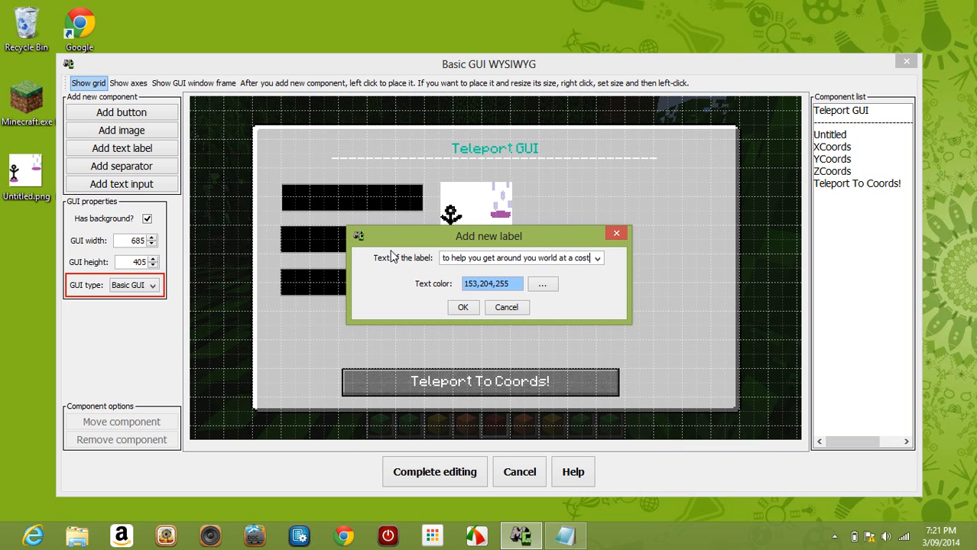
key("BackSpace")
type("o")
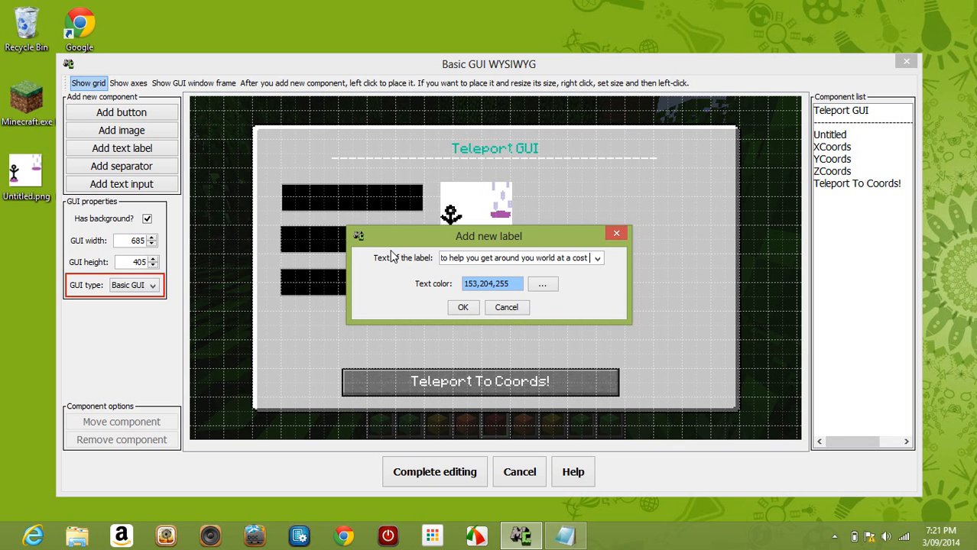
left_click(507, 308)
Step: Remove the existing Teleport To Coords! button and start a new button with the text "Teleport To Coords!"
left_click(815, 185)
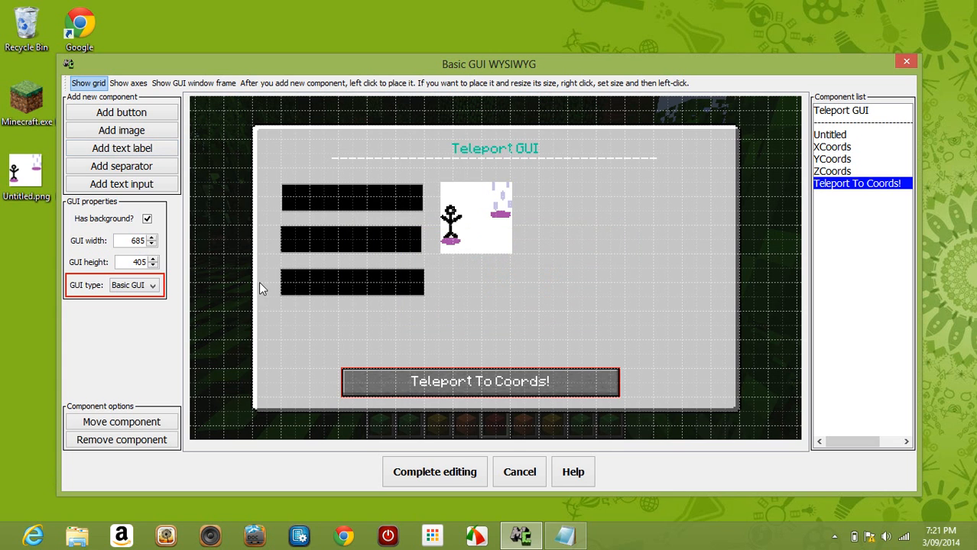
left_click(159, 447)
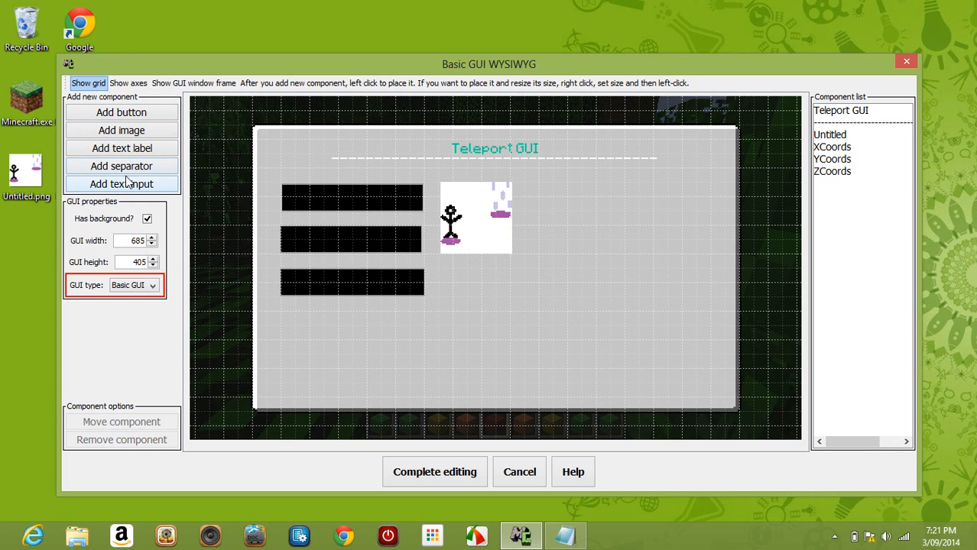
left_click(124, 115)
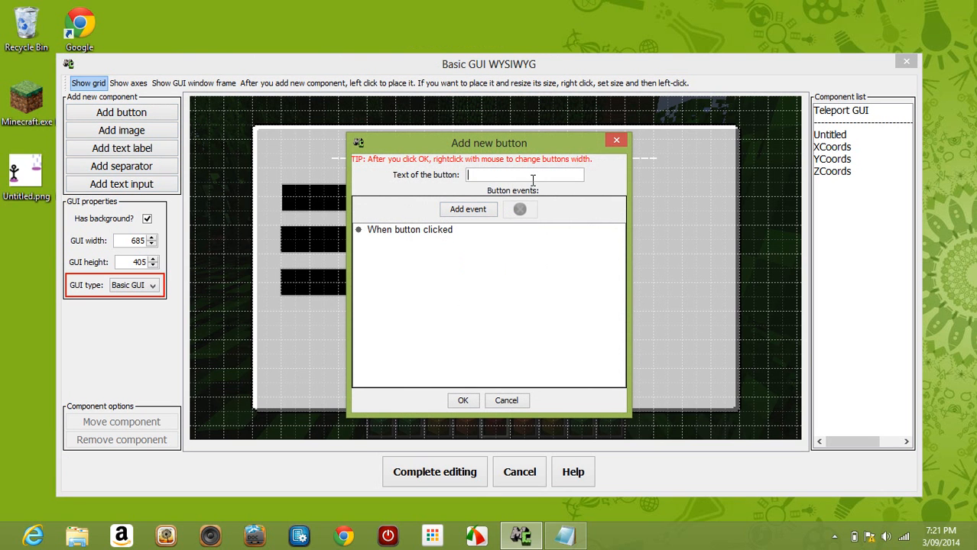
type("Teleport To Coords!")
Step: Start a Teleport event for the button, with x set to [NUM:XCoords] based on the [NUM:TextFieldGUI] preset
left_click(464, 209)
scroll(318, 210, "down", 4)
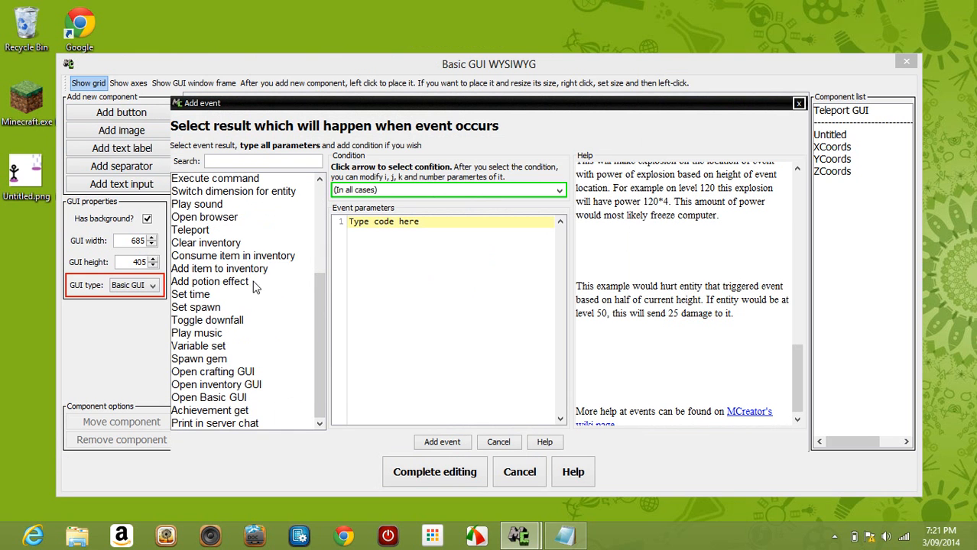
left_click(246, 231)
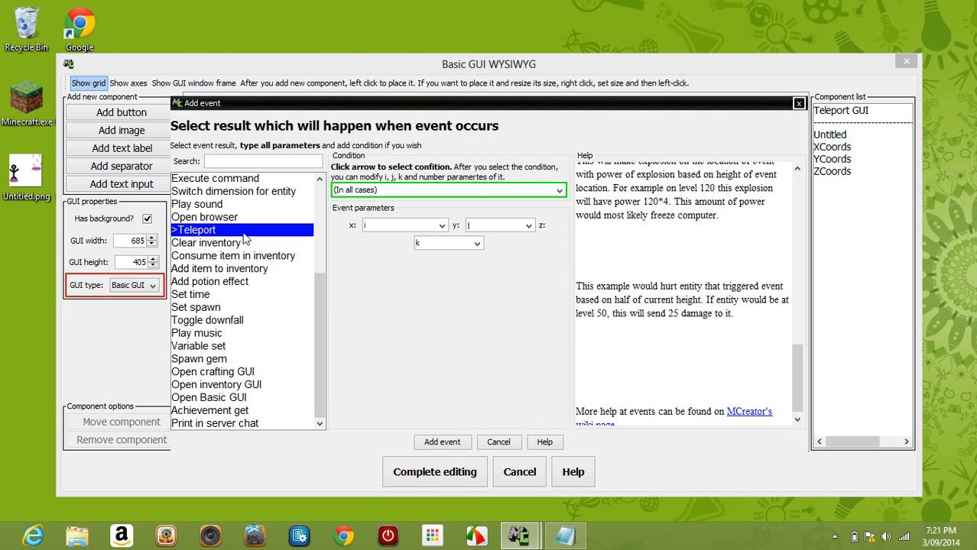
left_click(442, 226)
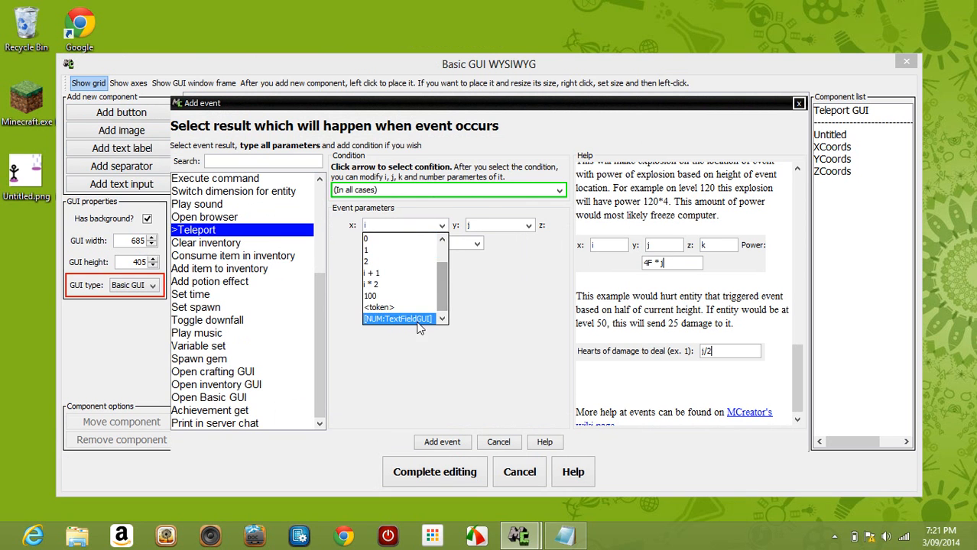
left_click(401, 319)
left_click_drag(433, 224, 388, 225)
key("BackSpace")
key("BackSpace")
type("XCOOR")
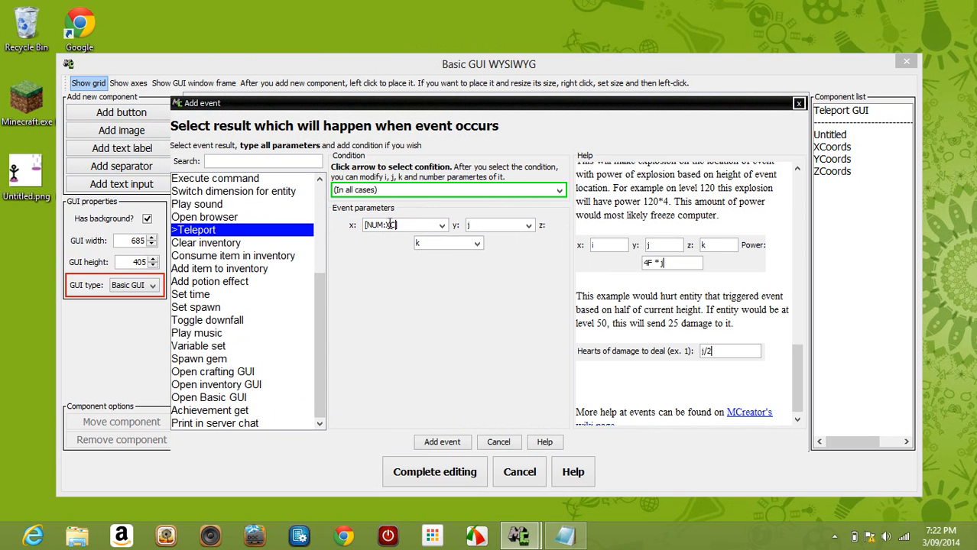
key("BackSpace")
key("BackSpace")
key("BackSpace")
key("BackSpace")
type("Coords")
left_click(440, 226)
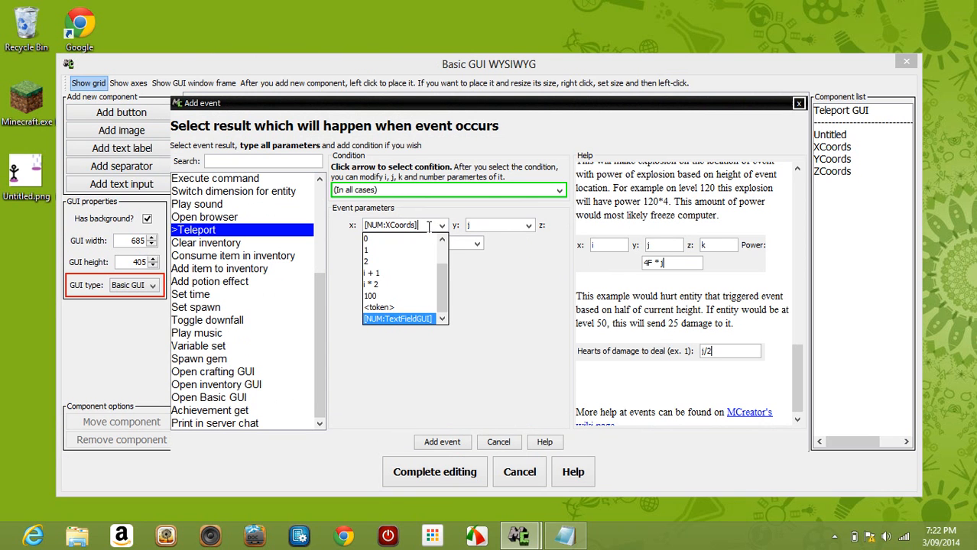
Step: Reuse the x expression for the Teleport event's y and z, changing y to [NUM:YCoords], and save the event
key("Tab")
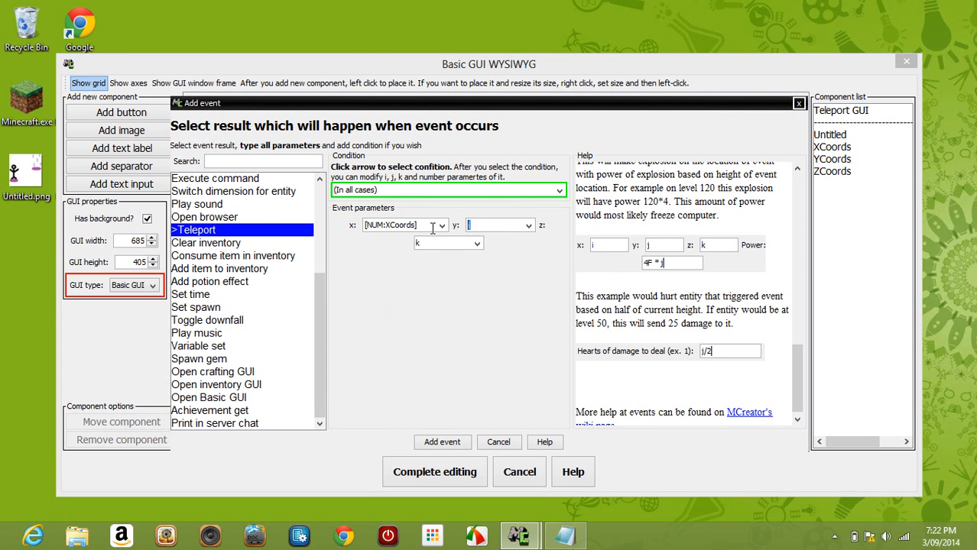
type("[NUM:XCoords]")
key("Tab")
type("[NUM:XCoords]")
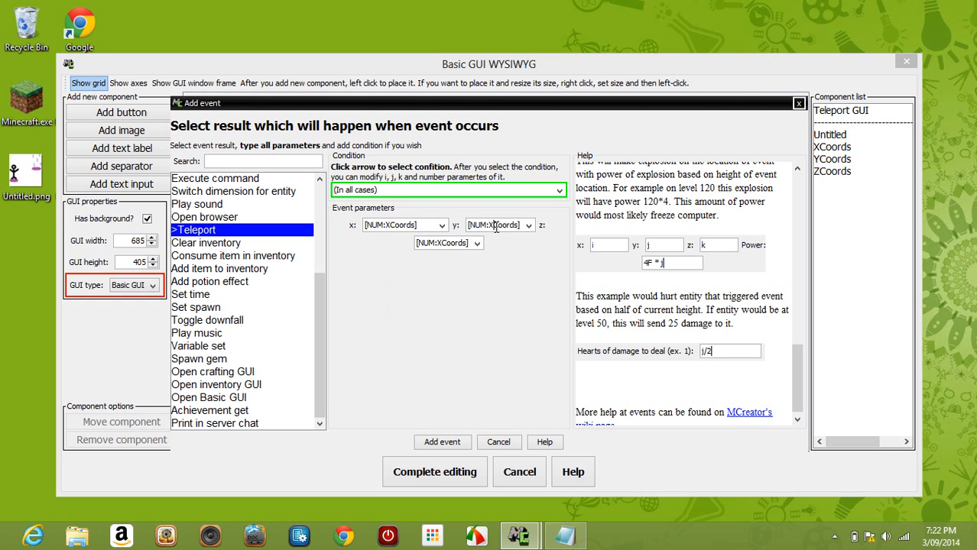
key("BackSpace")
type("y")
key("BackSpace")
type("Y")
key("BackSpace")
type("C")
left_click(460, 447)
Step: Remove the Teleport event from the new button
left_click(483, 217)
left_click(498, 442)
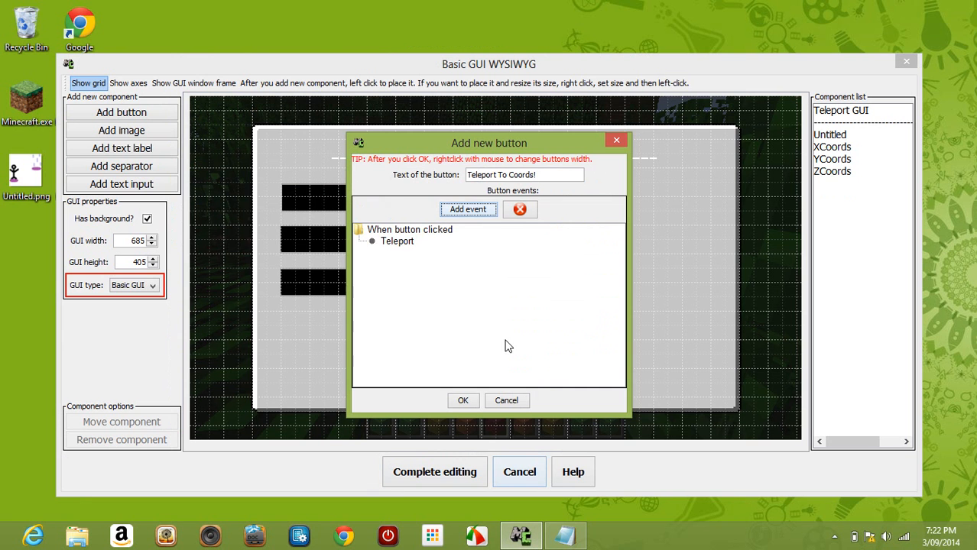
left_click(520, 209)
Step: Start a fresh Teleport event for when the button is clicked
left_click(489, 210)
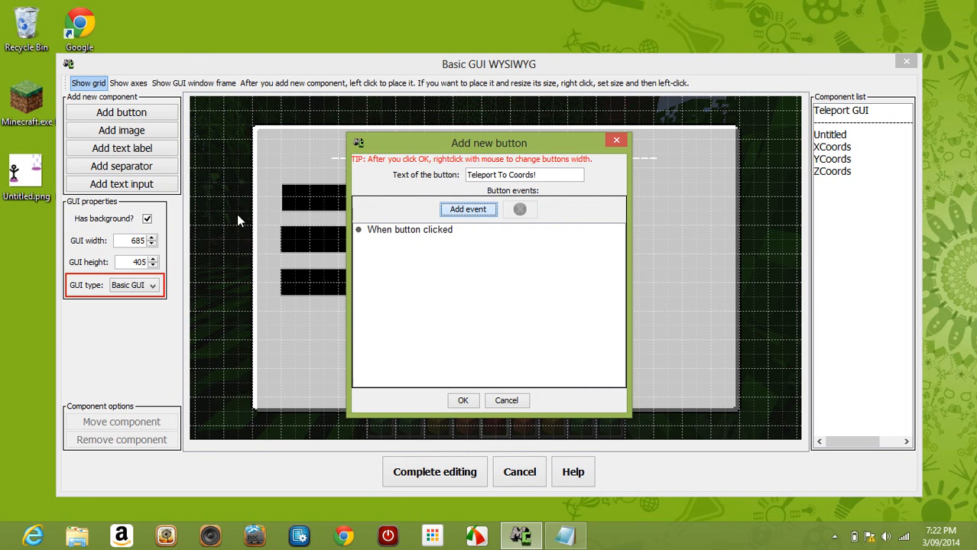
left_click(295, 222)
left_click(298, 295)
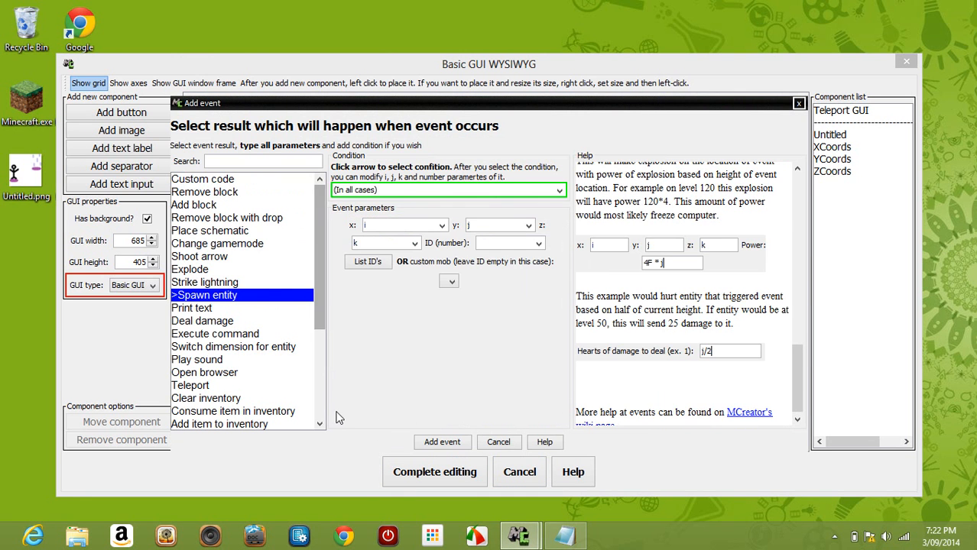
left_click(312, 386)
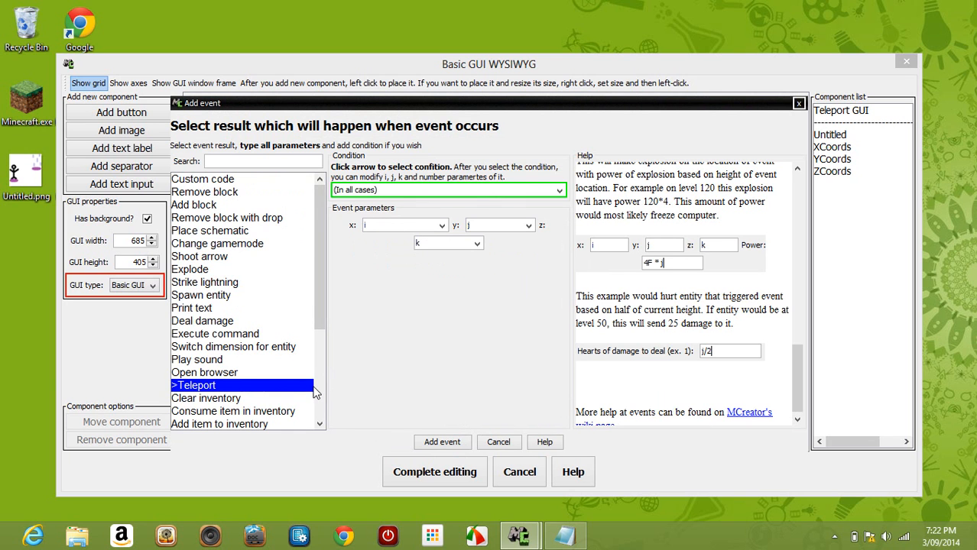
left_click(318, 381)
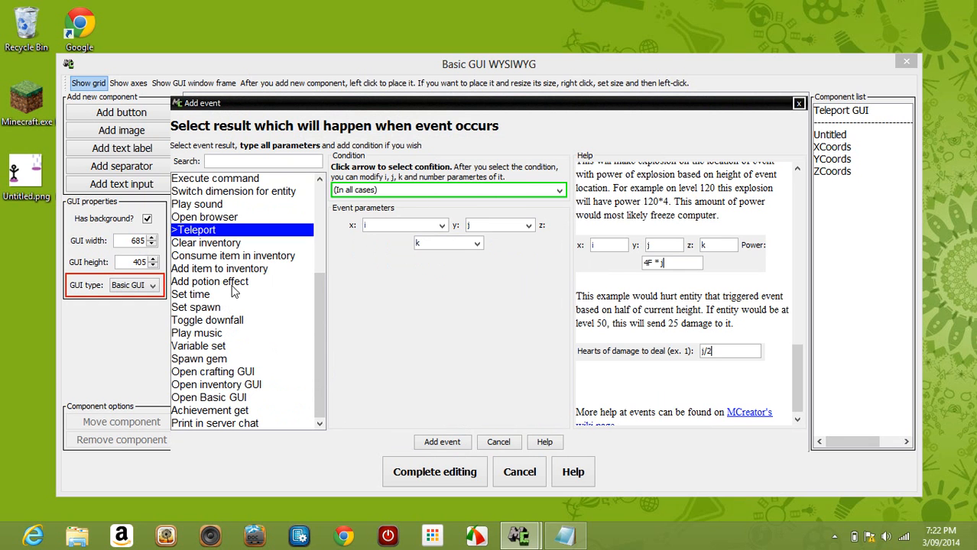
Step: Set the Teleport event's condition to hasPlayerInInventory with the emerald as the required item
left_click(556, 191)
left_click(555, 192)
left_click(558, 192)
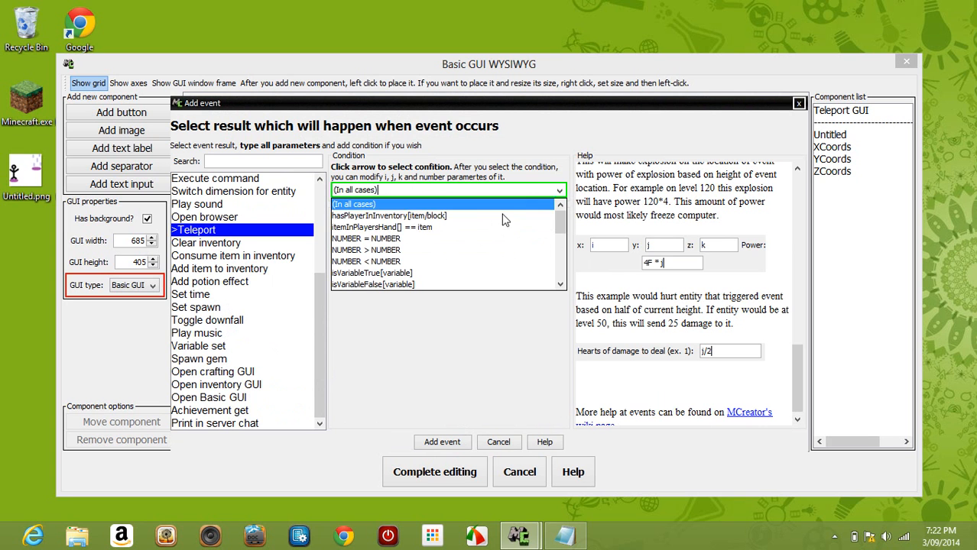
left_click(378, 217)
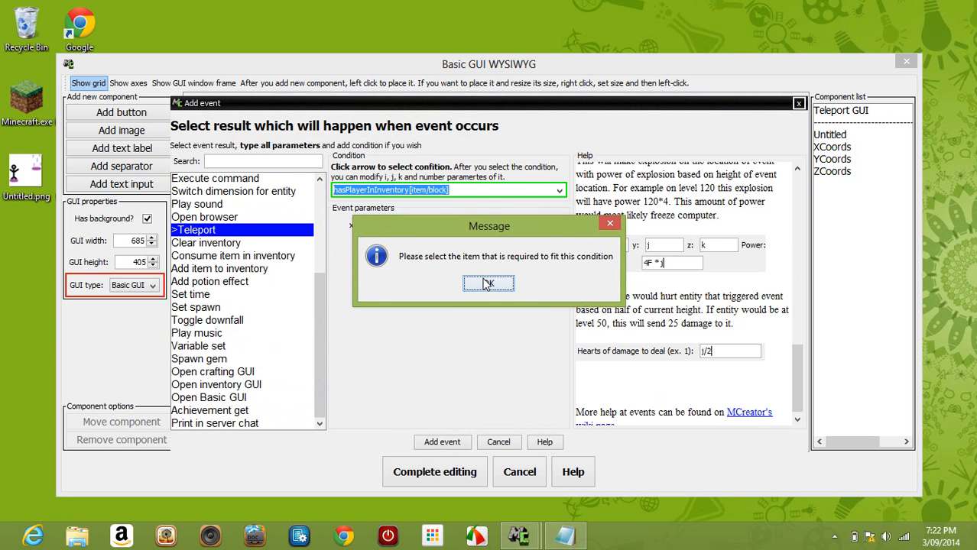
left_click(485, 284)
left_click(546, 169)
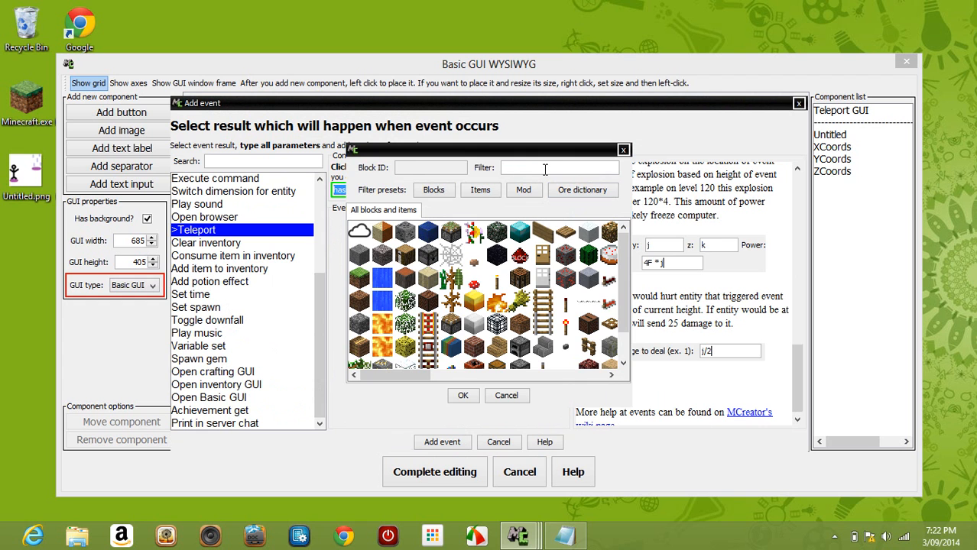
type("g")
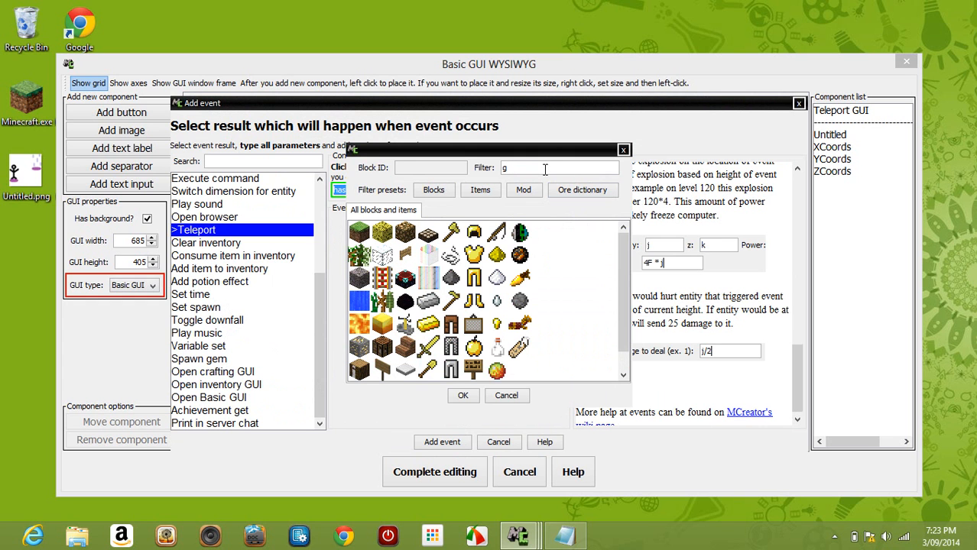
key("BackSpace")
type("em")
left_click(382, 234)
left_click(454, 396)
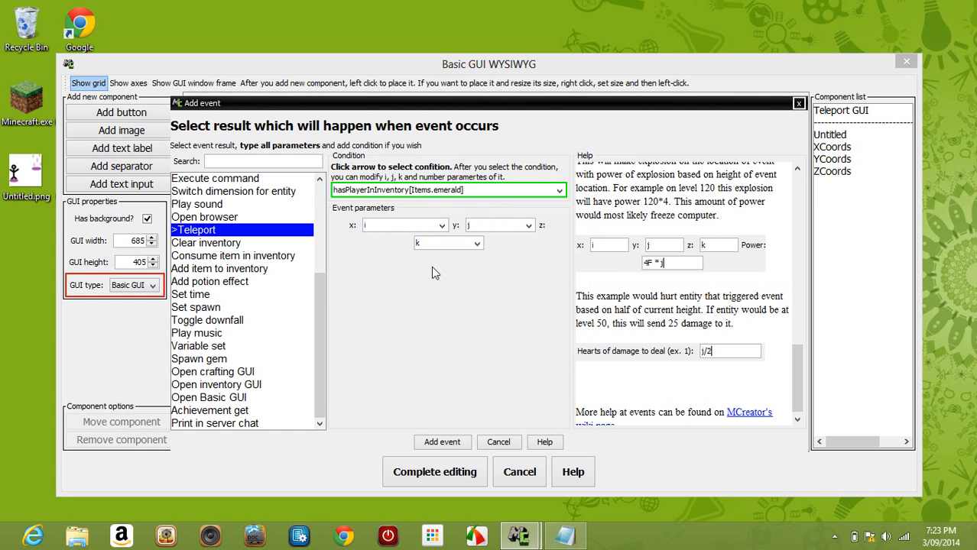
Step: Set the conditional Teleport event's x parameter to [NUM:XCoords], starting from the [NUM:TextFieldGUI] preset
left_click(400, 227)
key("BackSpace")
left_click(441, 226)
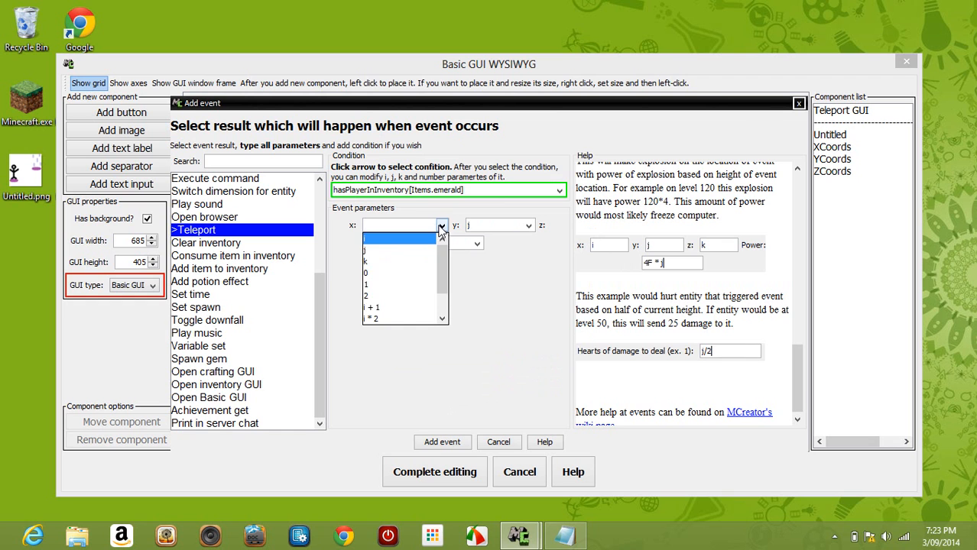
scroll(442, 291, "down", 1)
left_click(419, 322)
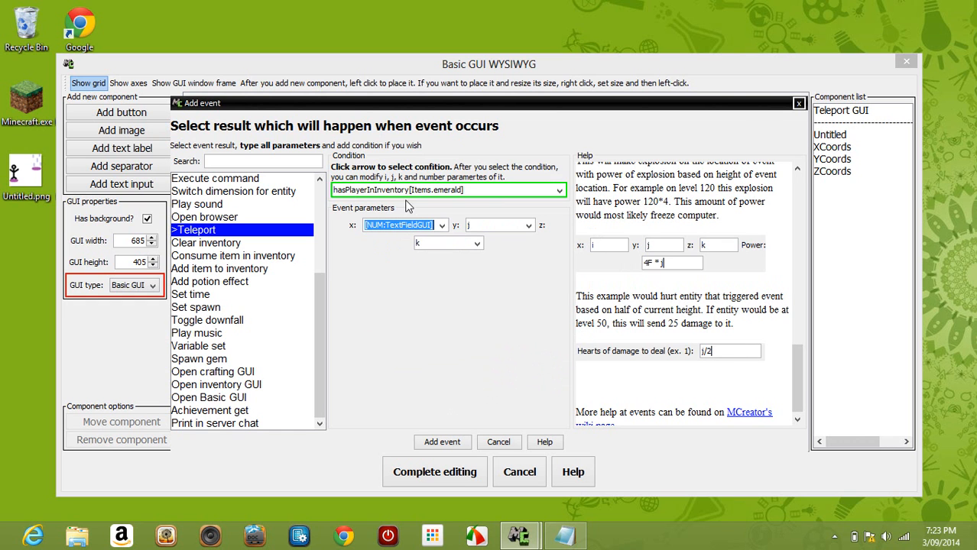
left_click(431, 227)
key("BackSpace")
key("BackSpace")
key("BackSpace")
key("BackSpace")
key("BackSpace")
key("BackSpace")
key("BackSpace")
key("BackSpace")
key("BackSpace")
key("BackSpace")
type("XCoords]")
Step: Copy the x expression to set y to [NUM:YCoords] and z to [NUM:ZCoords], and save the Teleport event
left_click_drag(365, 225, 442, 231)
key("ctrl+c")
double_click(468, 226)
key("ctrl+v")
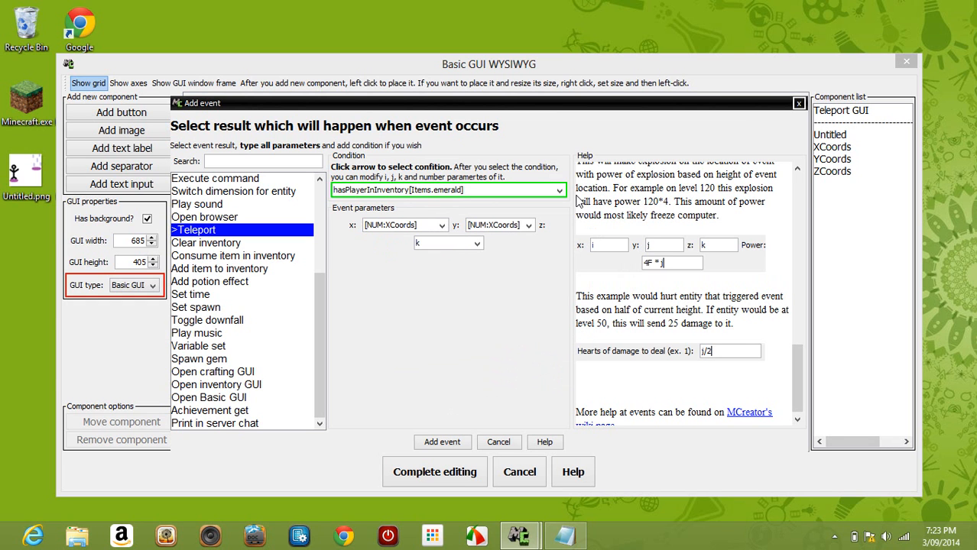
left_click(495, 225)
key("BackSpace")
type("Y")
double_click(418, 243)
key("ctrl+v")
left_click(441, 243)
key("BackSpace")
type("Z")
left_click(445, 449)
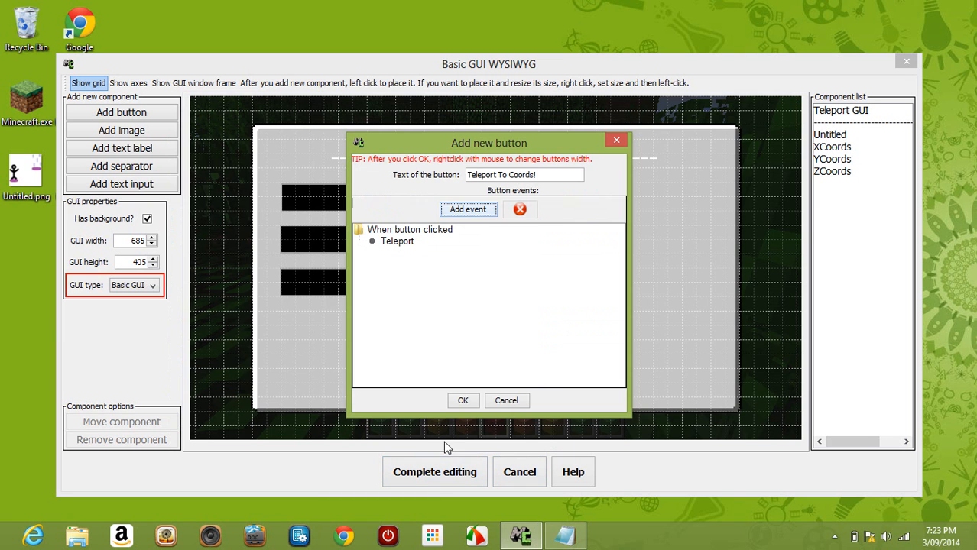
Step: Add a Consume item in inventory event for Items.emerald and confirm the button's settings
left_click(459, 214)
scroll(315, 306, "down", 4)
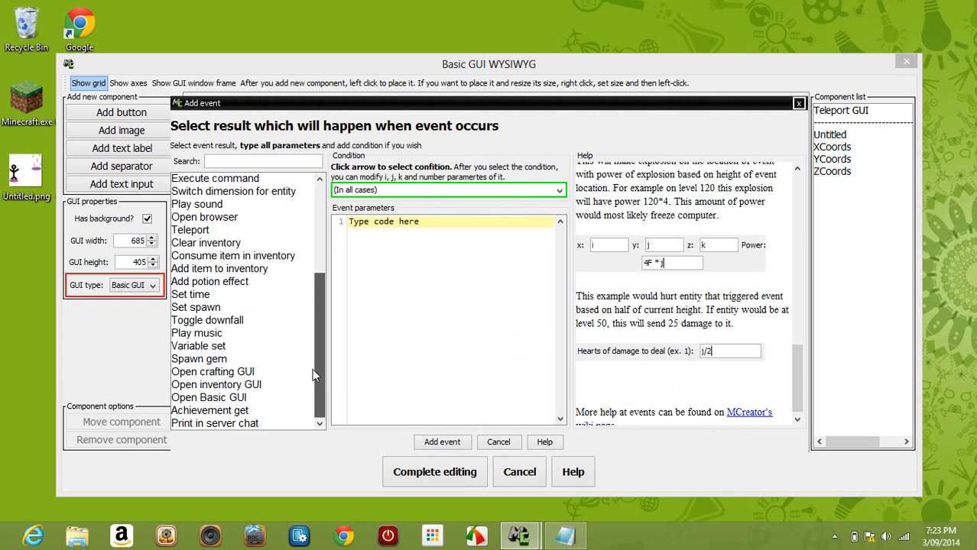
left_click(283, 257)
left_click(496, 233)
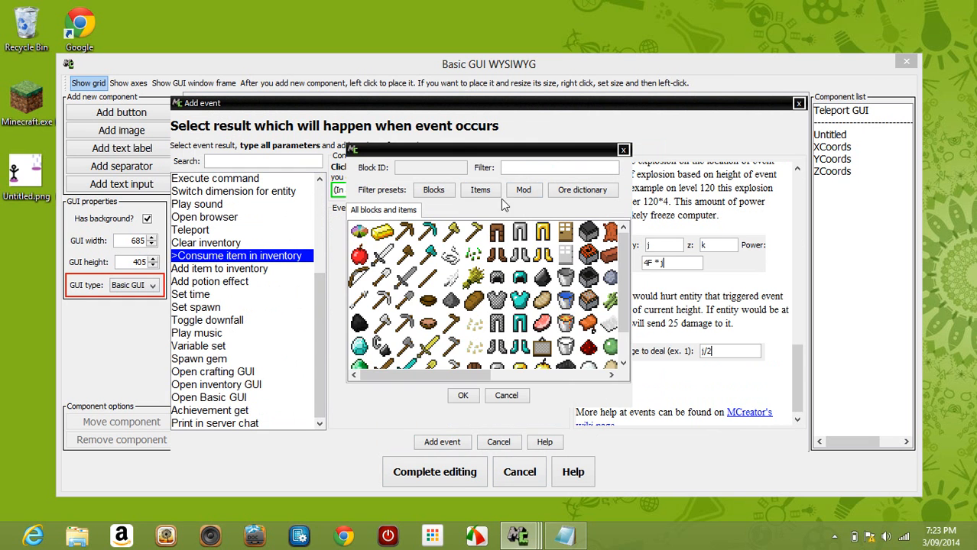
left_click(480, 190)
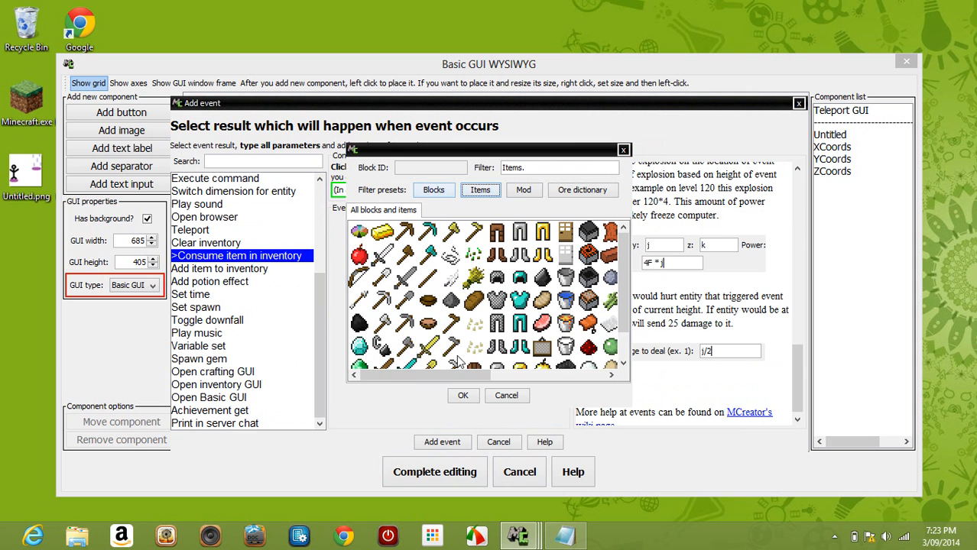
left_click(360, 370)
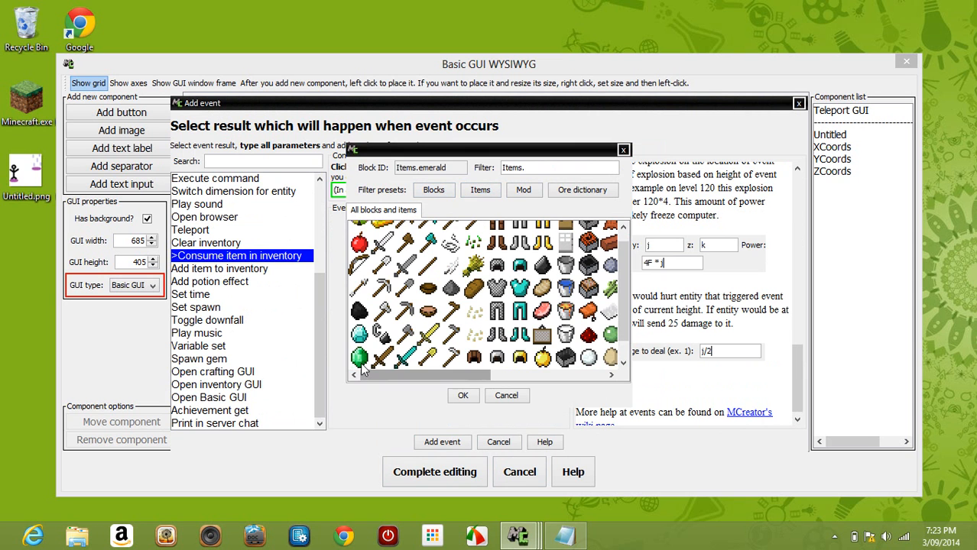
left_click(468, 397)
left_click(449, 442)
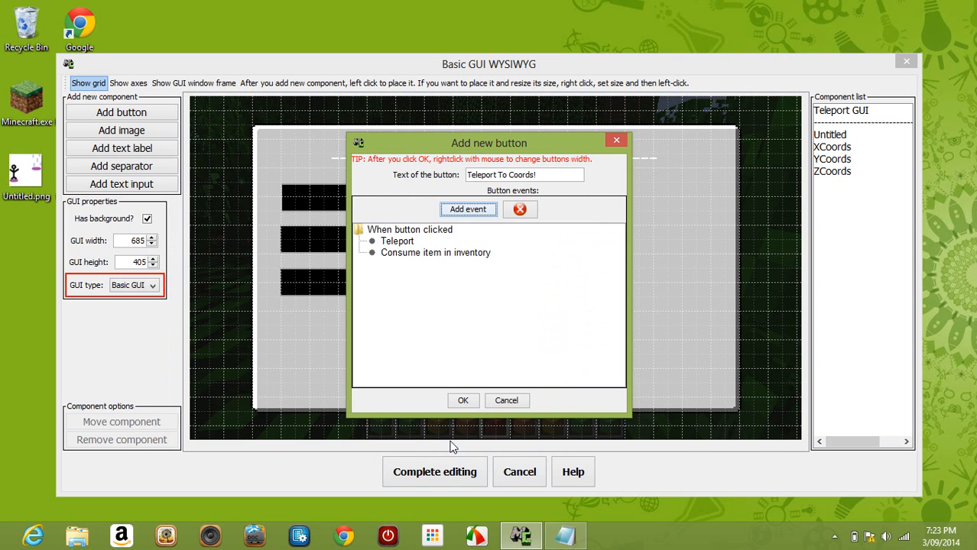
left_click(463, 402)
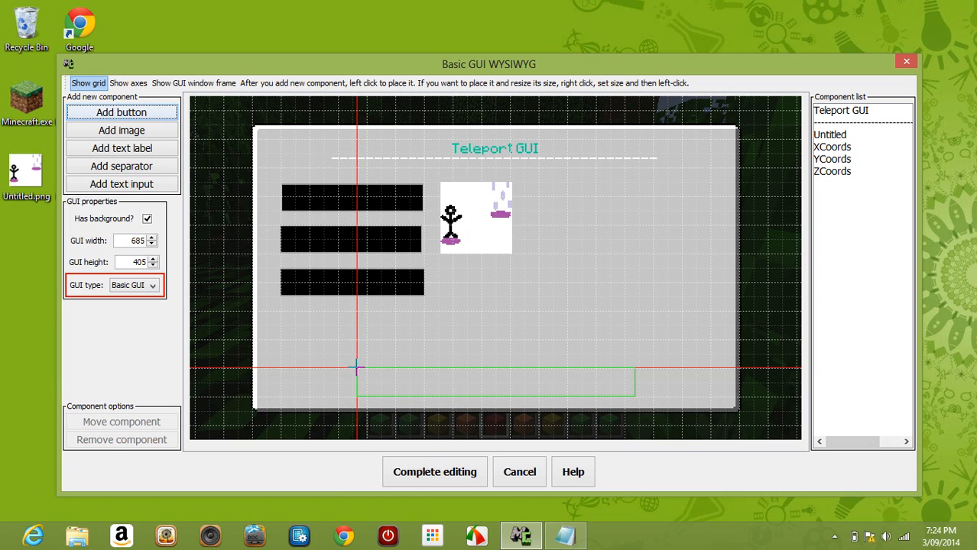
Step: Place the Teleport To Coords! button centred near the lower edge of the GUI
left_click(359, 374)
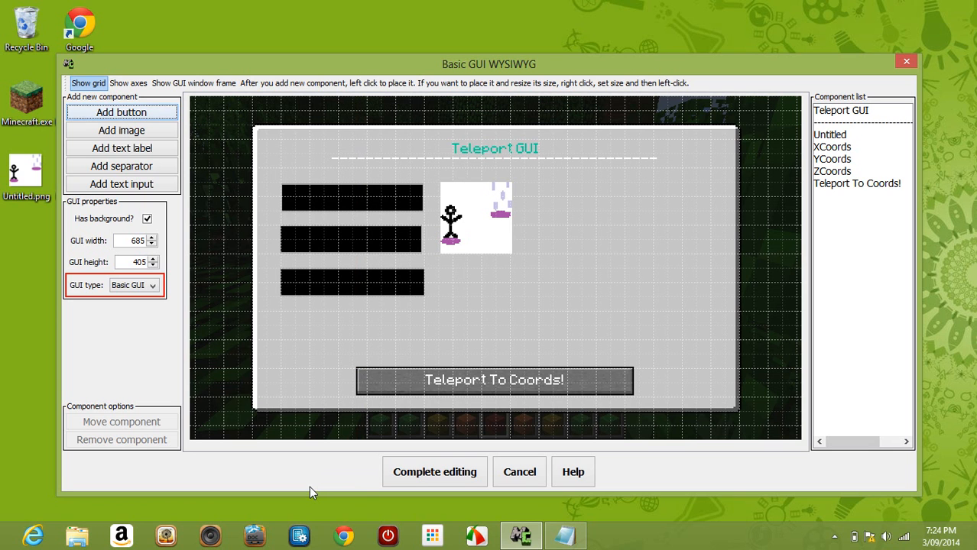
Step: Add a text label reading "This Teleport GUI was designed to teleport you around your world at a cost of an emerald to make them more useful"
left_click(145, 151)
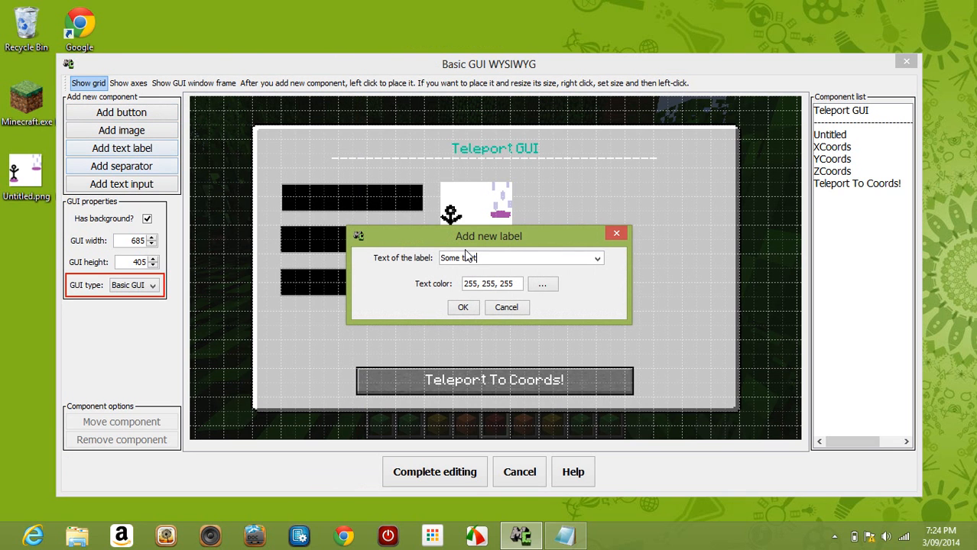
left_click_drag(487, 258, 326, 250)
key("BackSpace")
type("This Teleport GUI was designed to teleport ")
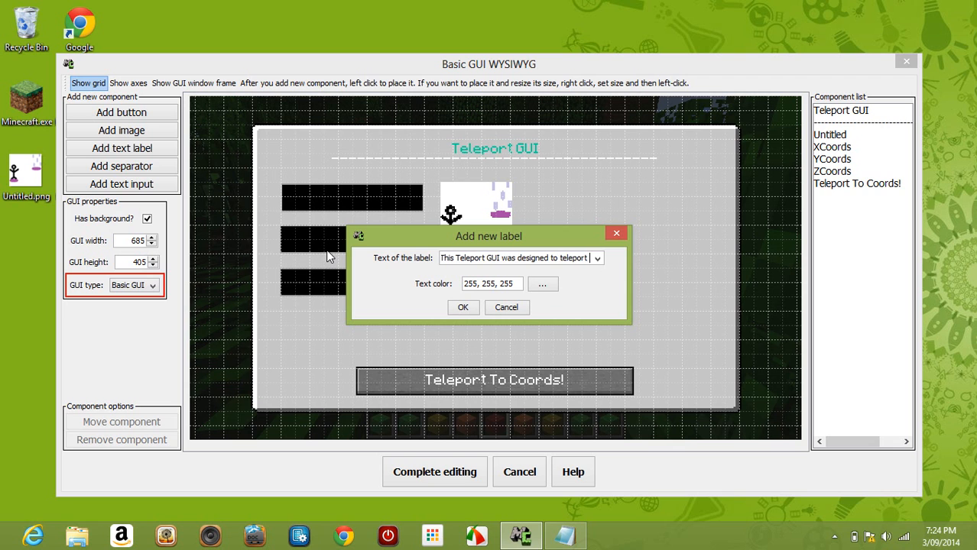
type("you around")
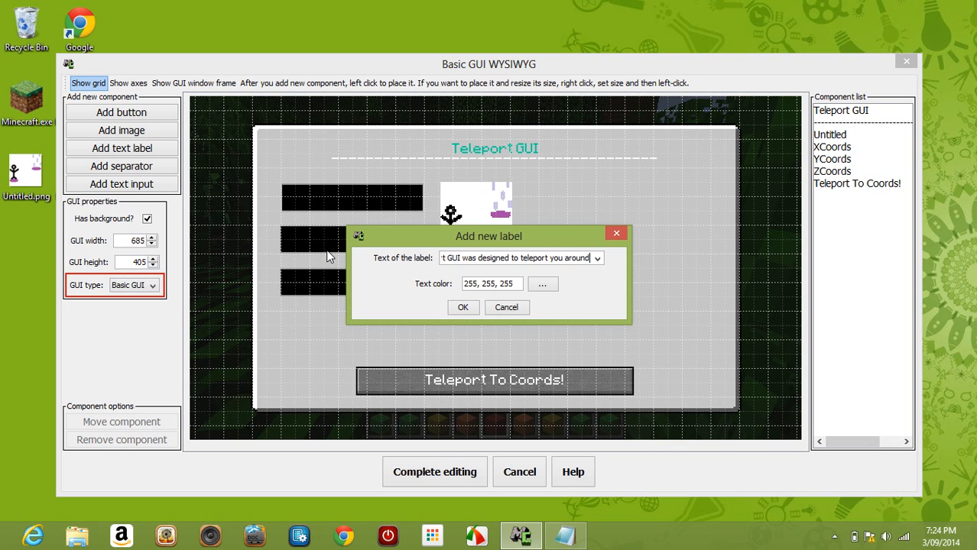
type(" your world ")
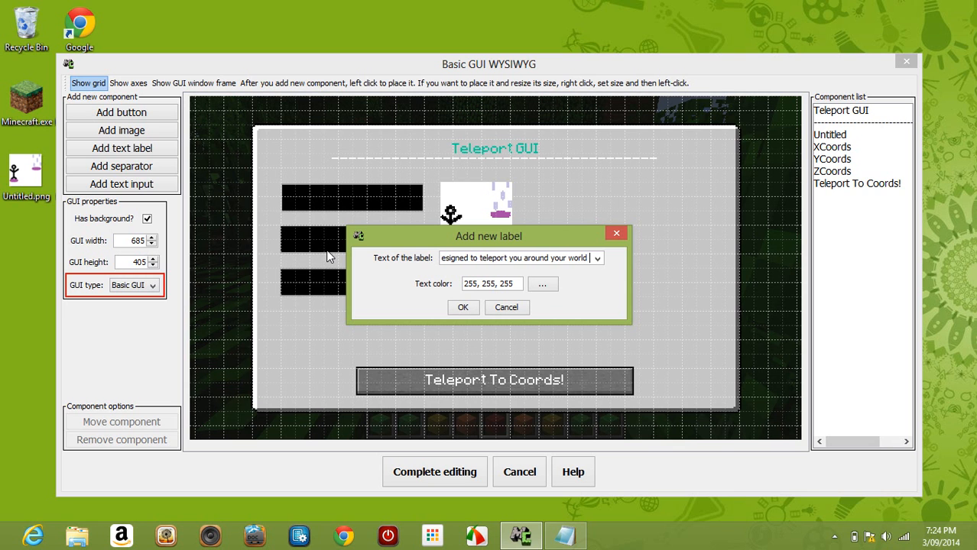
type("yt")
key("BackSpace")
key("BackSpace")
type("at a cost ")
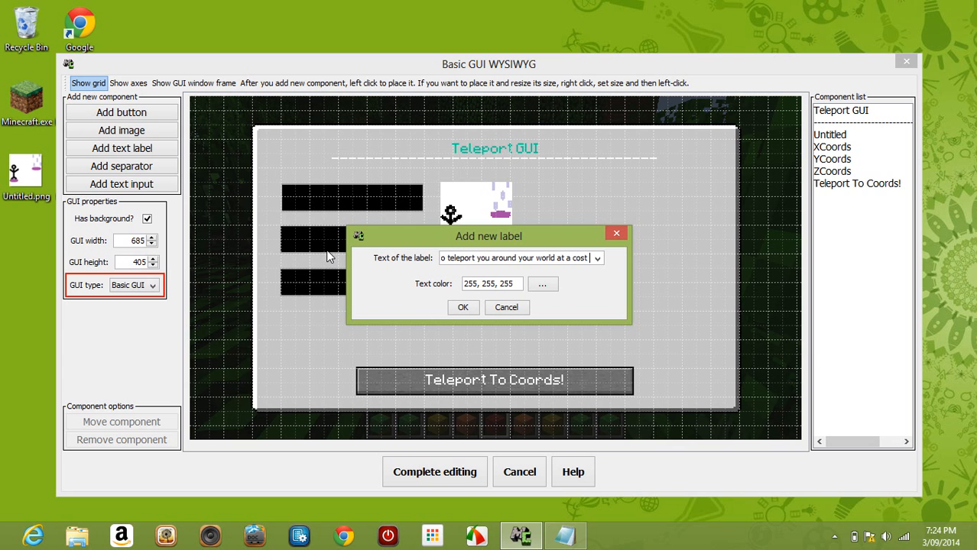
type("of an emer")
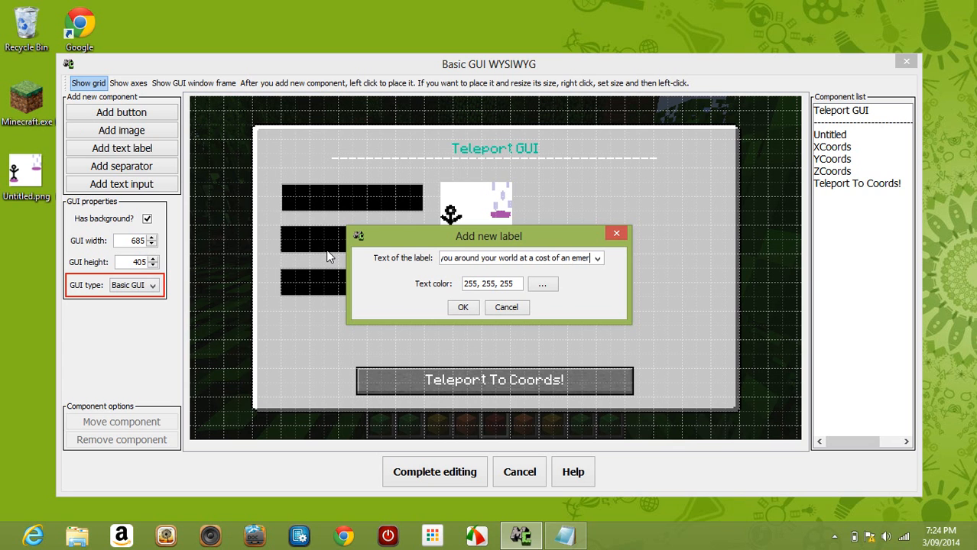
type("ald to make t")
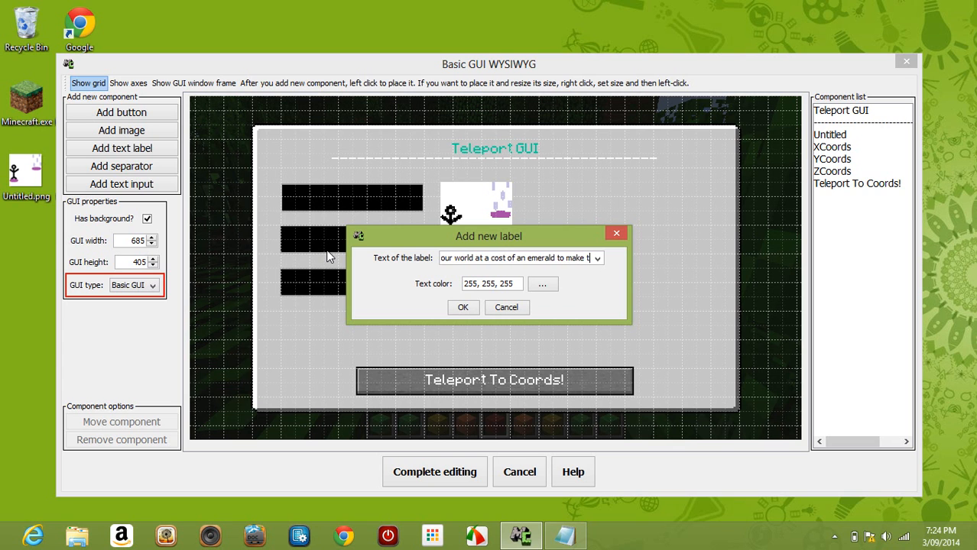
type("hem more us")
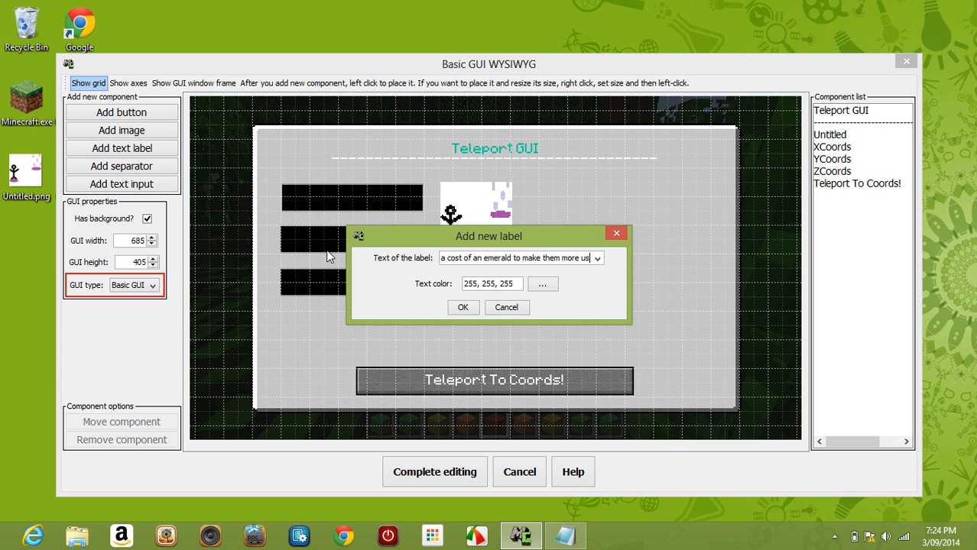
type("ful!")
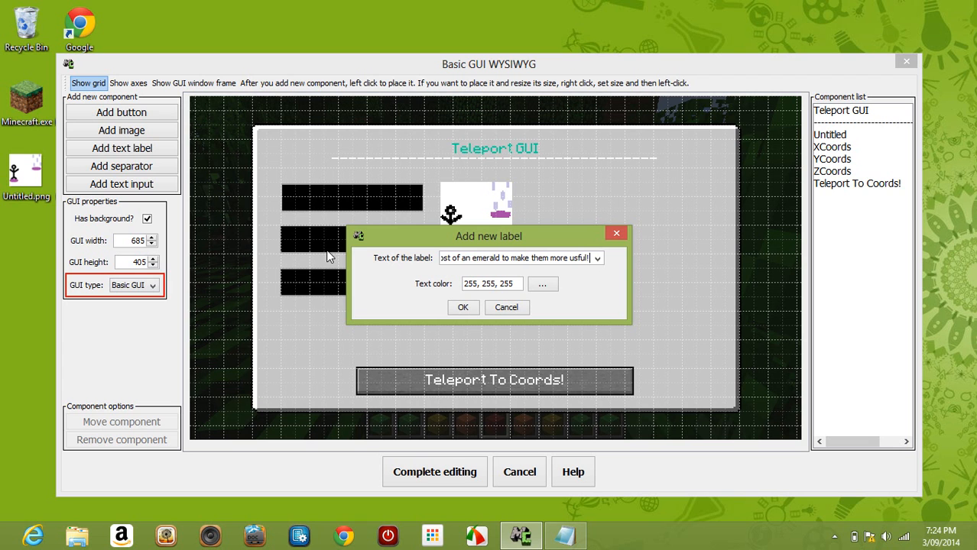
type("e")
Step: Set the new label's text color to 153,204,255 and place it beside the image
left_click(537, 285)
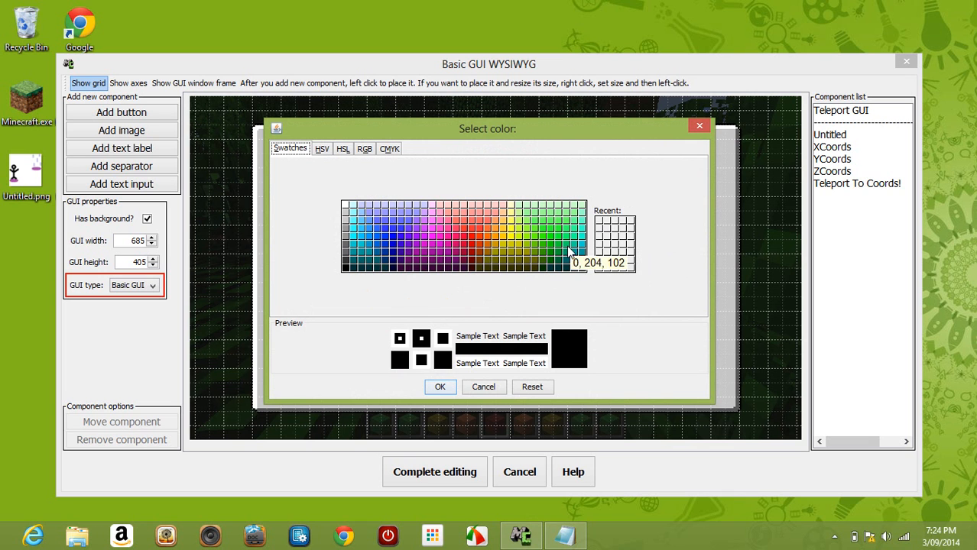
left_click(360, 214)
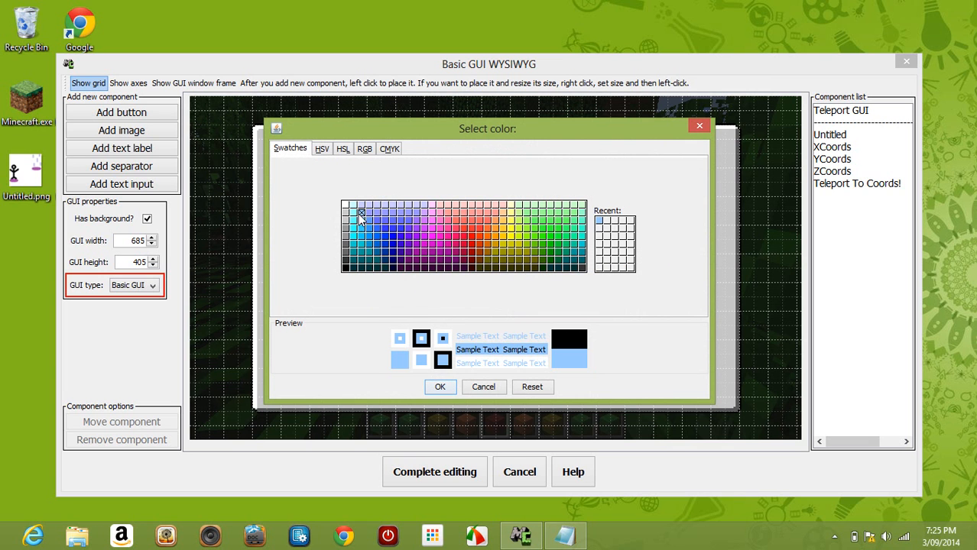
left_click(434, 389)
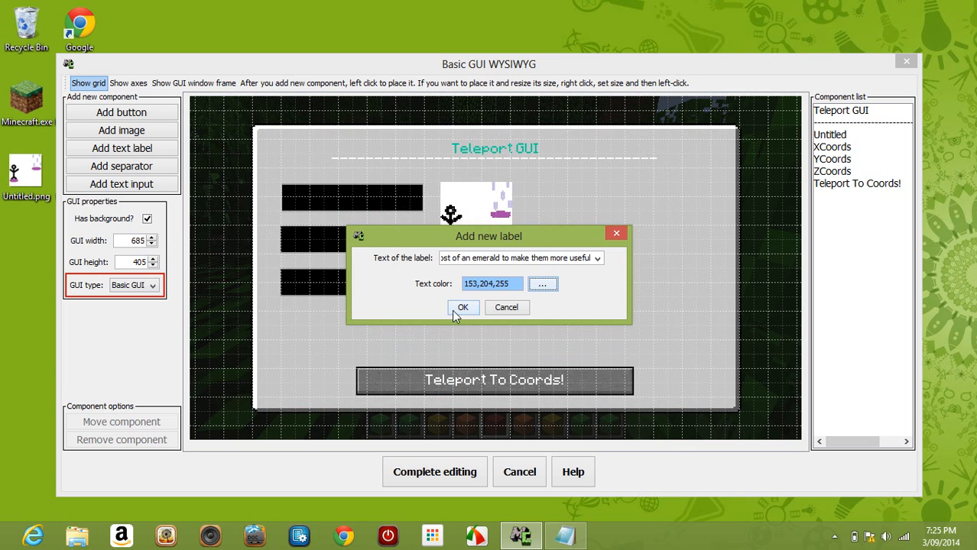
left_click(462, 307)
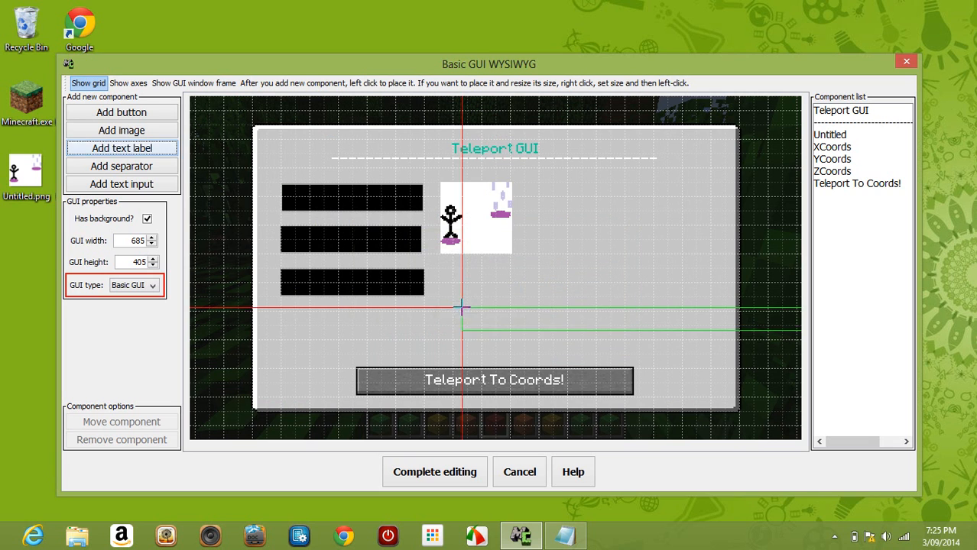
left_click(515, 180)
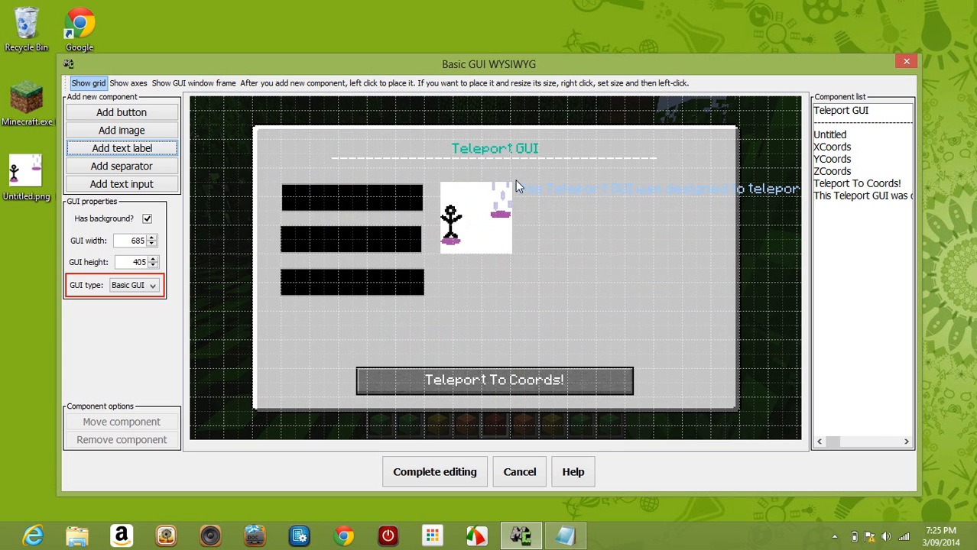
Step: Remove the description label beginning "This Teleport GUI was" from the GUI
left_click(879, 197)
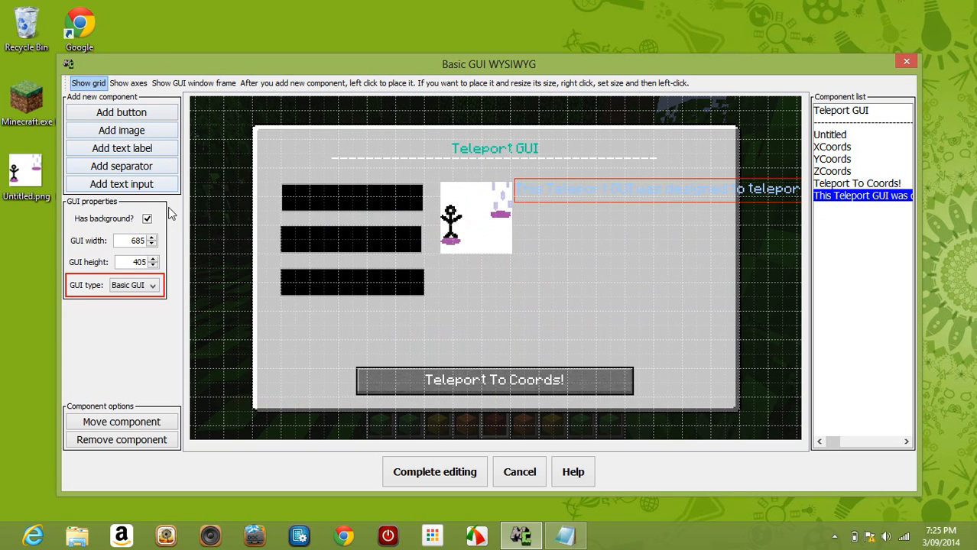
left_click(128, 441)
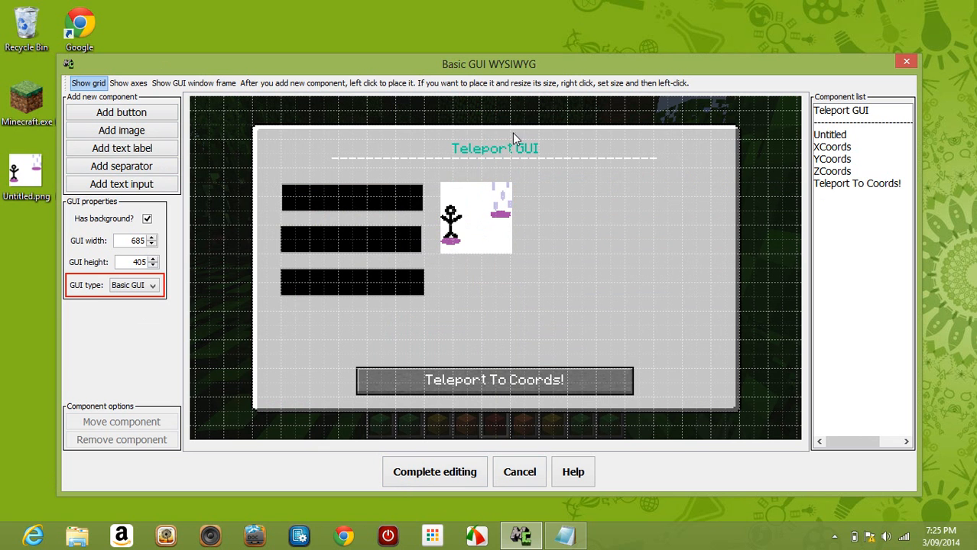
Step: Complete editing of the Teleport GUI so the mod builds, and collapse the build console
left_click(419, 475)
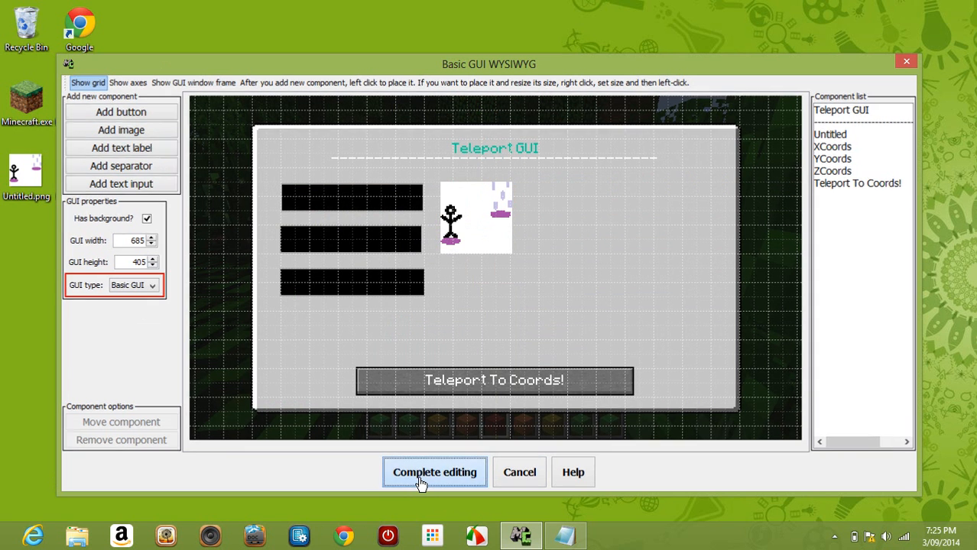
left_click(419, 463)
left_click_drag(431, 365, 426, 305)
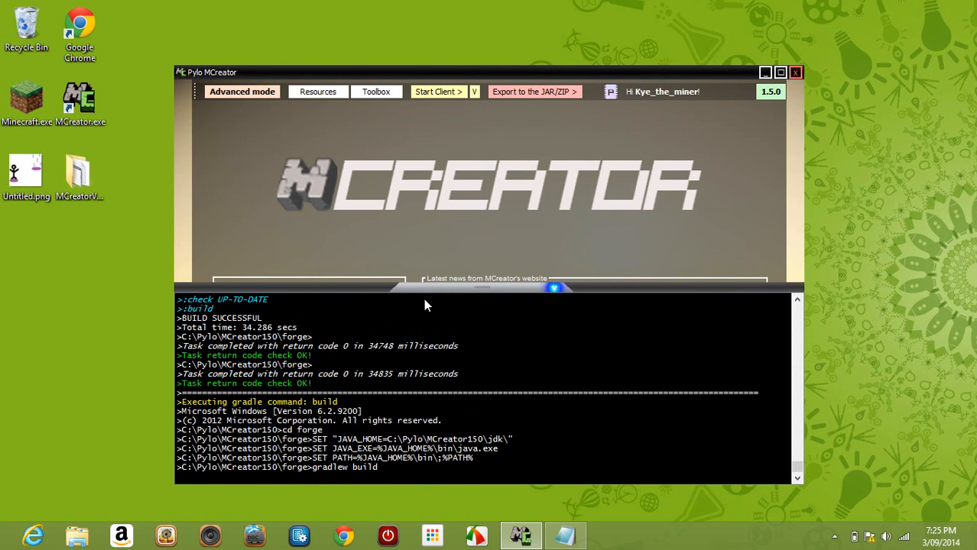
left_click(417, 288)
Step: Start a new modification with the Key bind mod type
left_click(370, 305)
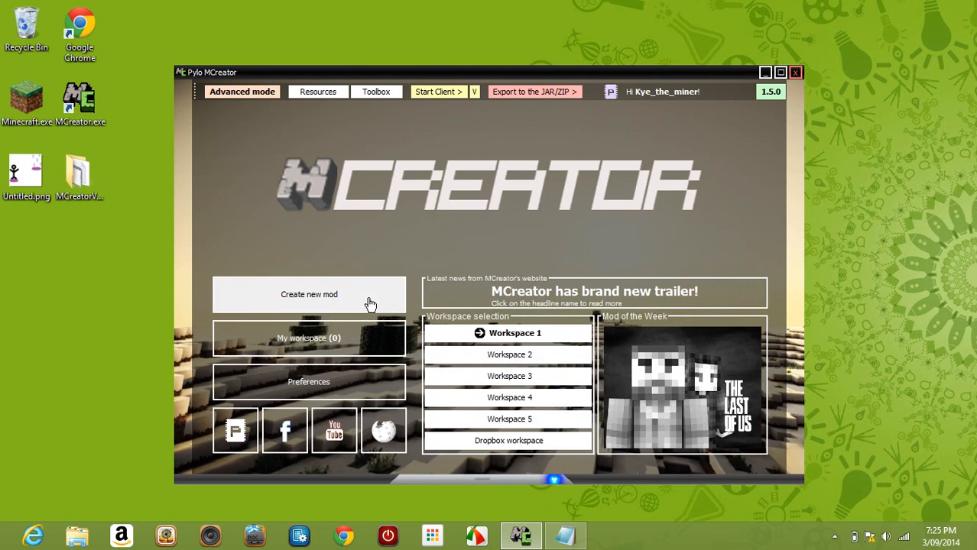
left_click(434, 335)
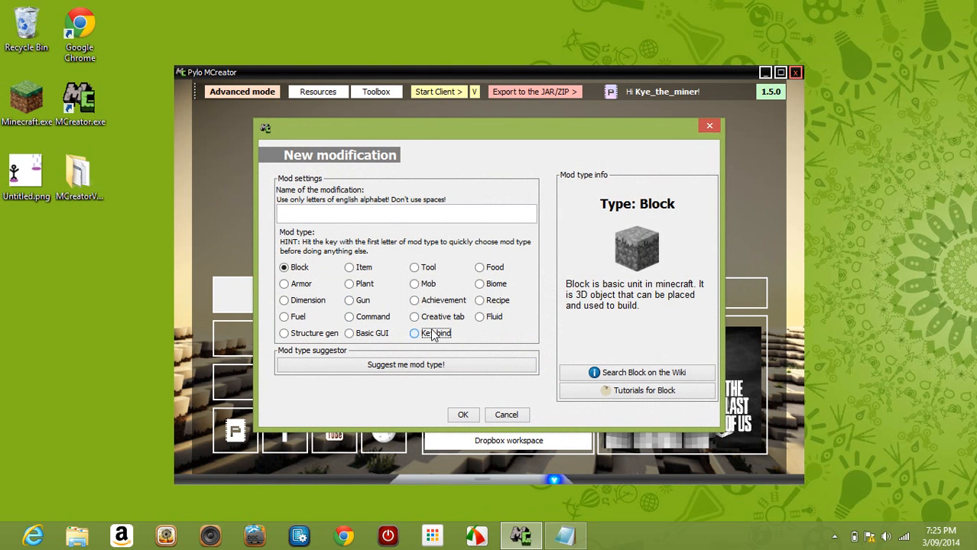
left_click(417, 212)
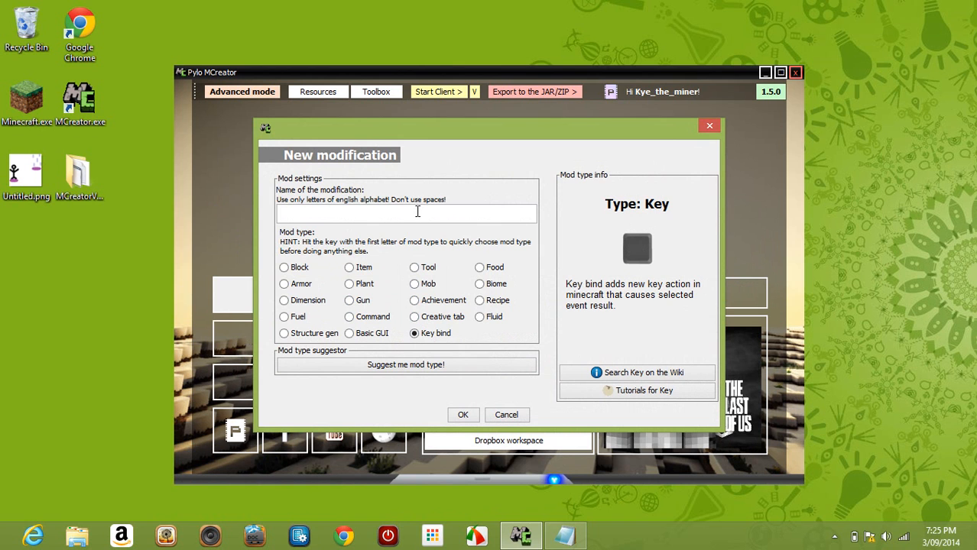
type("VKeyBind")
key("BackSpace")
key("BackSpace")
key("BackSpace")
key("BackSpace")
key("BackSpace")
key("BackSpace")
key("BackSpace")
key("BackSpace")
Step: Name the new key bind modification TeleportKeybind and confirm its creation
type("Teleport")
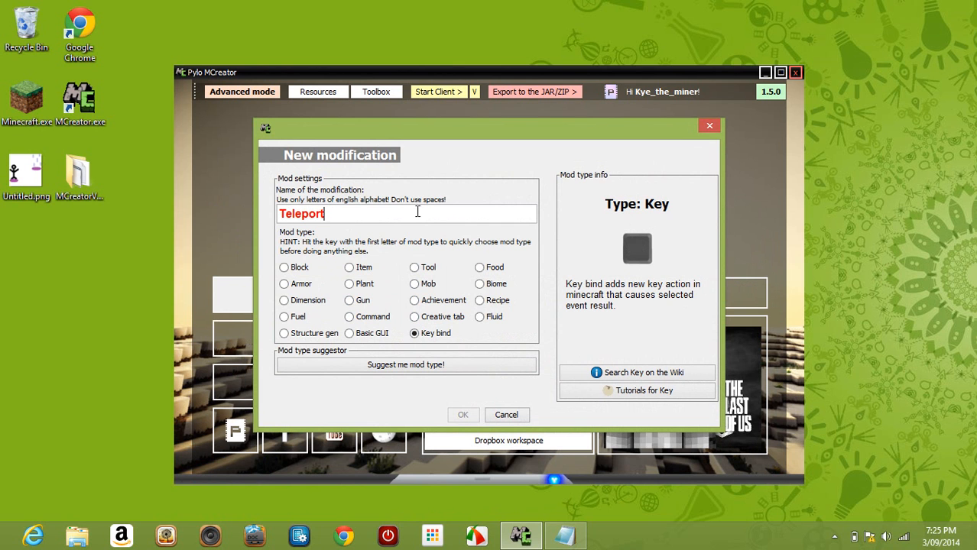
type("Keybind")
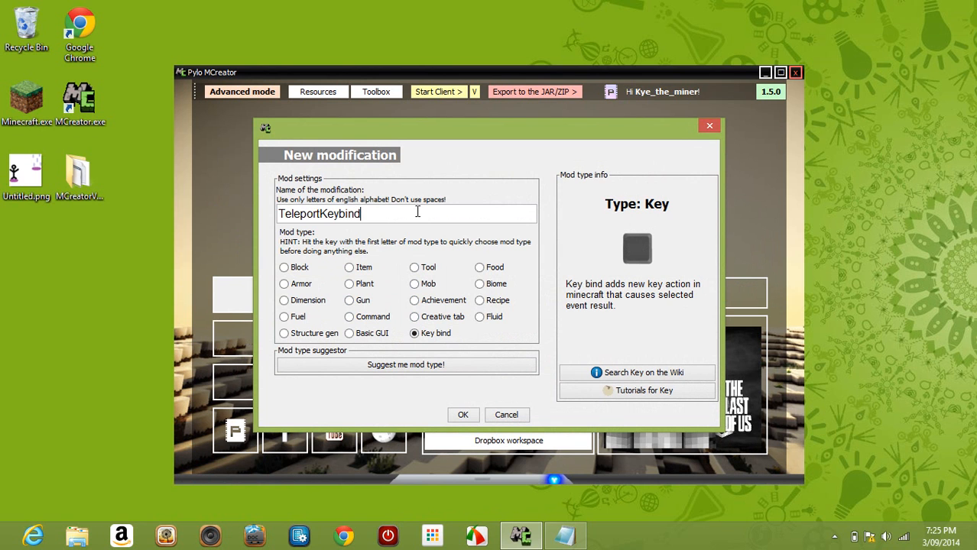
type("V")
key("BackSpace")
left_click(465, 417)
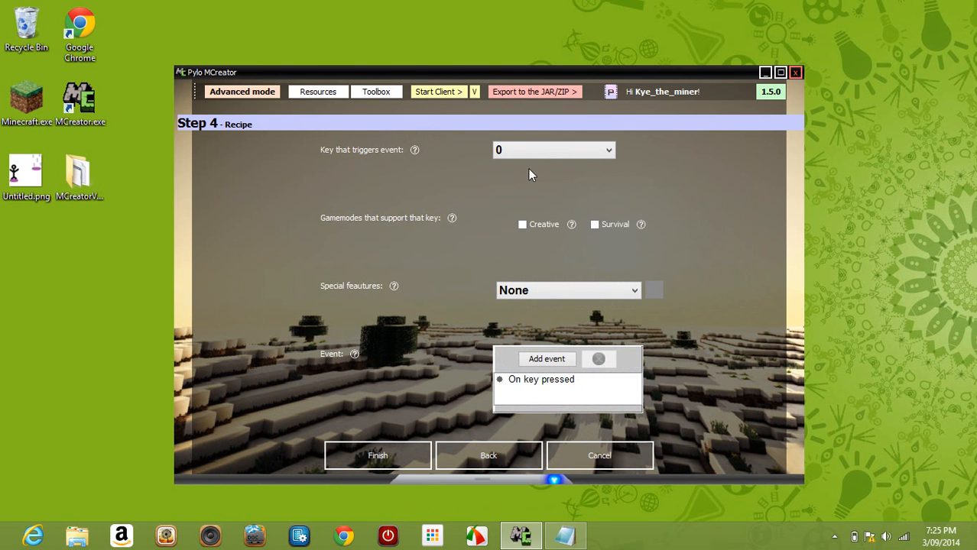
Step: Set V as the key that triggers the event and enable it for both Creative and Survival
left_click(532, 153)
key("v")
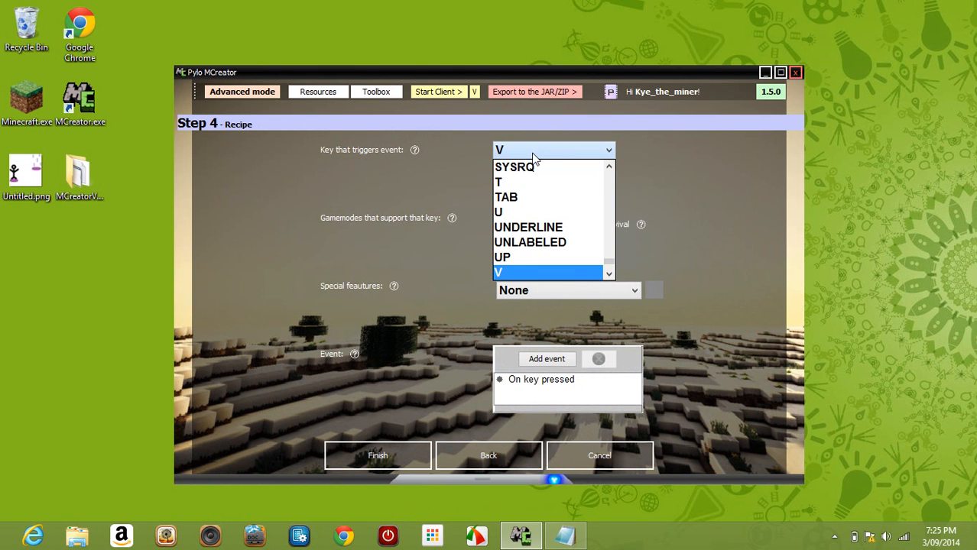
left_click(526, 274)
left_click(539, 224)
left_click(605, 225)
Step: Set the key bind's special feature to Check for item, with Items.emerald as the item
left_click(605, 292)
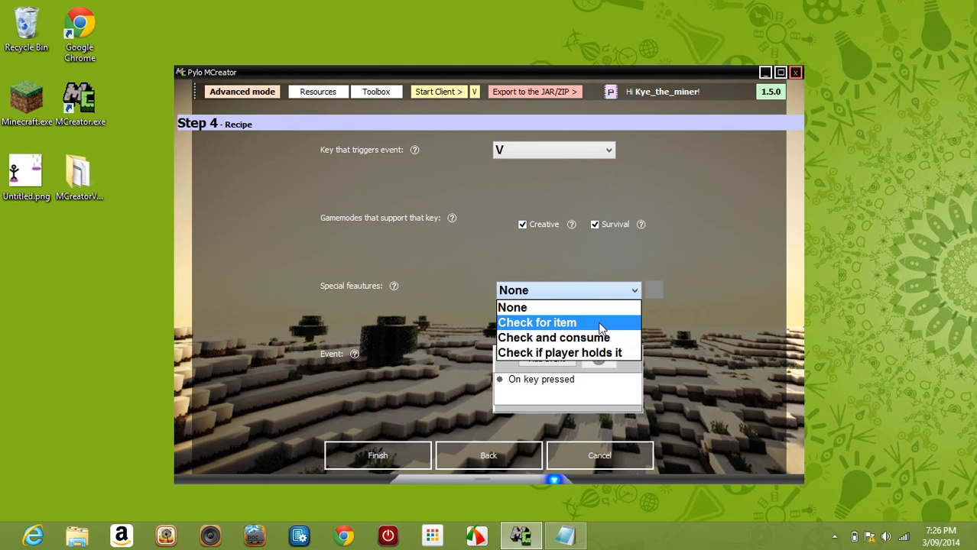
left_click(602, 327)
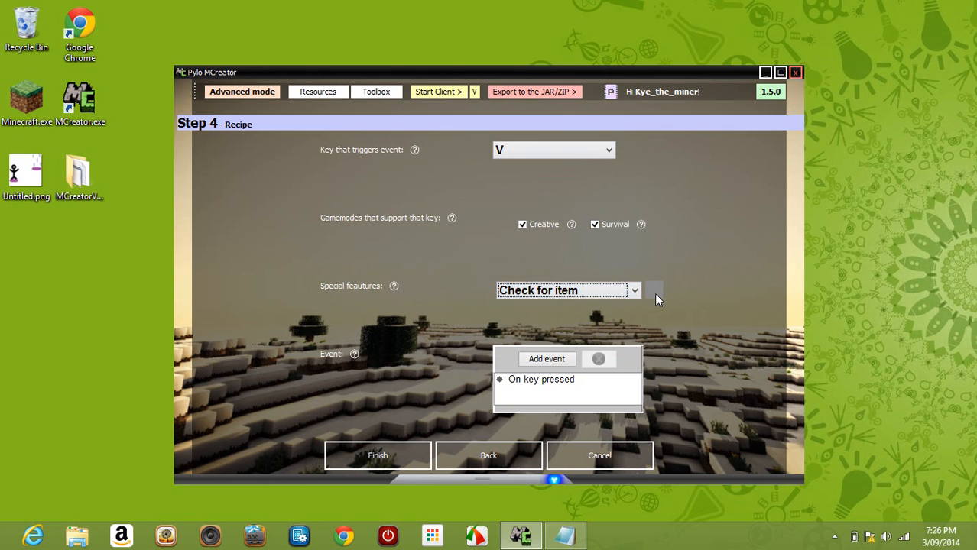
left_click(654, 292)
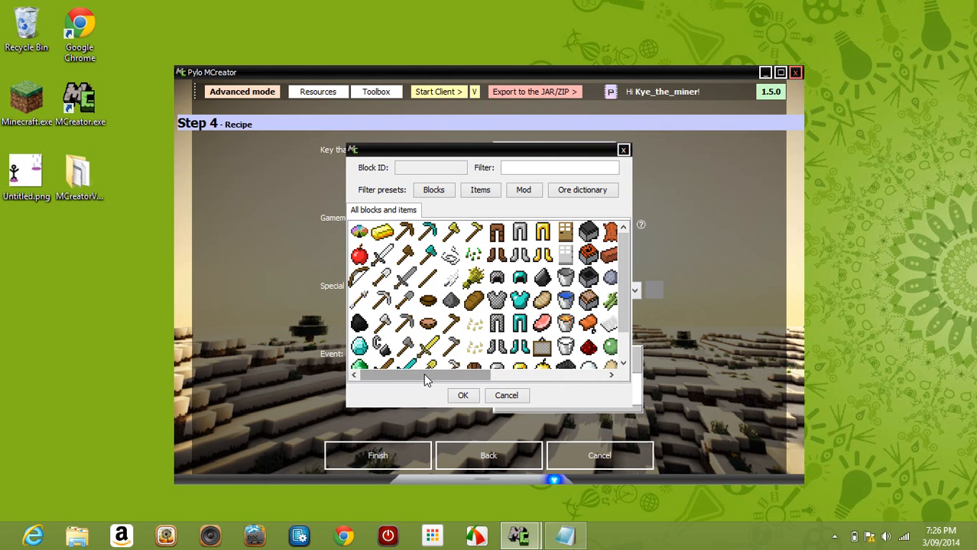
left_click(363, 367)
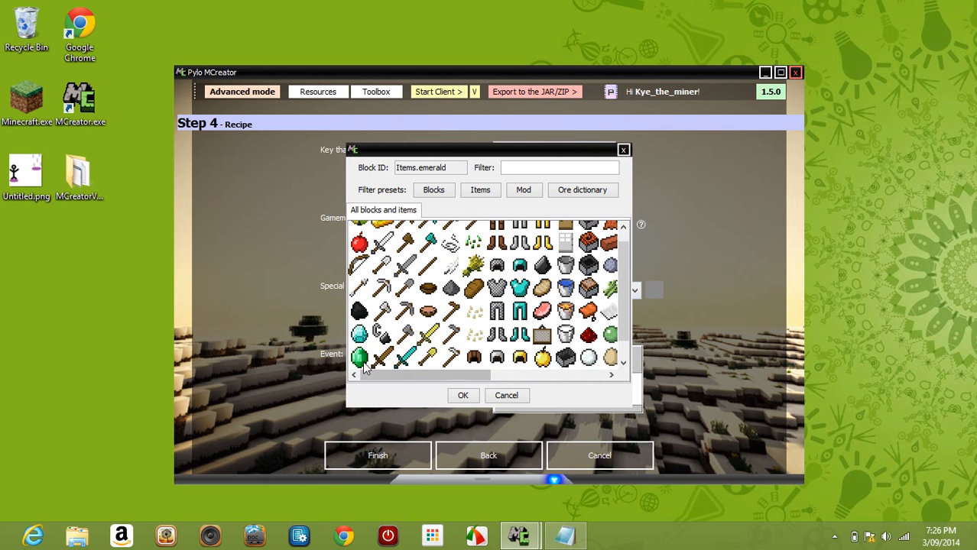
left_click(473, 400)
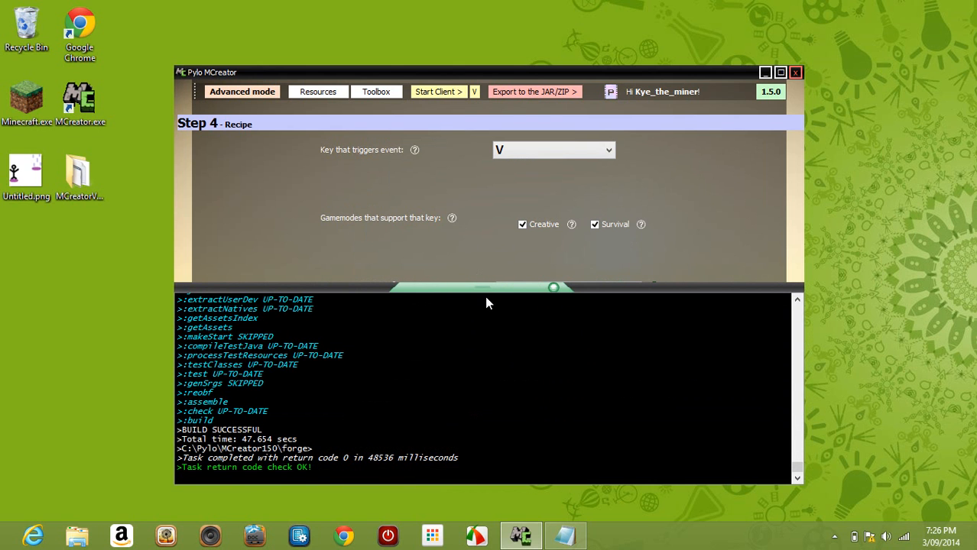
Step: Collapse the build console and add an Open Basic GUI event to On key pressed, targeting the teleport GUI
left_click(489, 289)
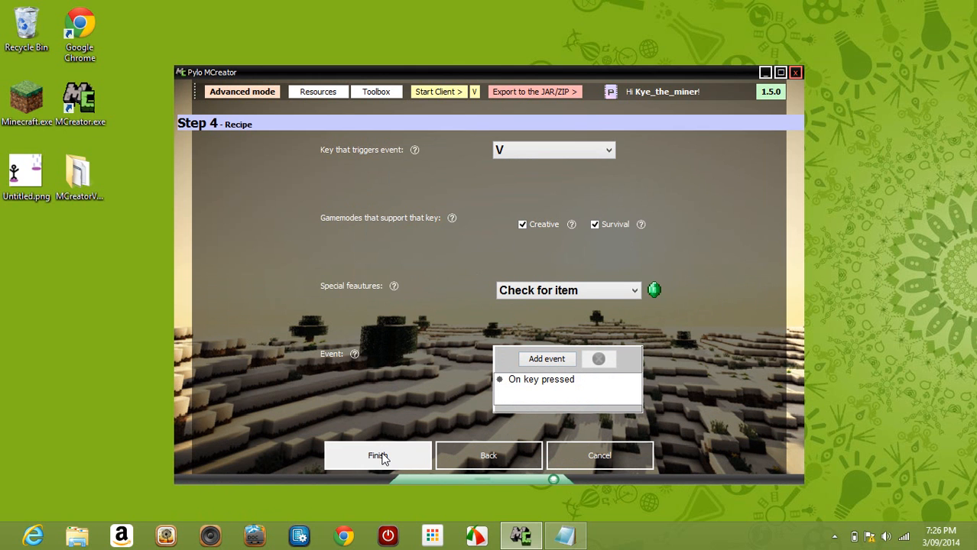
left_click(552, 358)
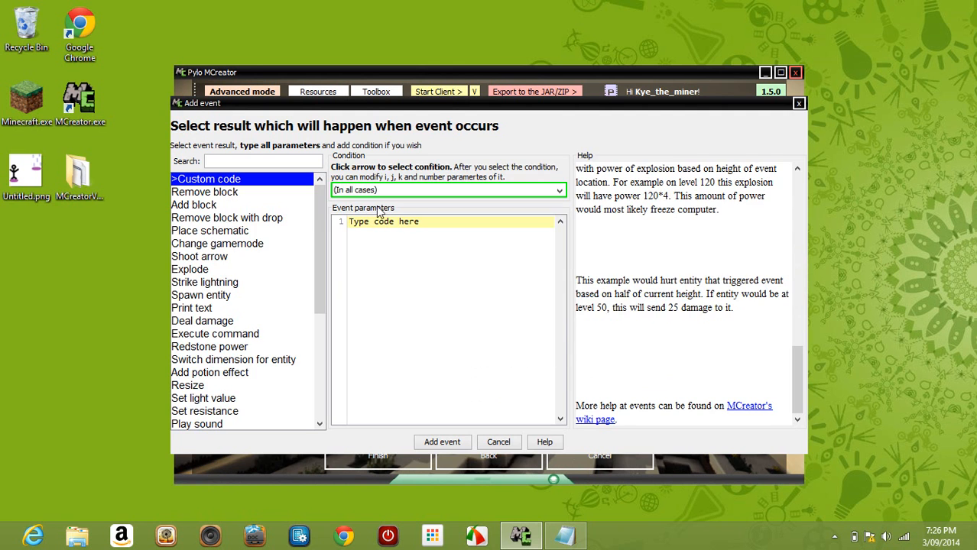
scroll(314, 367, "down", 5)
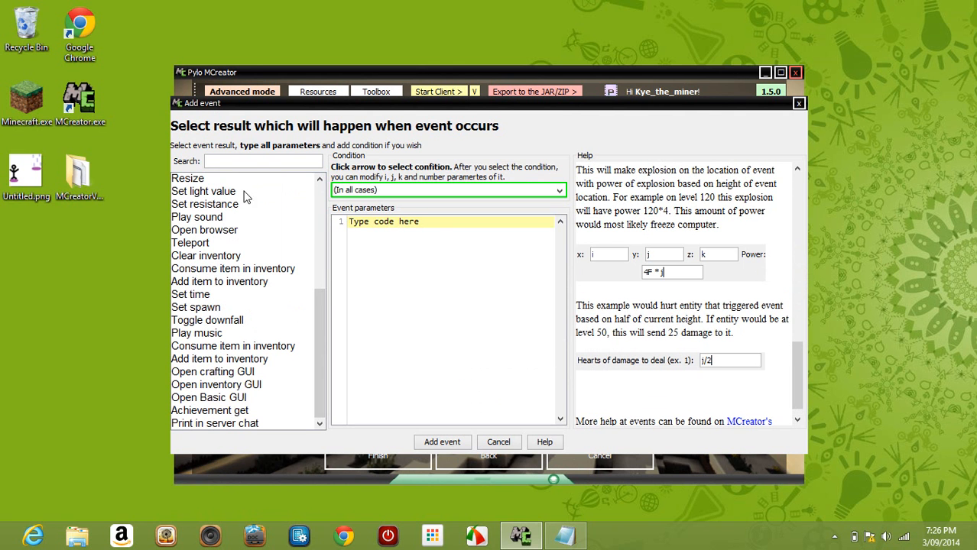
left_click(261, 398)
left_click(476, 229)
left_click(468, 239)
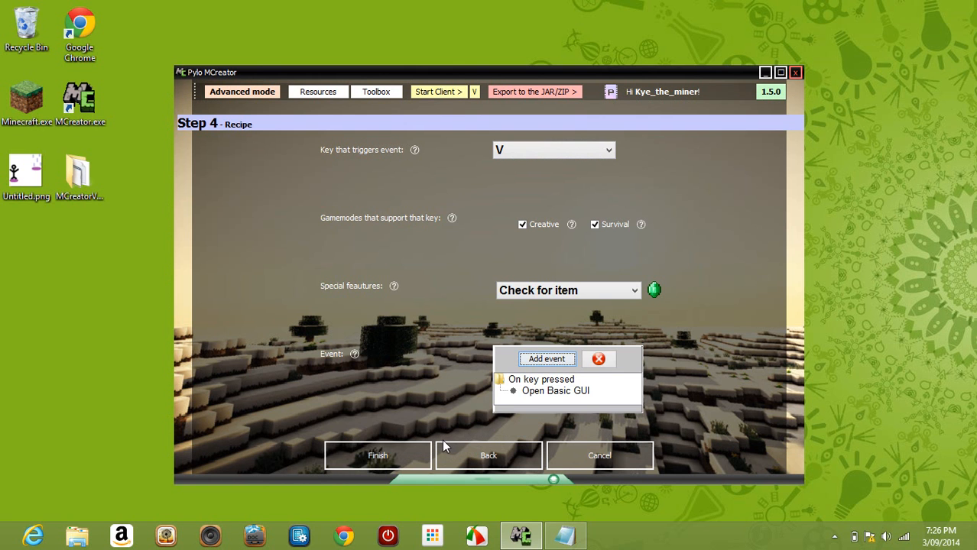
Step: Finish the key bind modification with its current recipe settings
left_click(380, 464)
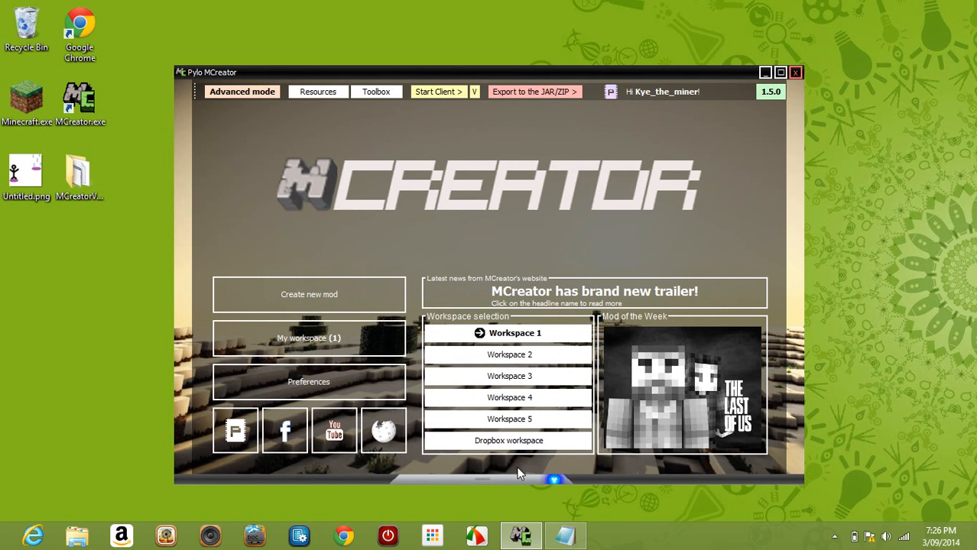
Step: Switch to Notepad and review the Intermedian, Advance, Custom and Other tutorial lists in Things to record.txt
left_click(567, 538)
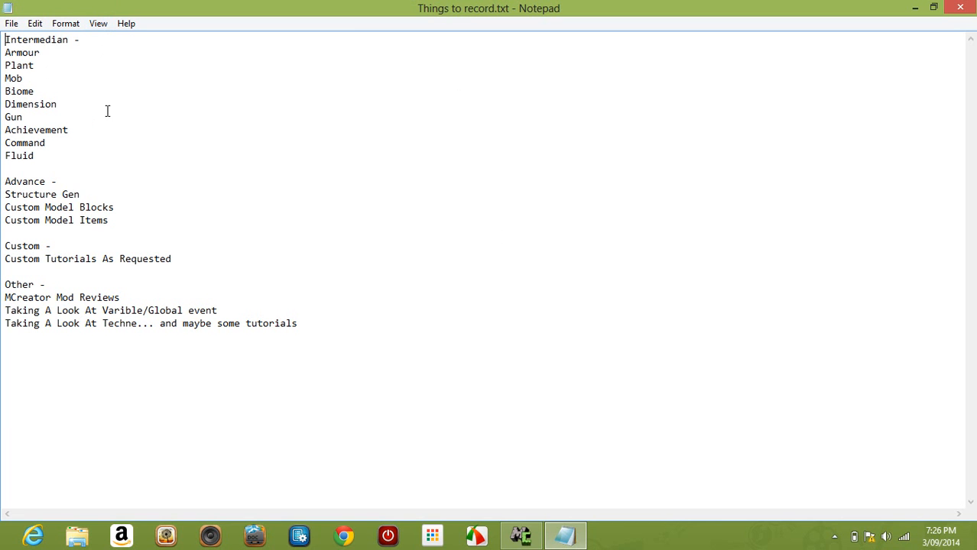
left_click_drag(3, 46, 394, 348)
left_click(392, 348)
left_click(4, 38)
key("shift+End")
left_click_drag(10, 55, 66, 163)
left_click(69, 168)
left_click_drag(6, 245, 200, 274)
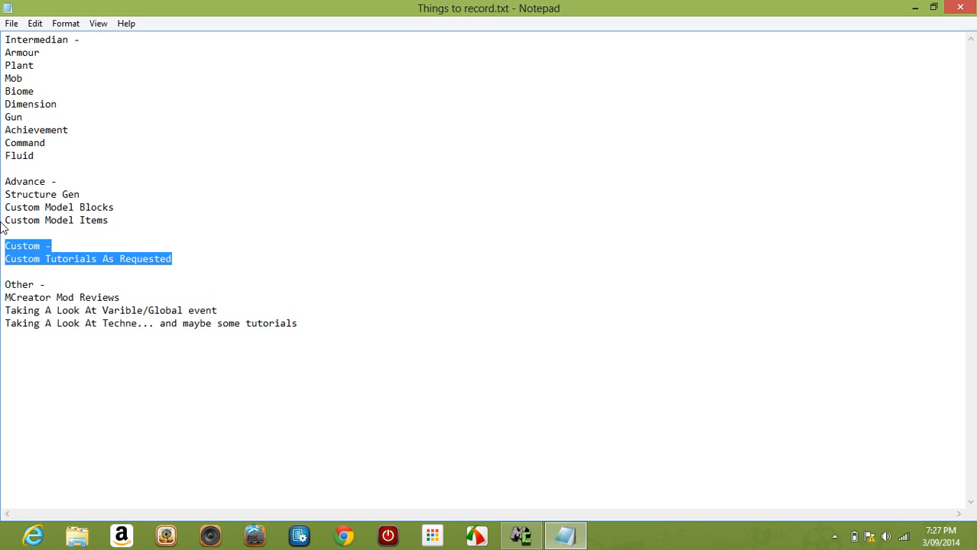
left_click(5, 294)
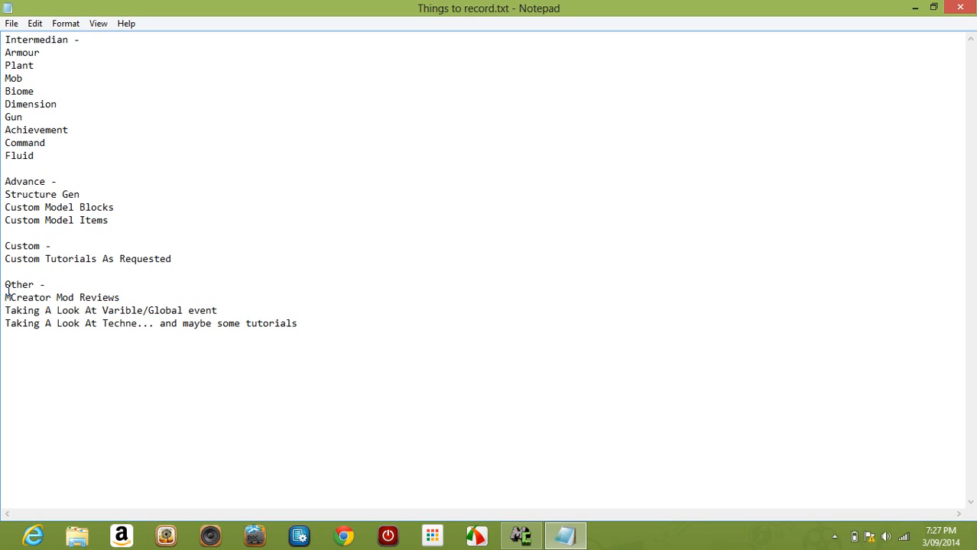
mouse_move(6, 291)
left_mouse_down()
mouse_move(308, 318)
mouse_move(11, 306)
mouse_move(5, 297)
left_mouse_up()
left_click(307, 322)
left_click(5, 297)
double_click(6, 298)
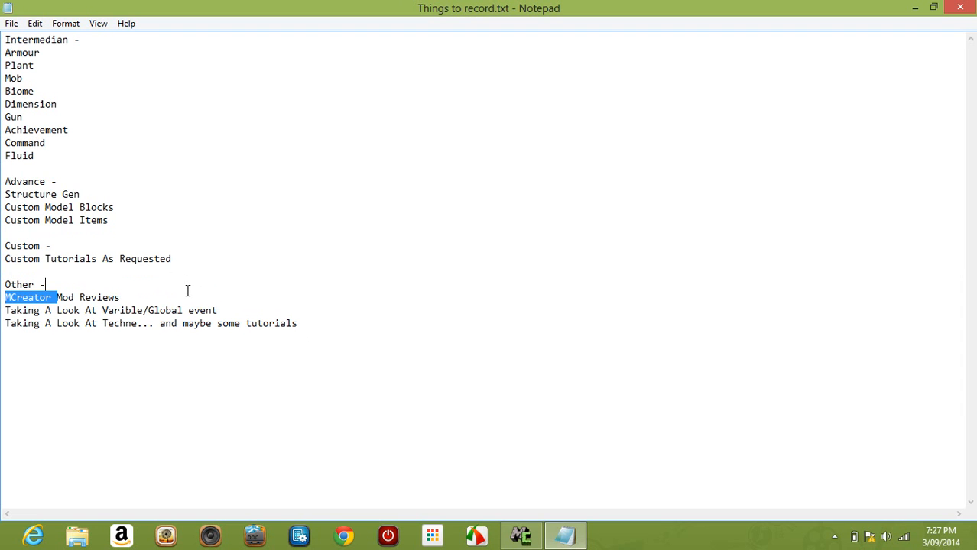
left_click_drag(188, 290, 185, 292)
left_click(185, 293)
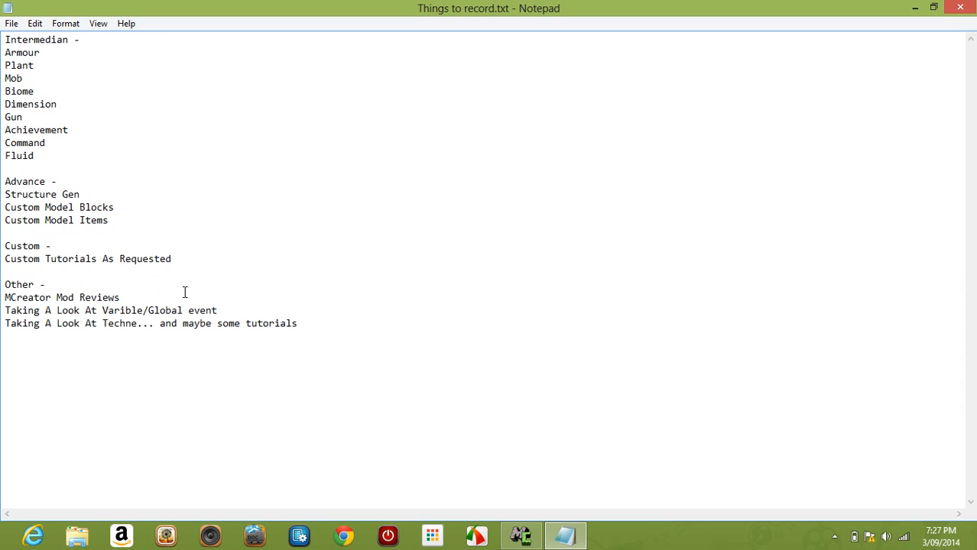
left_click(57, 53)
double_click(37, 73)
left_click(38, 67)
Step: Add a "Mobs (Custom Models)" line below Structure Gen in the Advance list
left_click(90, 195)
key("Return")
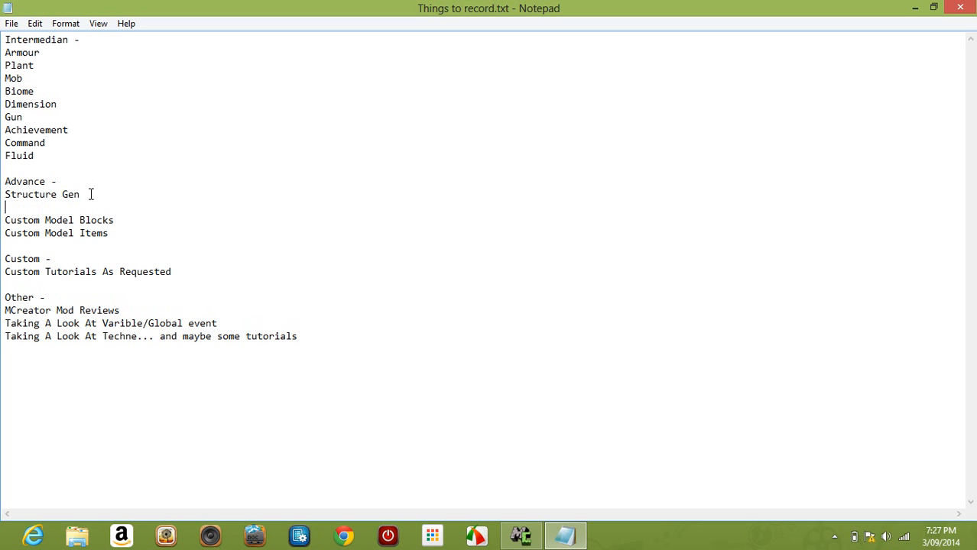
type("Mobs (Custom")
type("Models)")
key("Return")
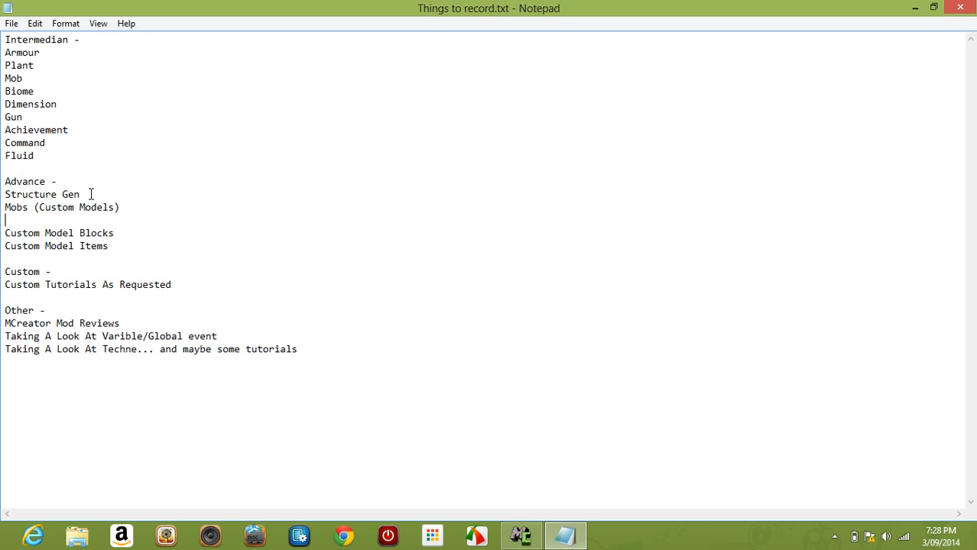
Step: Move the Fluid entry from the end of the Intermedian list to directly below Mob
left_click_drag(38, 156, 3, 155)
key("BackSpace")
key("Return")
type("Fluid")
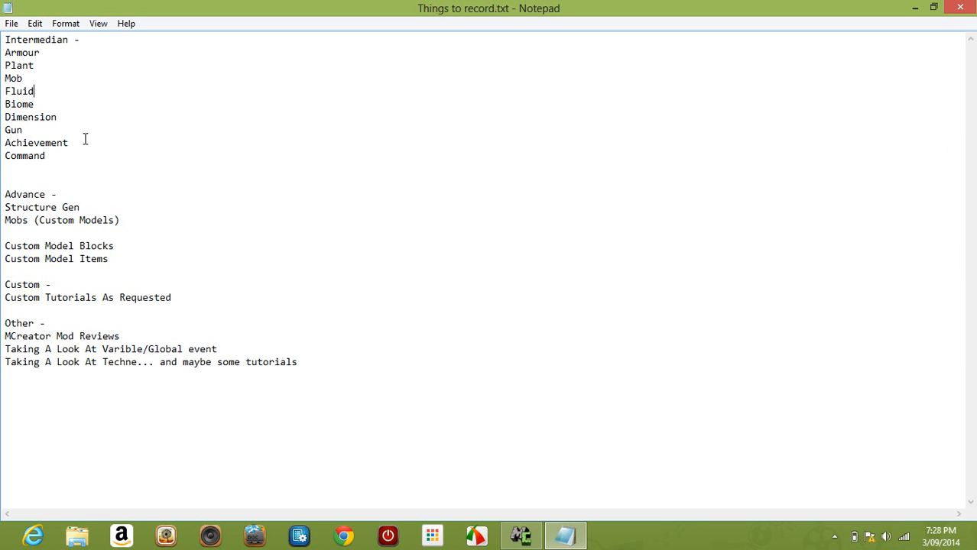
left_click_drag(82, 143, 3, 145)
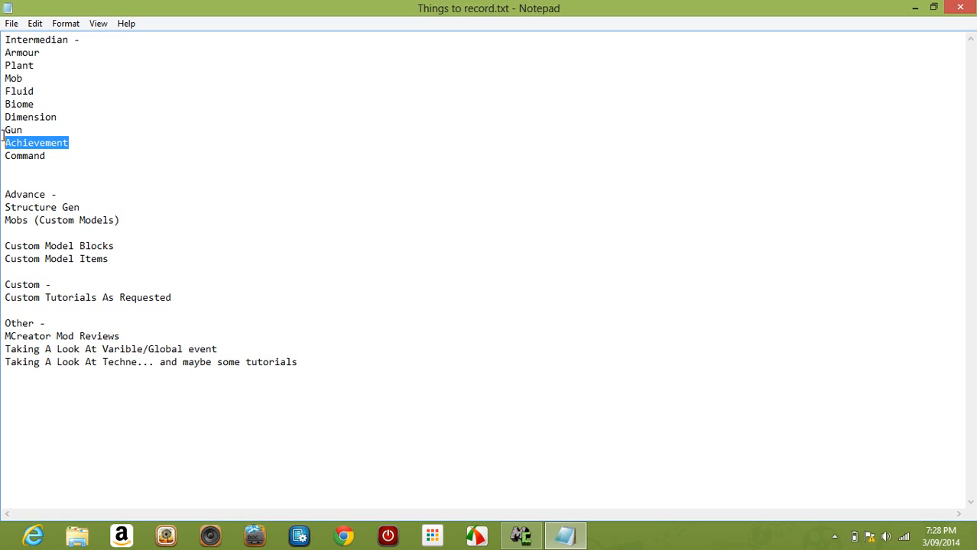
double_click(70, 152)
left_click(69, 152)
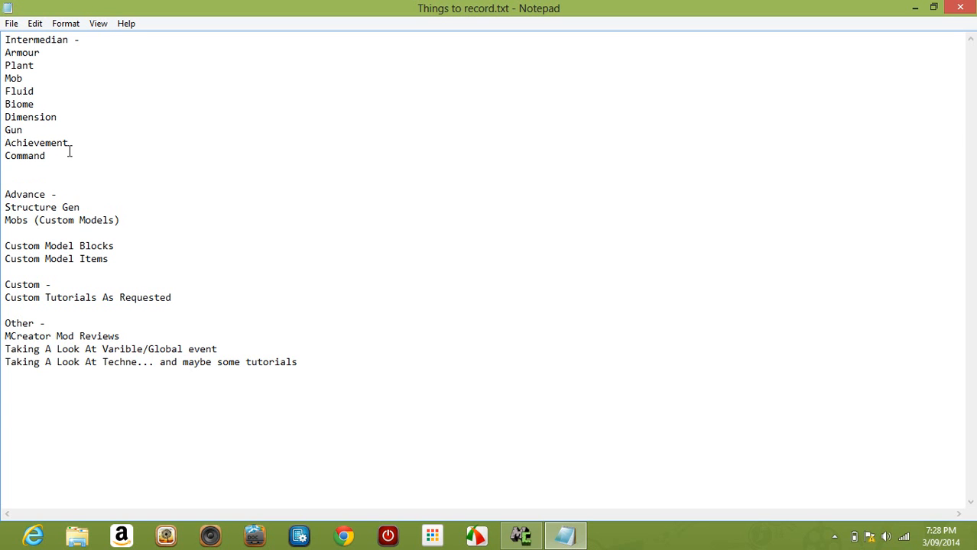
Step: Add the lines "Blocks (Custom Models)" and "Tx Blocks" below Mobs (Custom Models) in the Advance list
left_click(59, 229)
type("Blocks (Custom Modes")
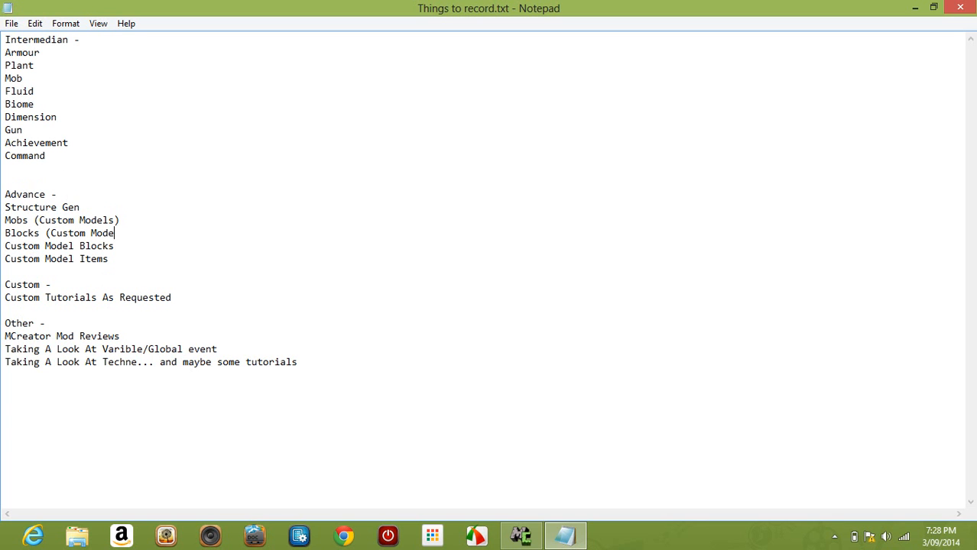
key("BackSpace")
type("ls")
key("BackSpace")
key("BackSpace")
type("ls)")
key("Return")
type("Tx Blocks")
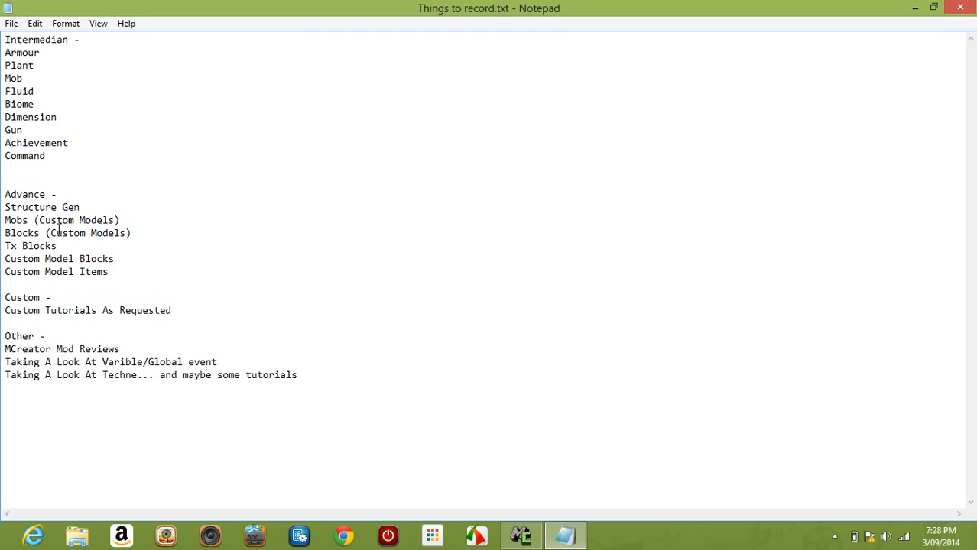
Step: Delete the "Blocks (Custom Models)" line from the Advance list and close Notepad
left_click(137, 234)
left_click(4, 233, "shift")
key("BackSpace")
key("BackSpace")
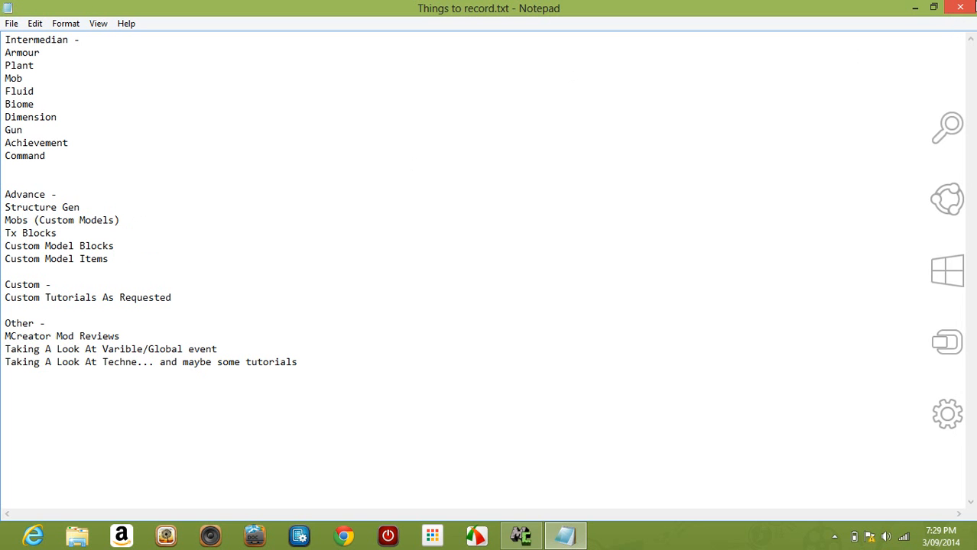
left_click(953, 8)
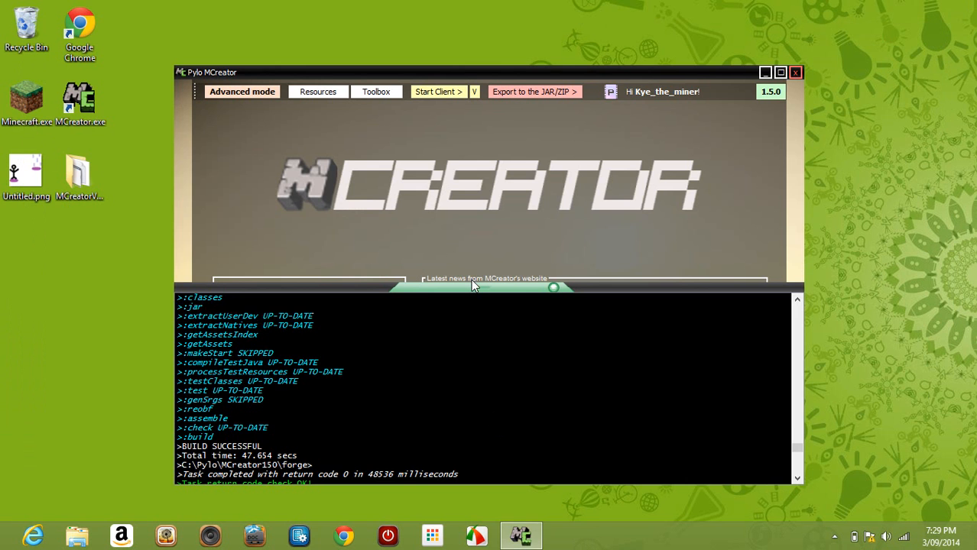
Step: Close the MCreator news page, collapse the build console and start the Minecraft client to test the mod
left_click(471, 280)
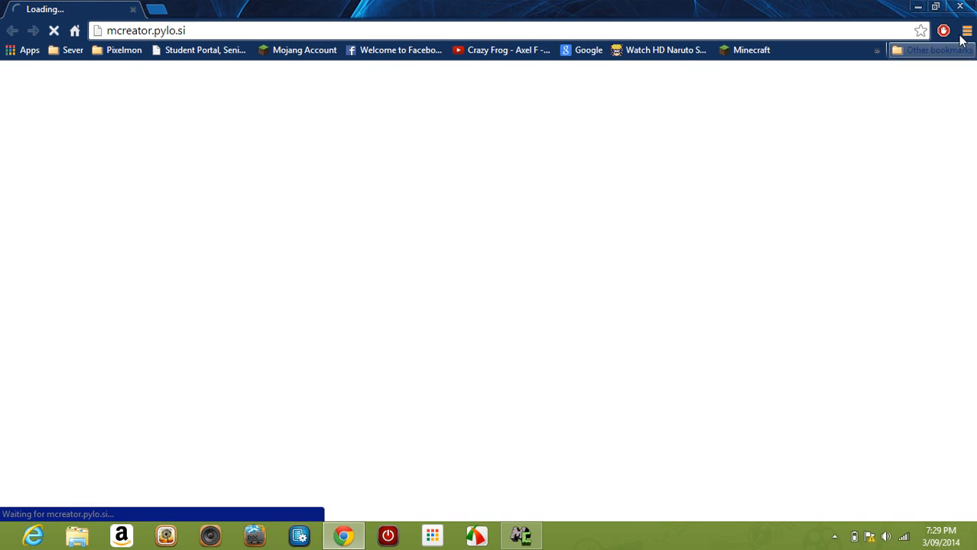
left_click(962, 6)
left_click(481, 291)
left_click(433, 95)
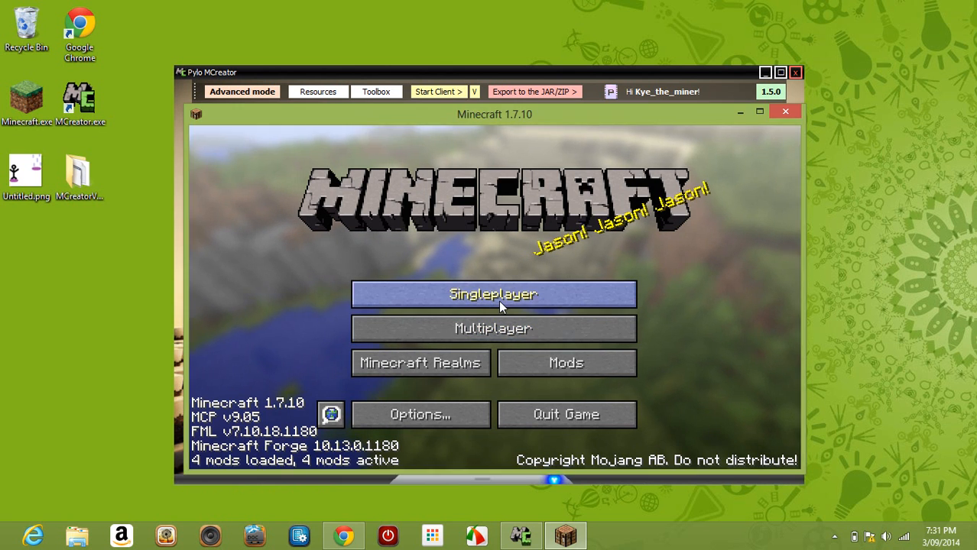
Step: Load the singleplayer world Test in the Minecraft client
left_click(498, 301)
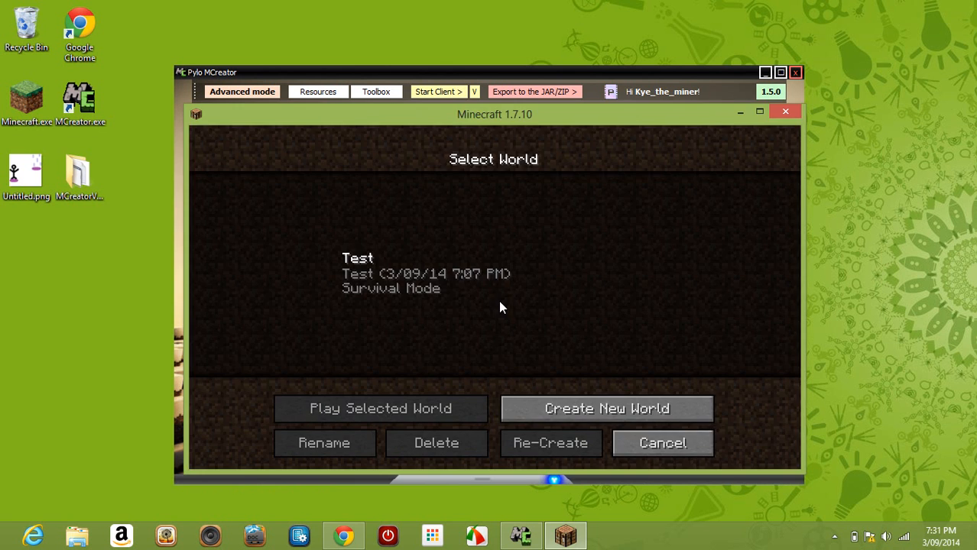
double_click(432, 281)
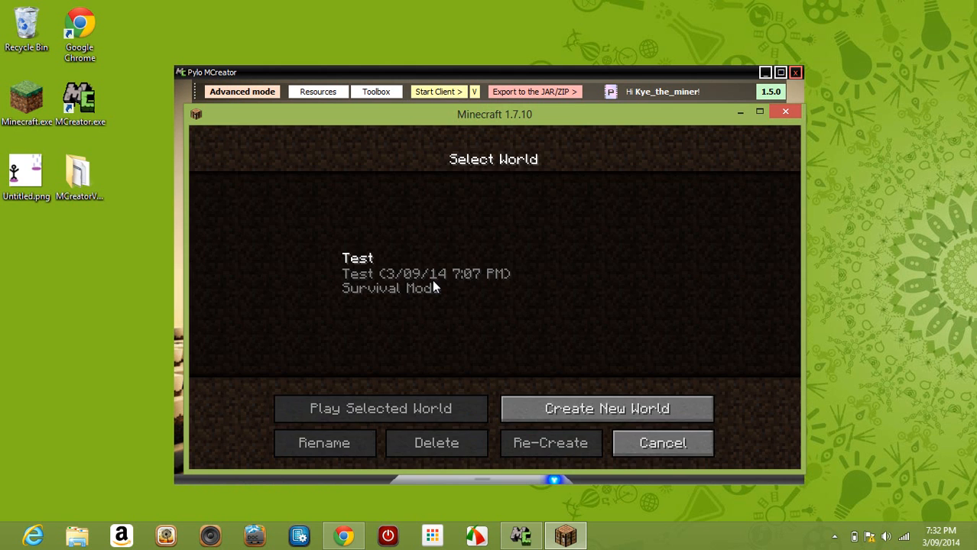
double_click(432, 280)
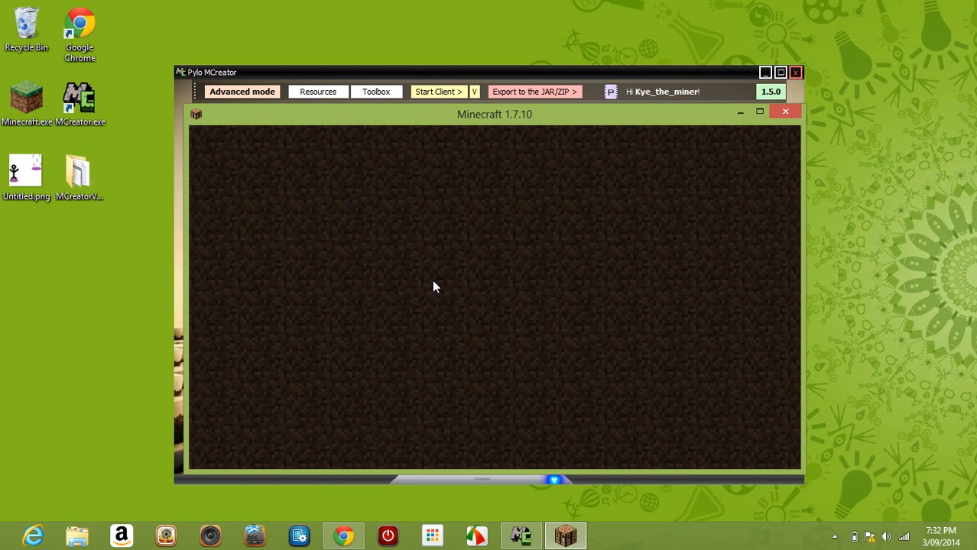
Step: Move the brown block and single emerald into the main inventory and the 64 emeralds to the second hotbar slot
key("e")
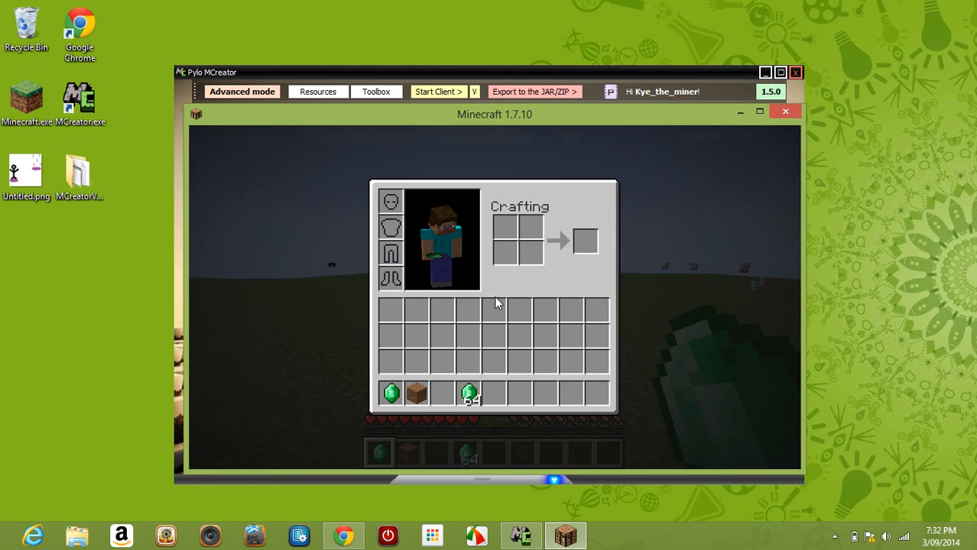
left_click(416, 394, "shift")
left_click(391, 393, "shift")
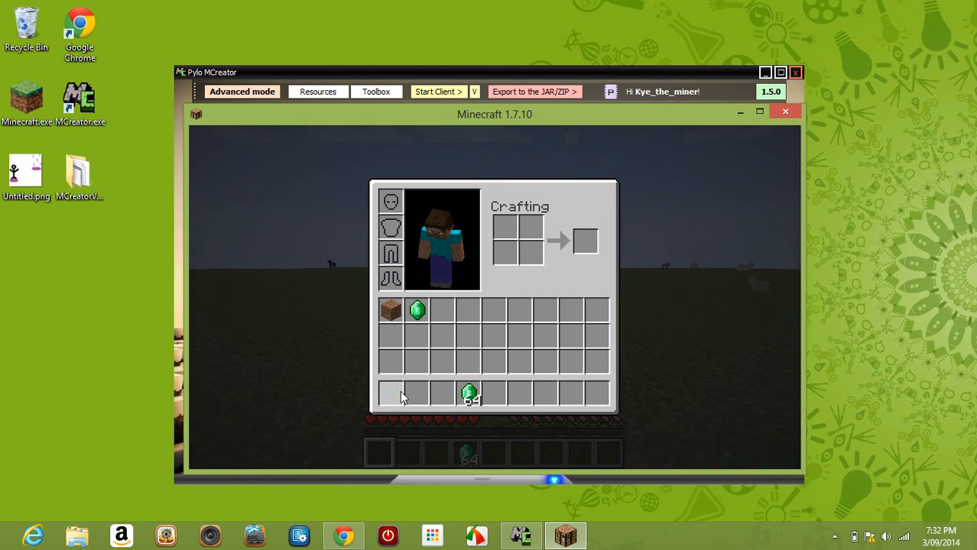
left_click(407, 396)
key("e")
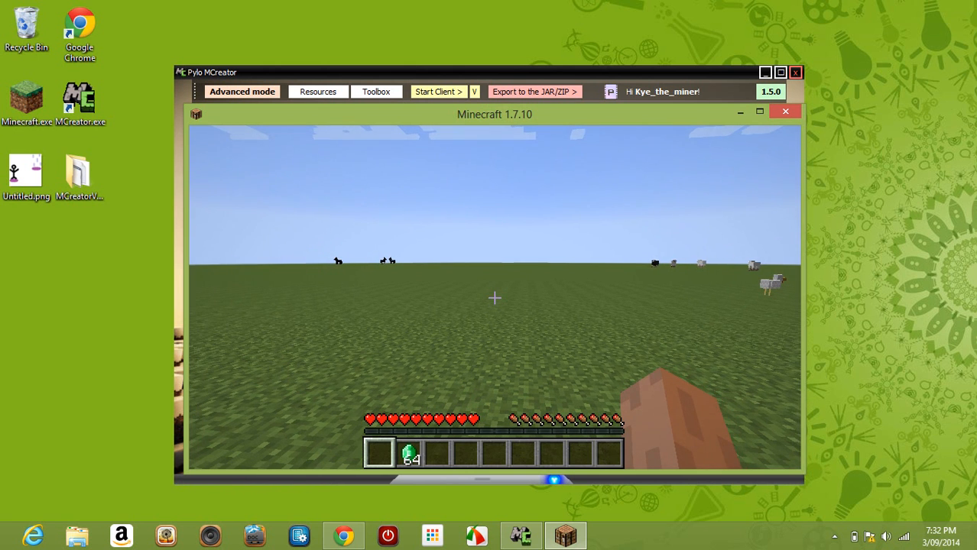
Step: Maximize the game window and rebind key.tut_inventory.desc to M in the game's Controls options
key("Escape")
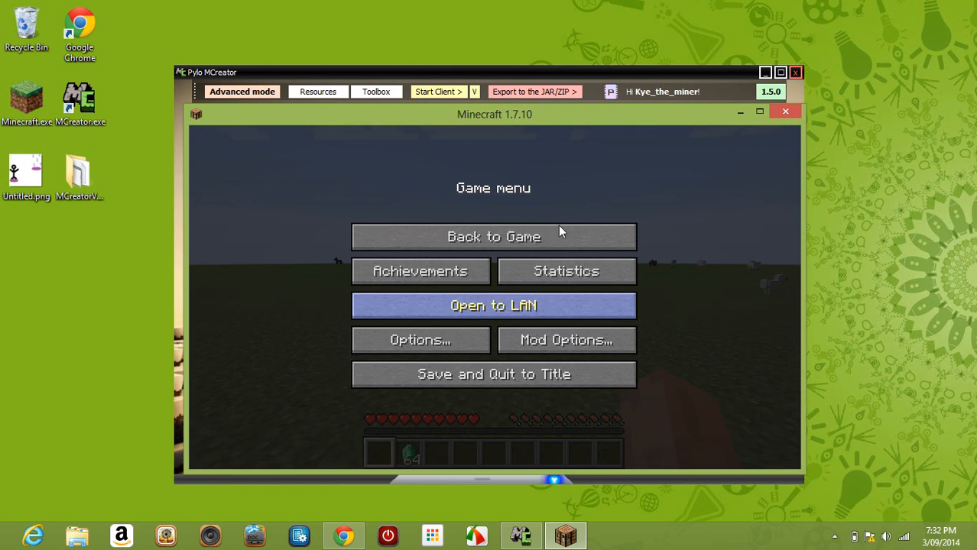
left_click(759, 114)
left_click(415, 281)
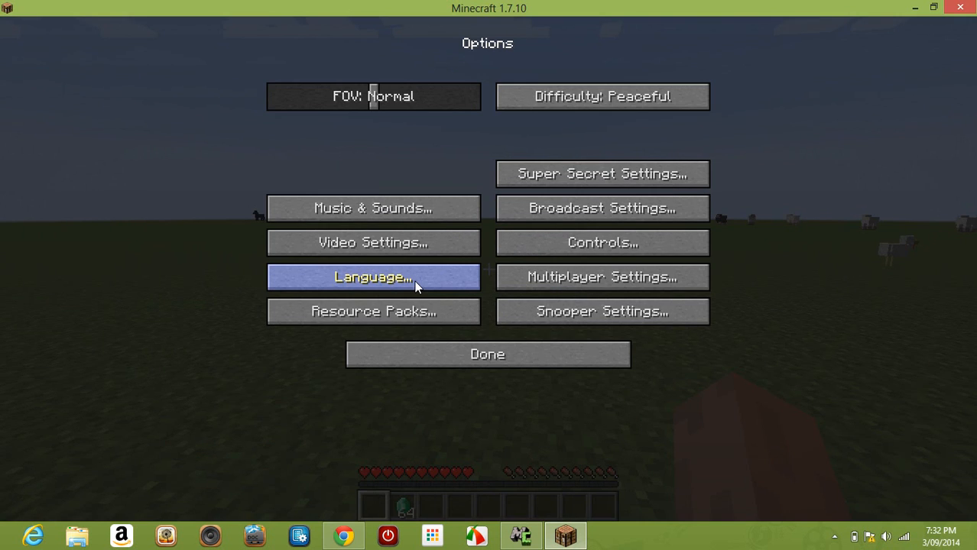
left_click(414, 281)
left_click(546, 476)
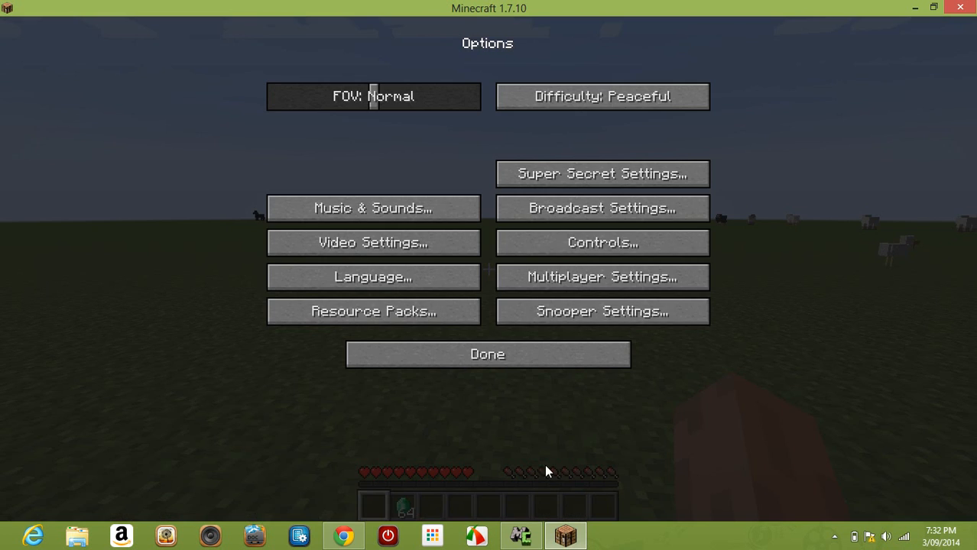
left_click(598, 241)
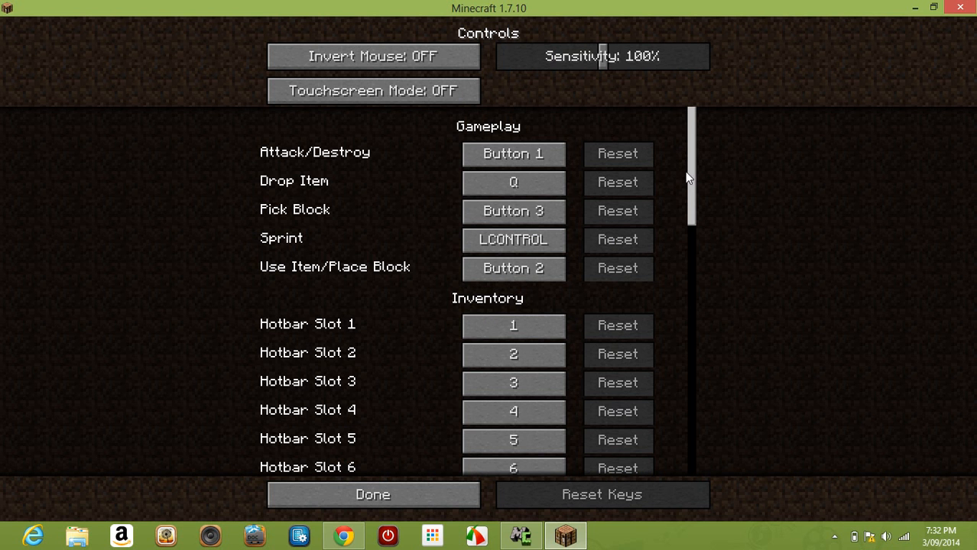
left_click_drag(691, 156, 737, 436)
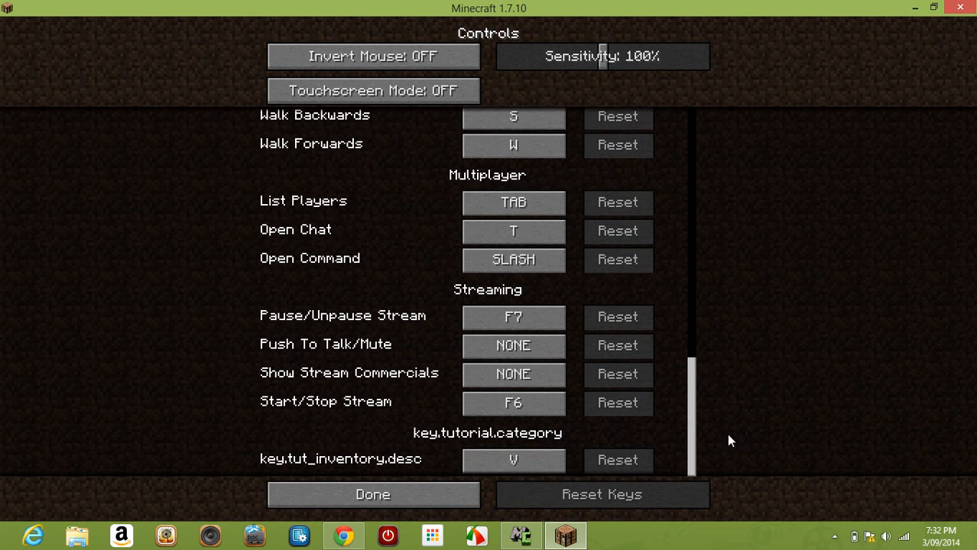
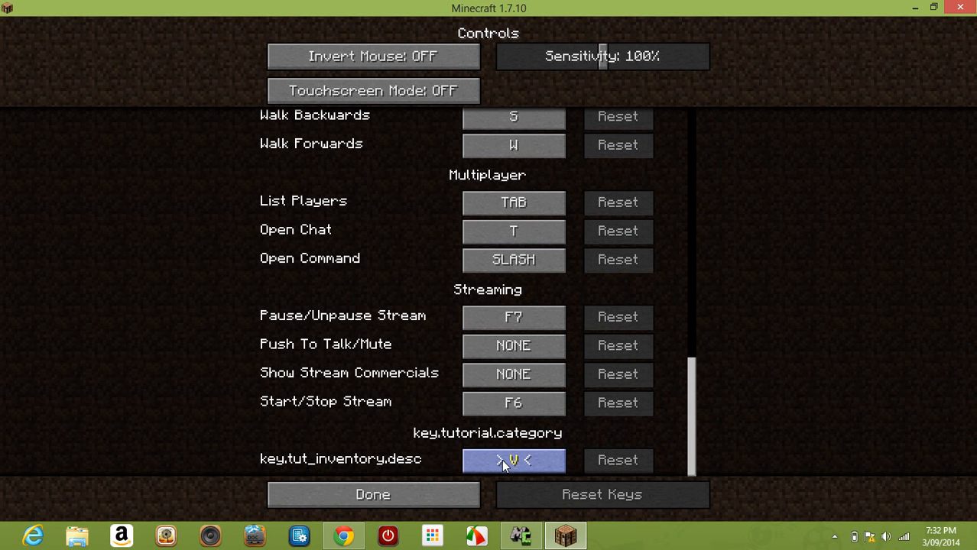
key("m")
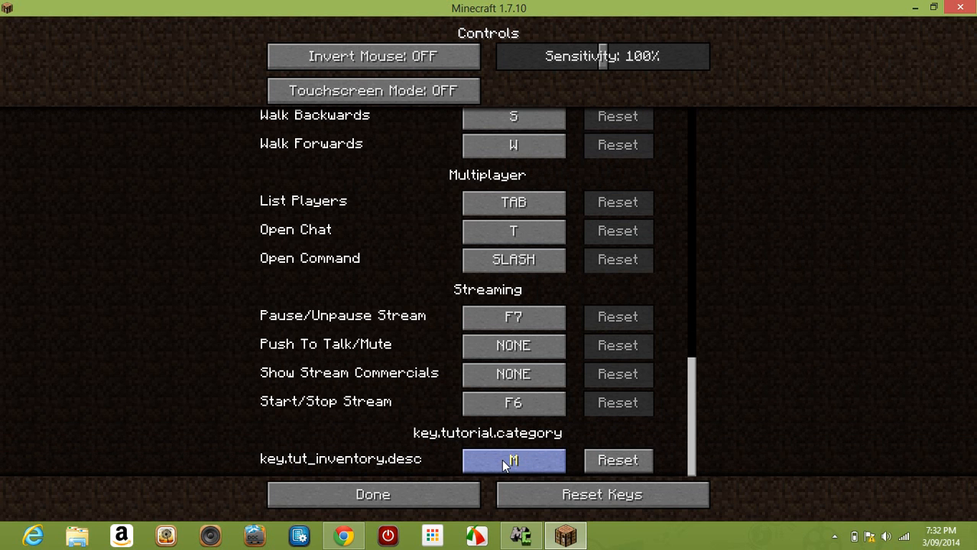
left_click(448, 495)
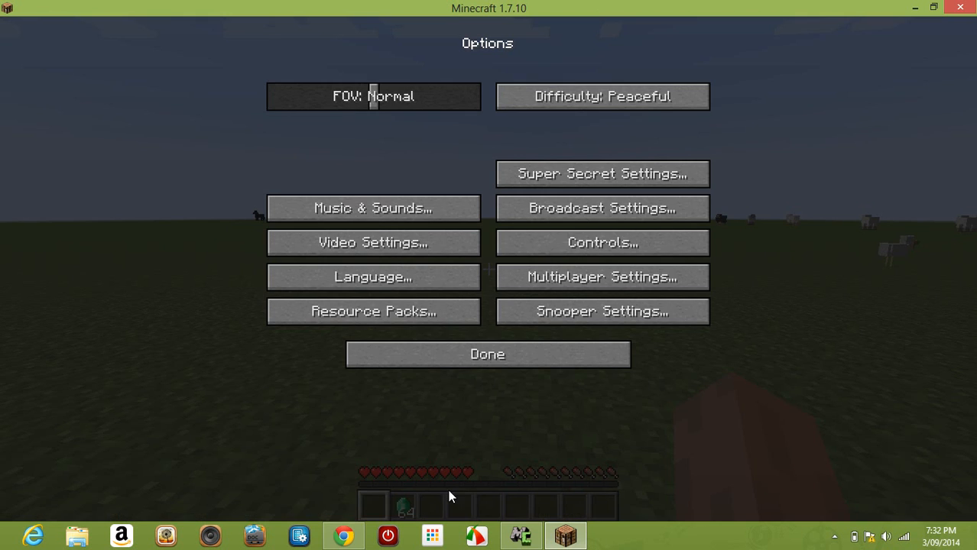
Step: Return to the game and open the Teleport GUI with its rebound key, M
left_click(538, 364)
left_click(496, 162)
key("m")
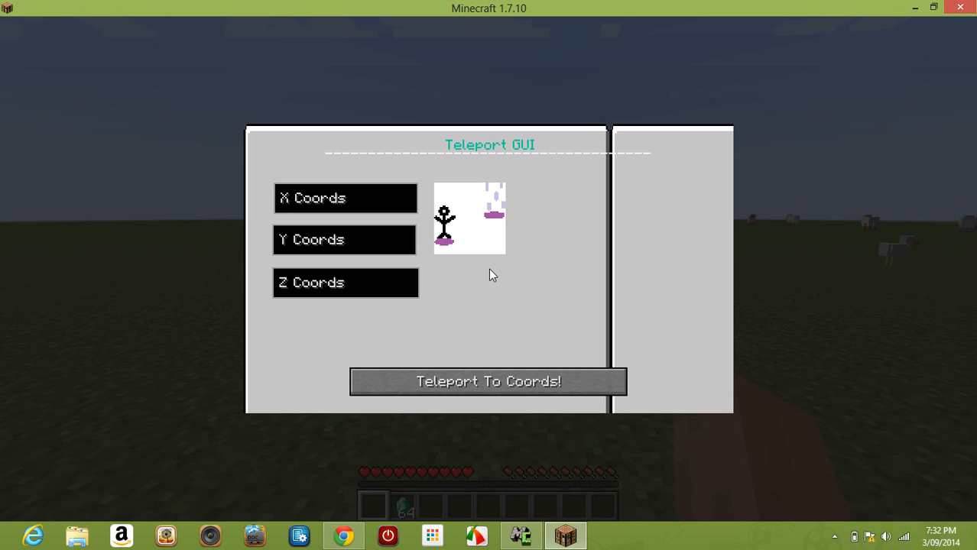
Step: Replace the X Coords placeholder text in the Teleport GUI with 0
left_click(385, 202)
key("BackSpace")
key("BackSpace")
key("BackSpace")
key("BackSpace")
key("BackSpace")
key("BackSpace")
key("BackSpace")
key("BackSpace")
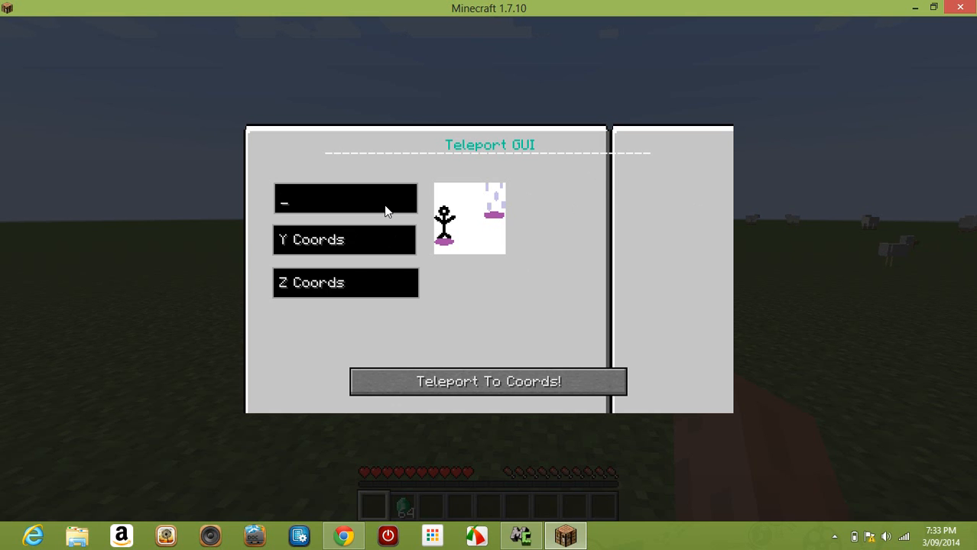
type("0")
Step: Replace the Y Coords placeholder text with 0
left_click(378, 239)
key("BackSpace")
key("BackSpace")
key("BackSpace")
key("BackSpace")
key("BackSpace")
key("BackSpace")
key("BackSpace")
key("BackSpace")
type("0")
Step: Replace the Z Coords placeholder text with 0 and teleport to the entered coordinates
left_click(380, 290)
key("BackSpace")
key("BackSpace")
key("BackSpace")
key("BackSpace")
key("BackSpace")
key("BackSpace")
key("BackSpace")
key("BackSpace")
type("0")
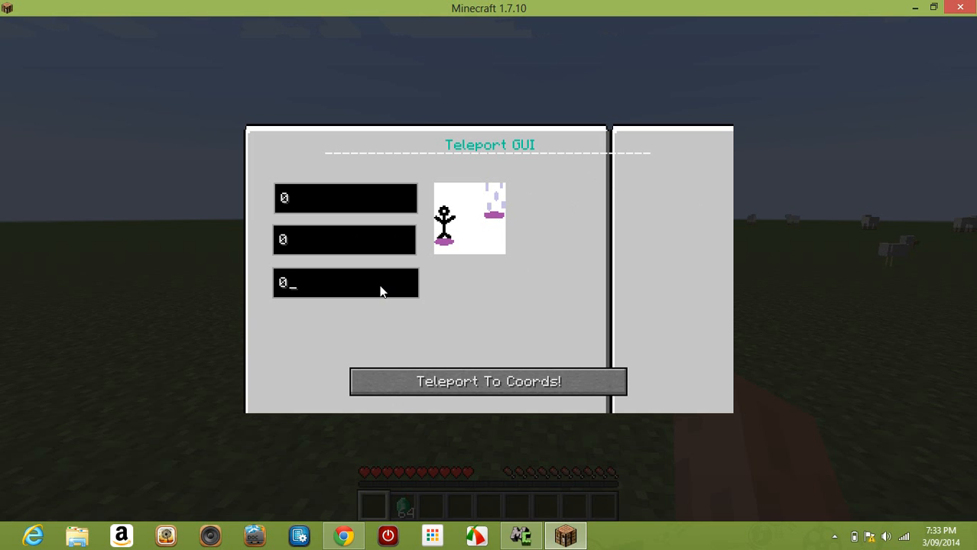
left_click(425, 380)
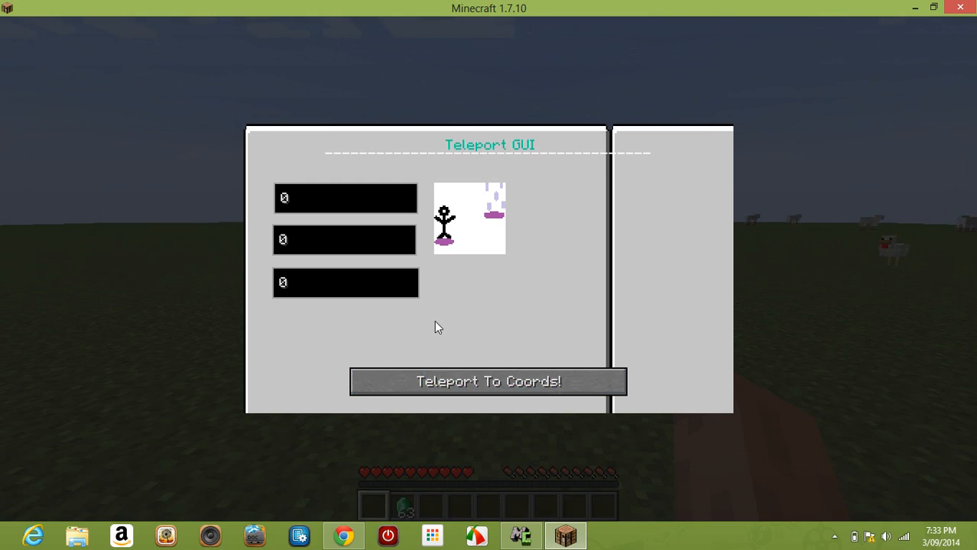
Step: Close the Teleport GUI, show the debug overlay with the player coordinates and walk past the nearby hole
key("Escape")
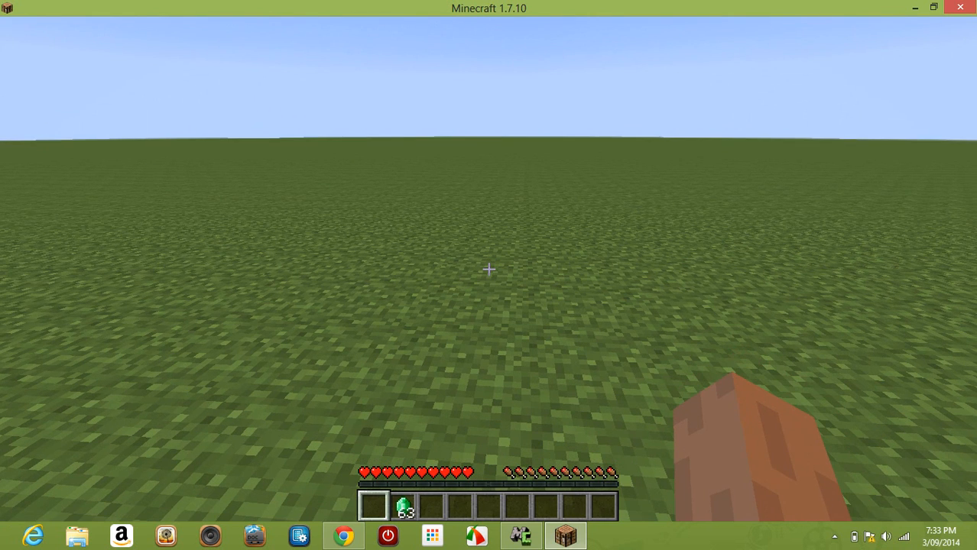
key("F3")
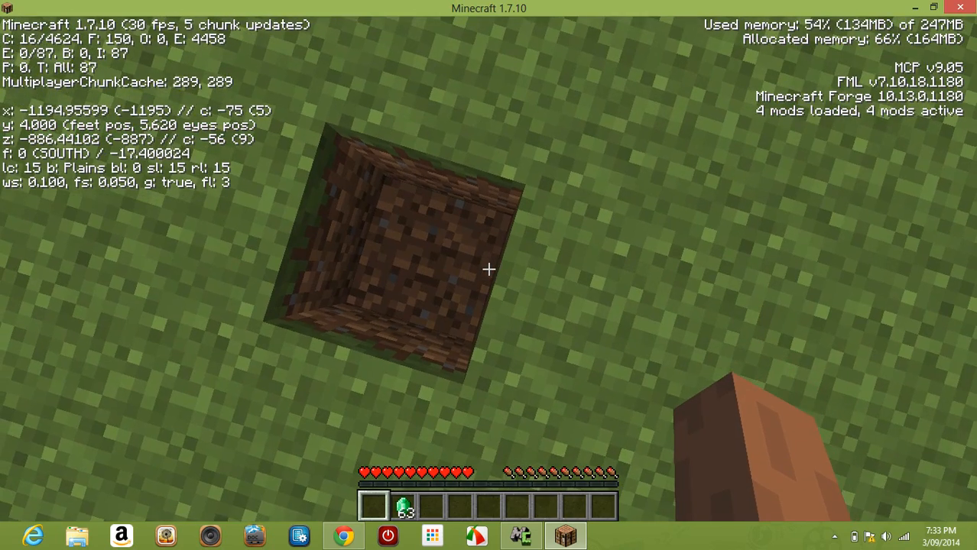
key("a")
key("w")
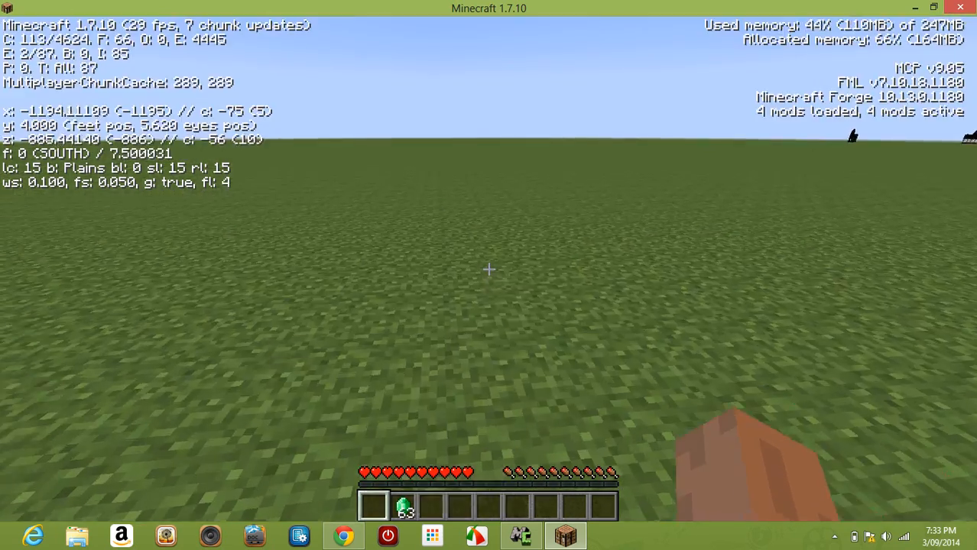
Step: Reopen the Teleport GUI and replace the X Coords placeholder text with 0
key("g")
left_click(373, 202)
key("BackSpace")
key("BackSpace")
key("BackSpace")
key("BackSpace")
key("BackSpace")
key("BackSpace")
key("BackSpace")
key("BackSpace")
type("0")
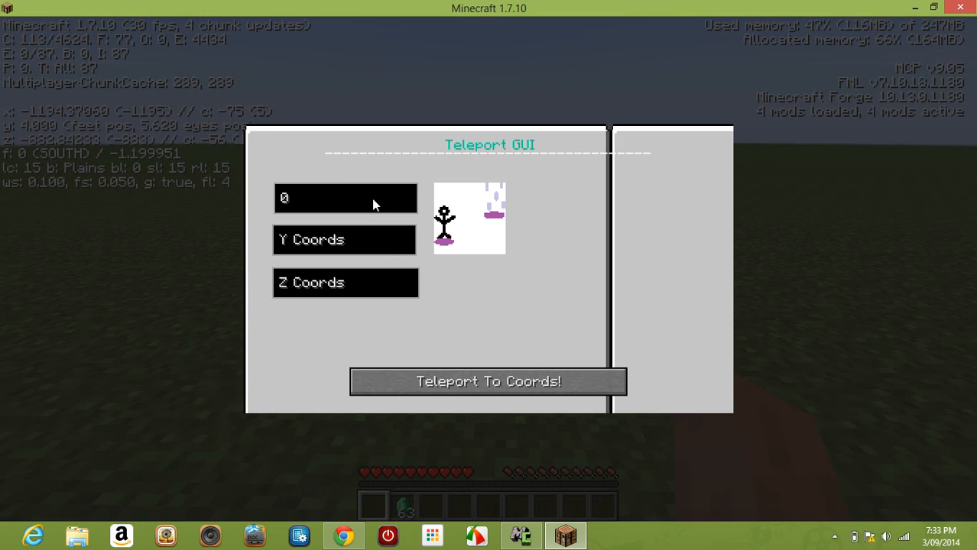
Step: Replace the Y Coords placeholder text in the Teleport GUI with 0
left_click(386, 238)
key("BackSpace")
key("BackSpace")
key("BackSpace")
key("BackSpace")
key("BackSpace")
key("BackSpace")
key("BackSpace")
key("BackSpace")
type("0")
Step: Replace the Z Coords placeholder text in the Teleport GUI with 0
left_click(396, 281)
key("BackSpace")
key("BackSpace")
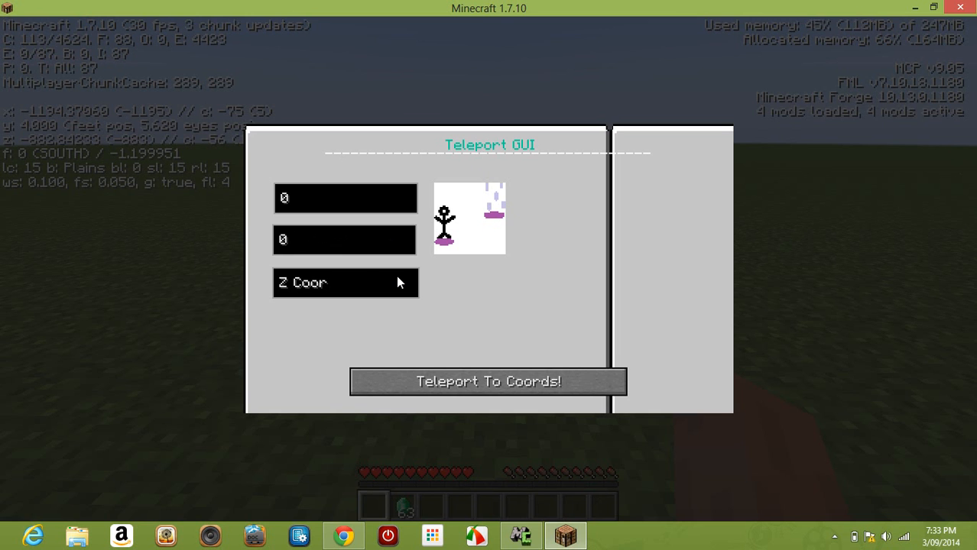
key("BackSpace")
key("BackSpace")
key("BackSpace")
key("BackSpace")
key("BackSpace")
key("BackSpace")
type("0")
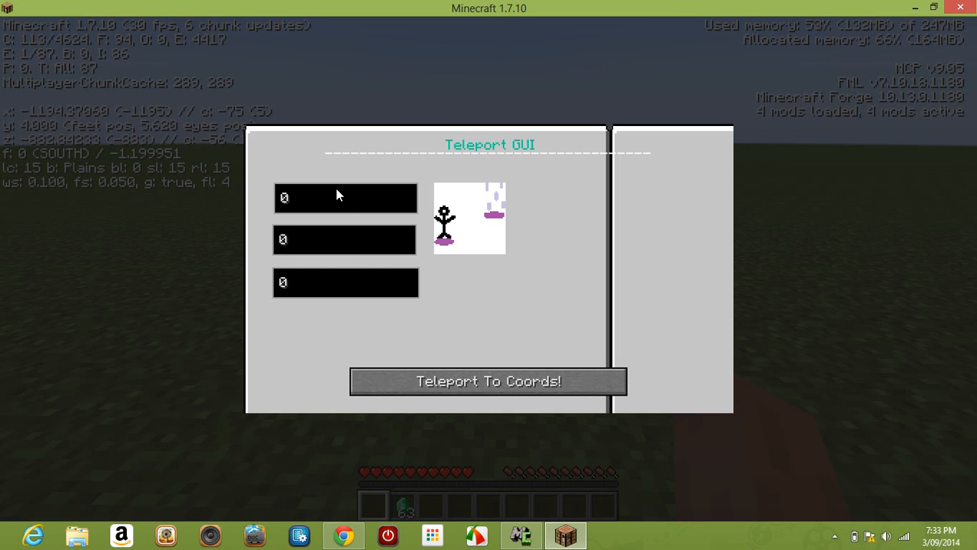
Step: Change the X coordinate to -1190 and the Y coordinate to 8
left_click(337, 196)
key("BackSpace")
type("-11")
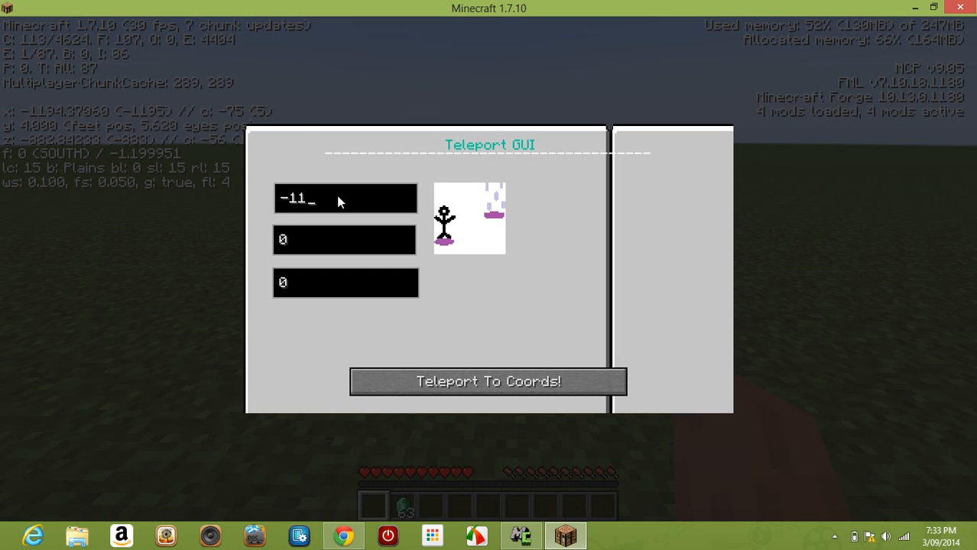
type("90")
left_click(361, 227)
key("BackSpace")
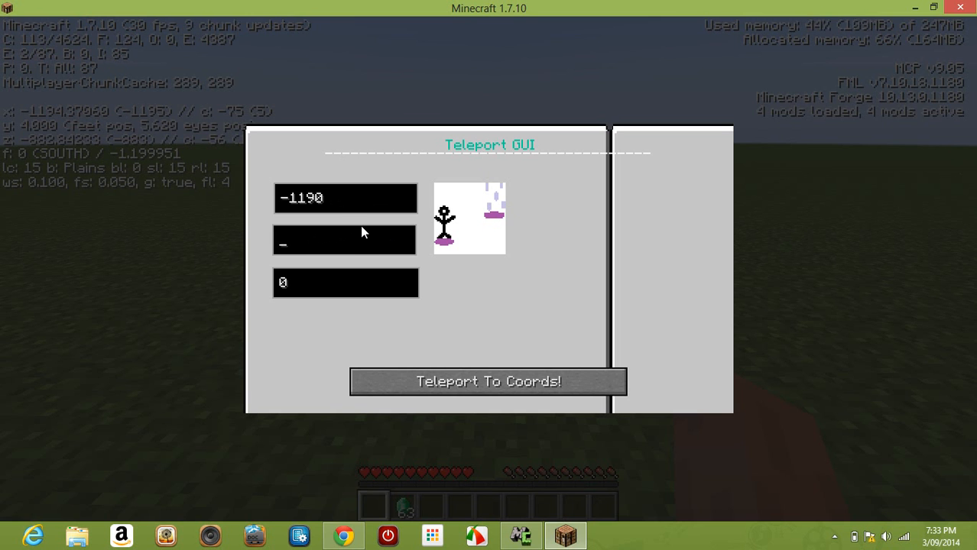
type("8")
Step: Change the Z coordinate to -890, teleport to the entered coordinates and close the Teleport GUI
left_click(368, 294)
key("BackSpace")
type("-890")
left_click(451, 382)
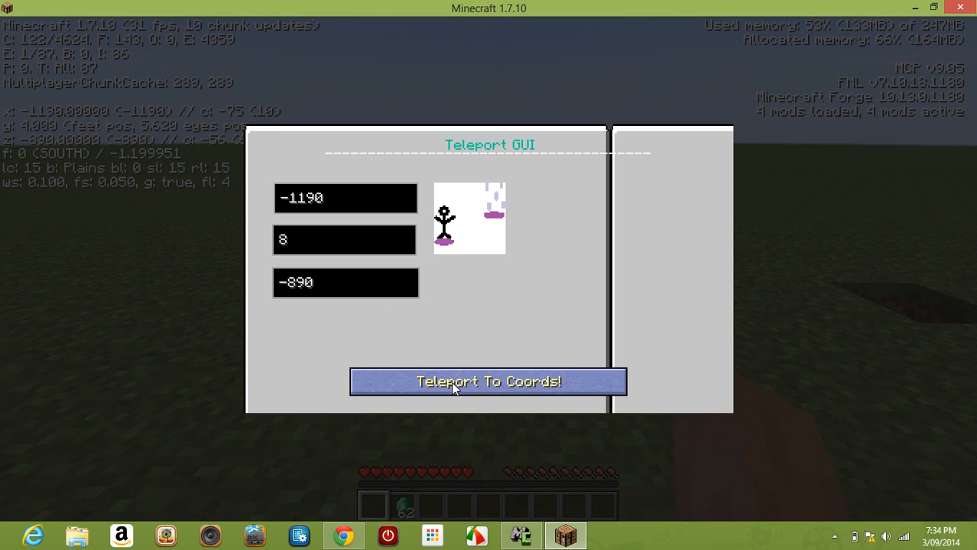
key("Escape")
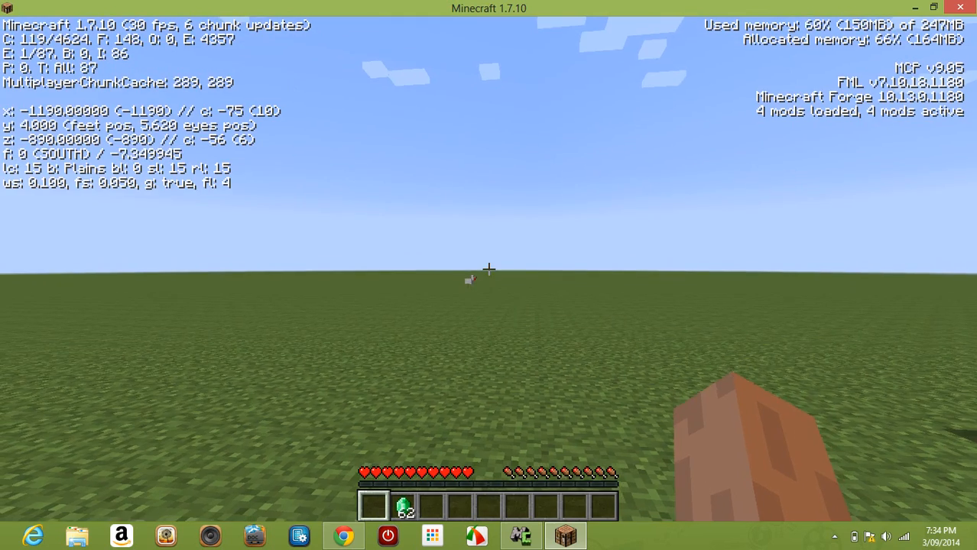
Step: Walk and jump around the arrival point with the debug coordinates shown, and hide the debug overlay
key("a")
key("space")
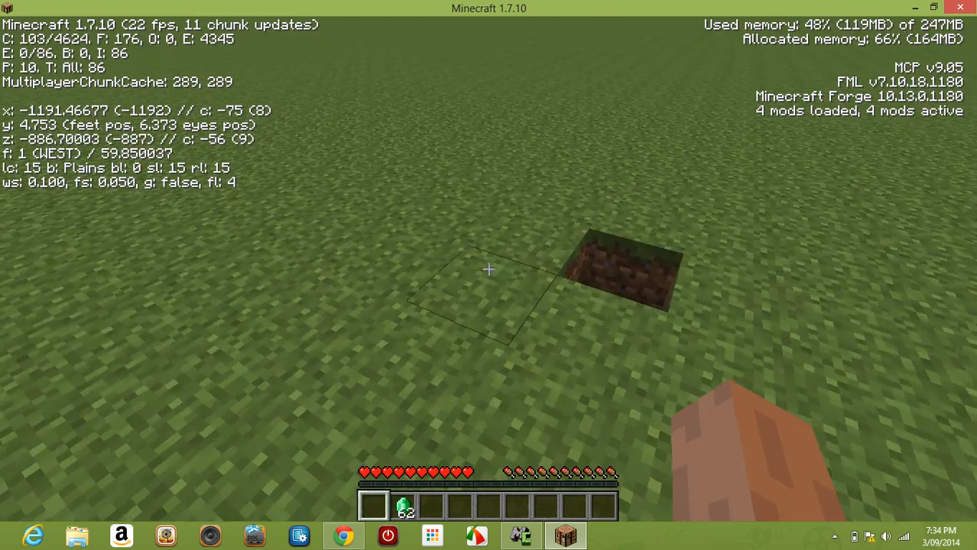
key("w")
key("space")
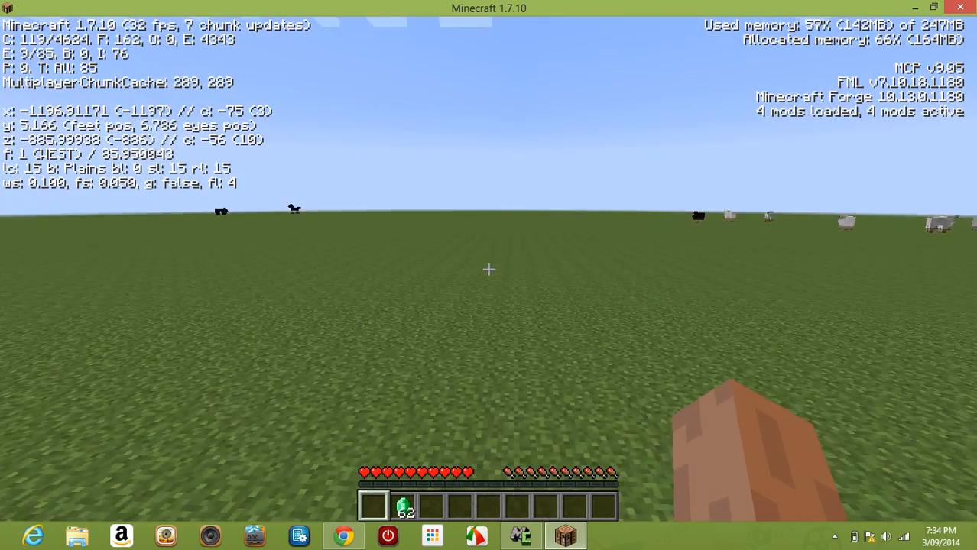
key("w")
key("space")
key("w")
key("space")
key("w")
key("space")
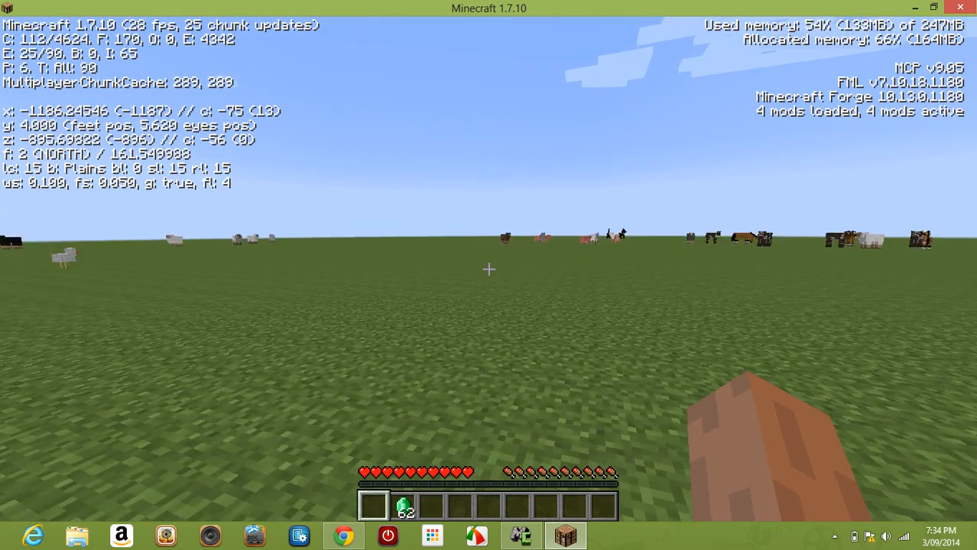
key("w")
key("F3")
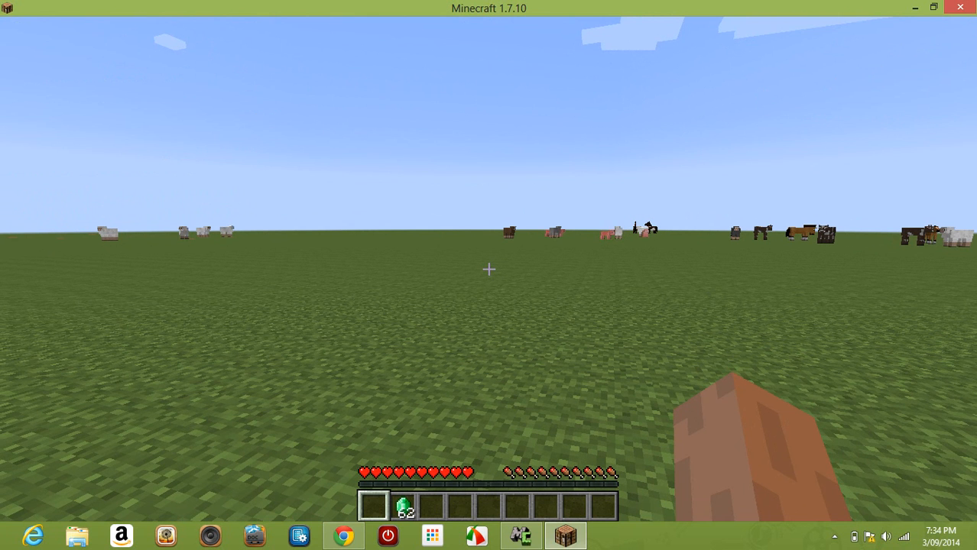
Step: Merge the loose emerald into the hotbar stack and move the dirt block from the inventory to the hotbar
key("e")
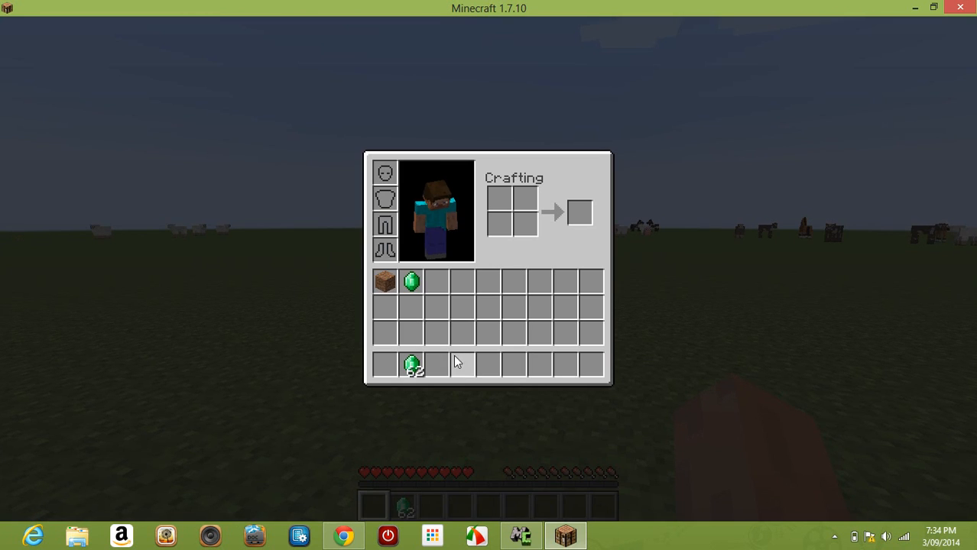
left_click(410, 283, "shift")
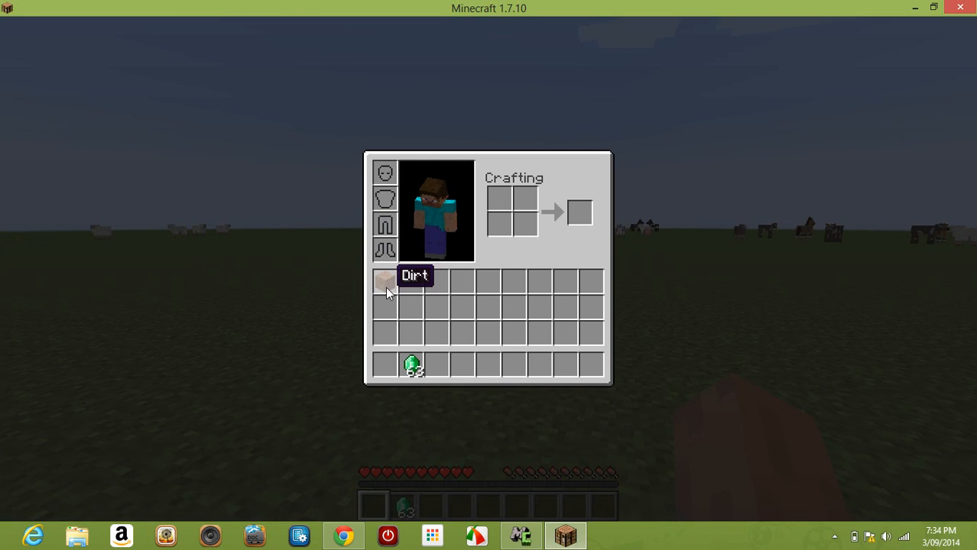
left_click(385, 286, "shift")
key("e")
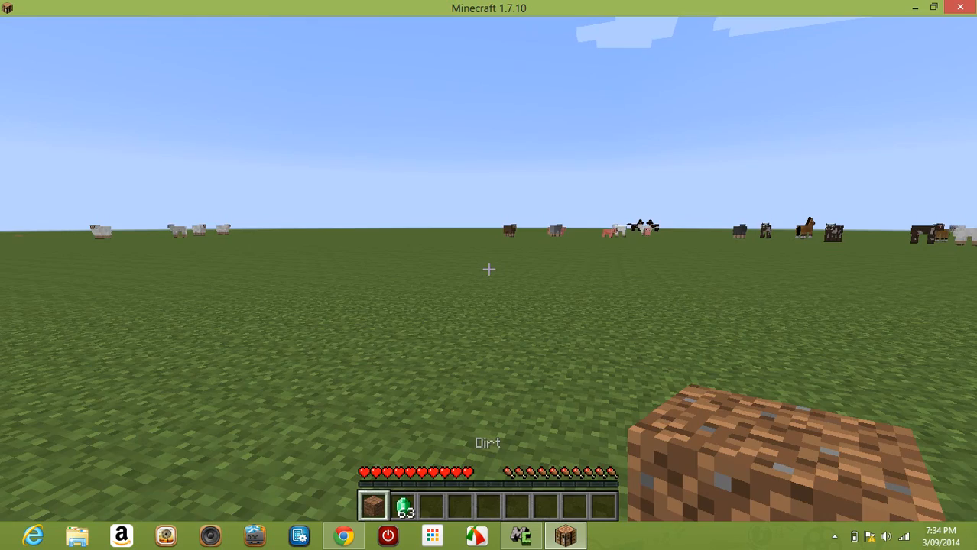
Step: Walk back to the hole in the grass and place the dirt block in it
key("w")
key("w")
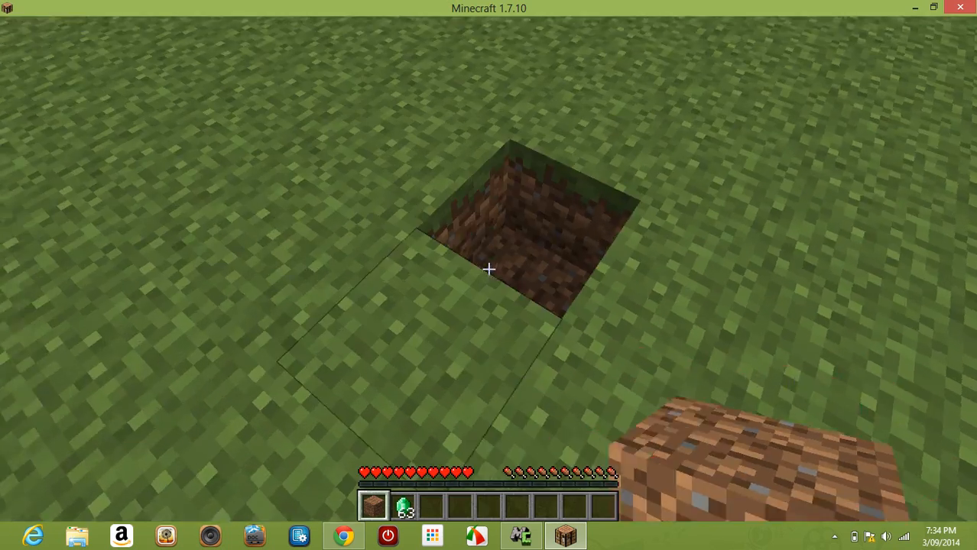
right_click(489, 270)
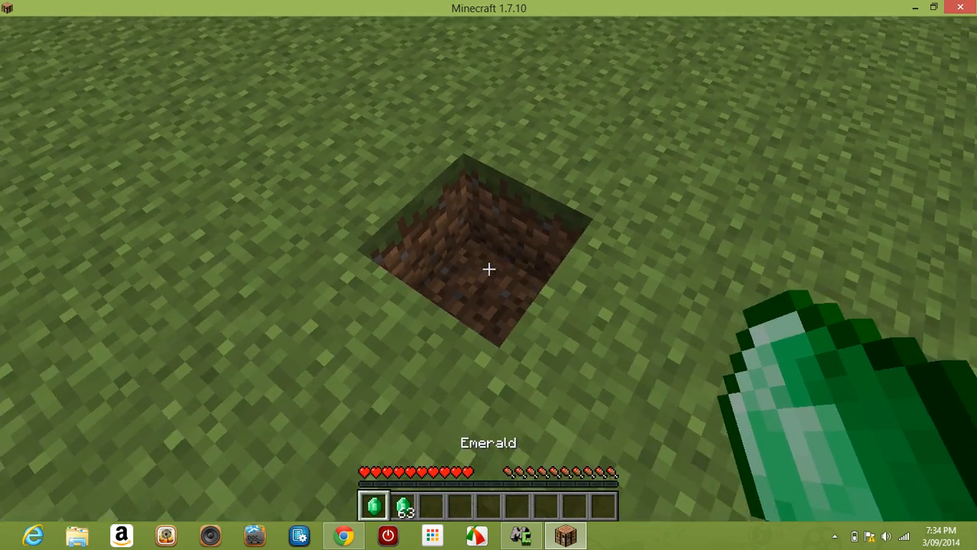
Step: Merge the single emerald from the first hotbar slot into the main emerald stack through the inventory
key("e")
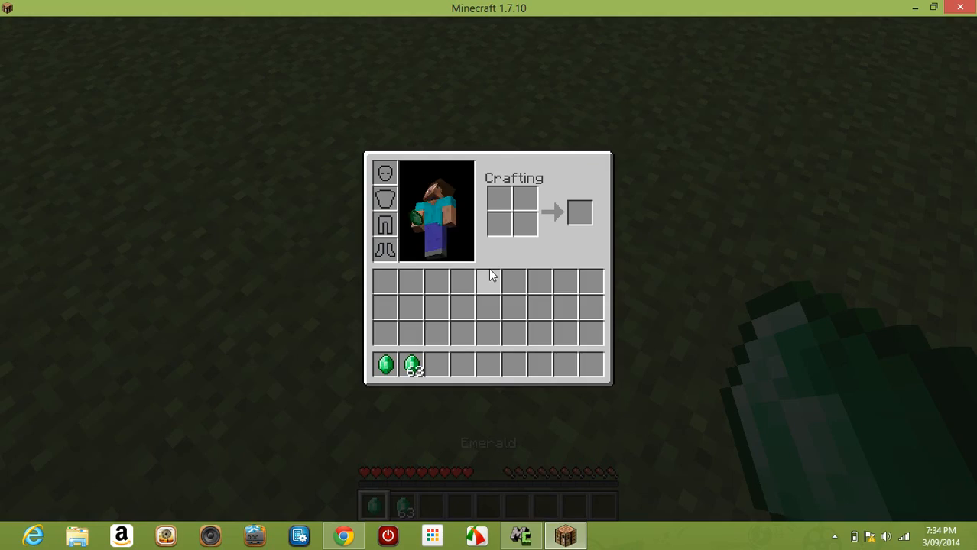
left_click(385, 365, "shift")
left_click(386, 282, "shift")
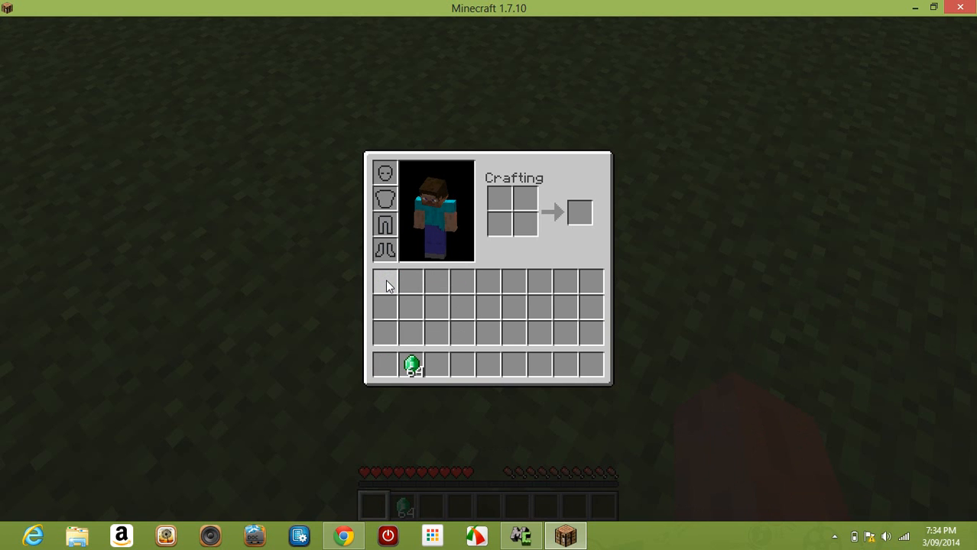
key("e")
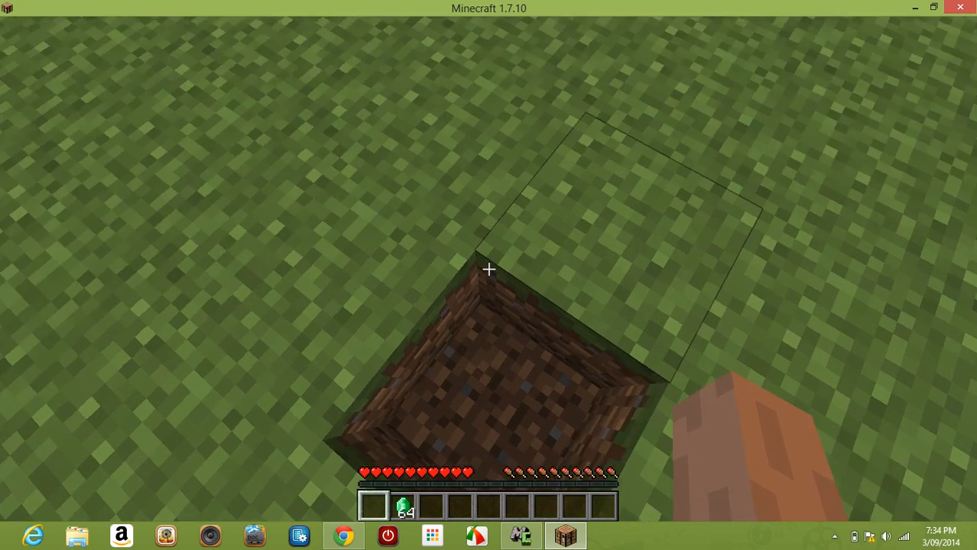
Step: Try to change the game mode with the /gamemode chat command
key("e")
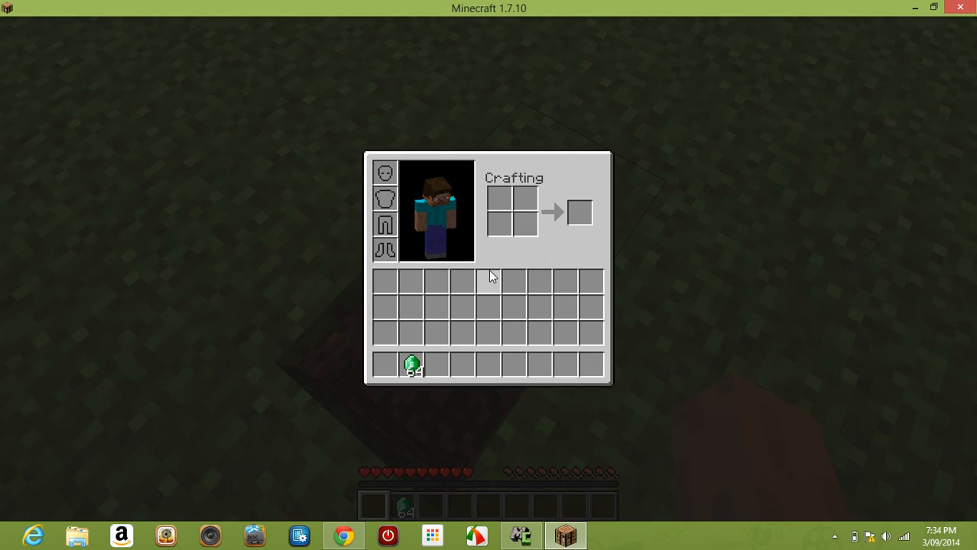
type("e/gamemode")
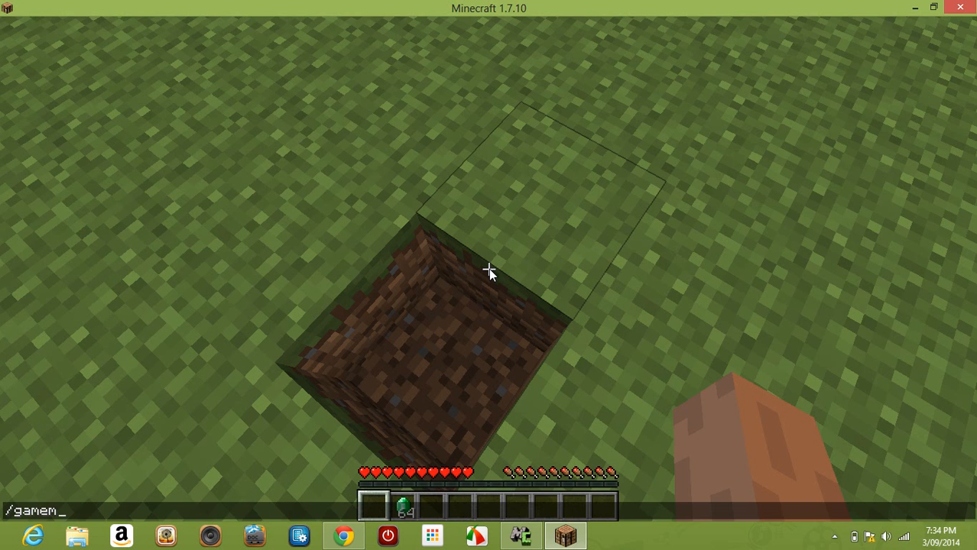
key("Return")
key("e")
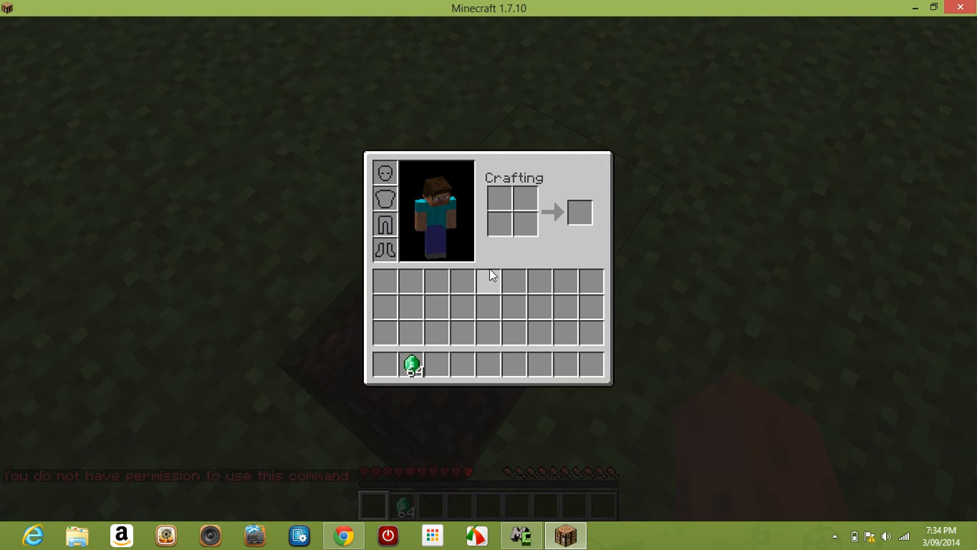
key("Escape")
Step: Open the world to LAN in Survival mode with cheats allowed
key("Escape")
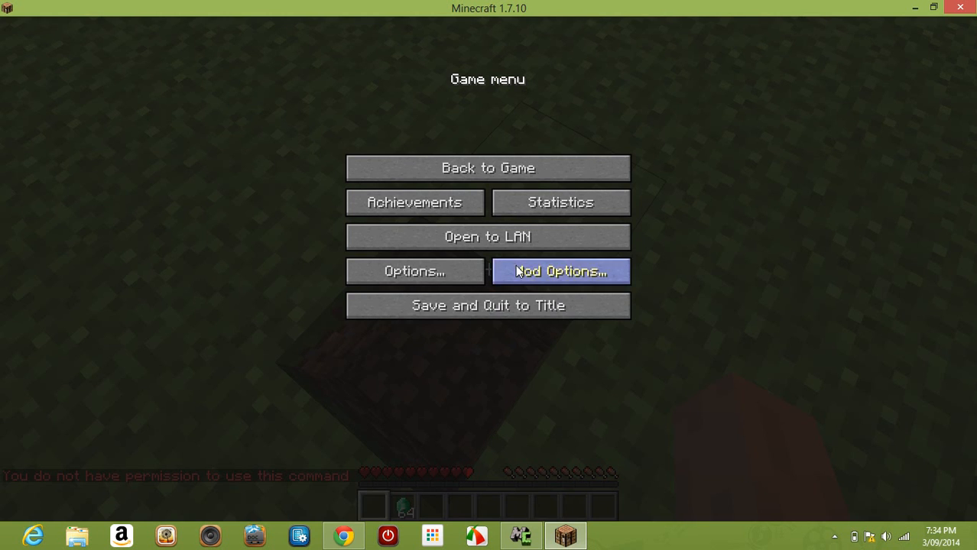
left_click(517, 271)
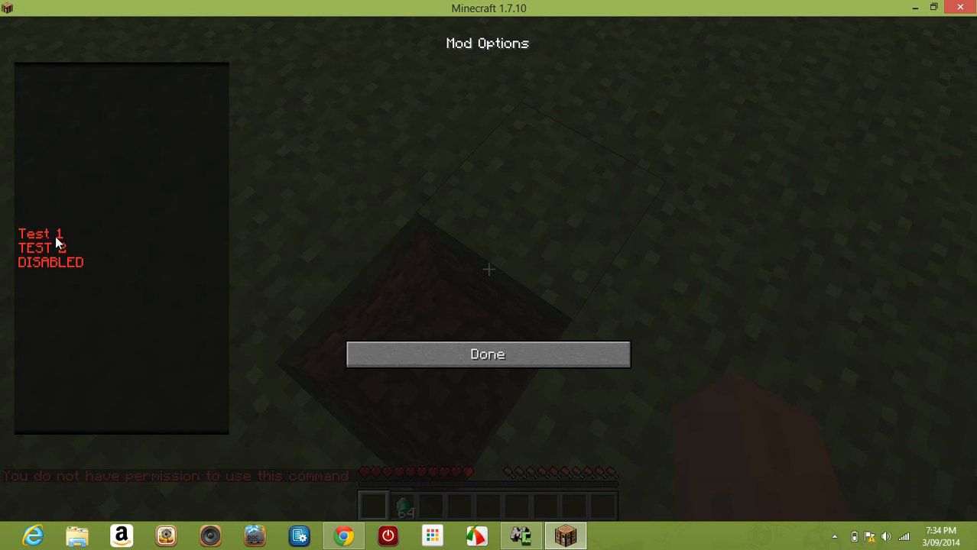
left_click(427, 362)
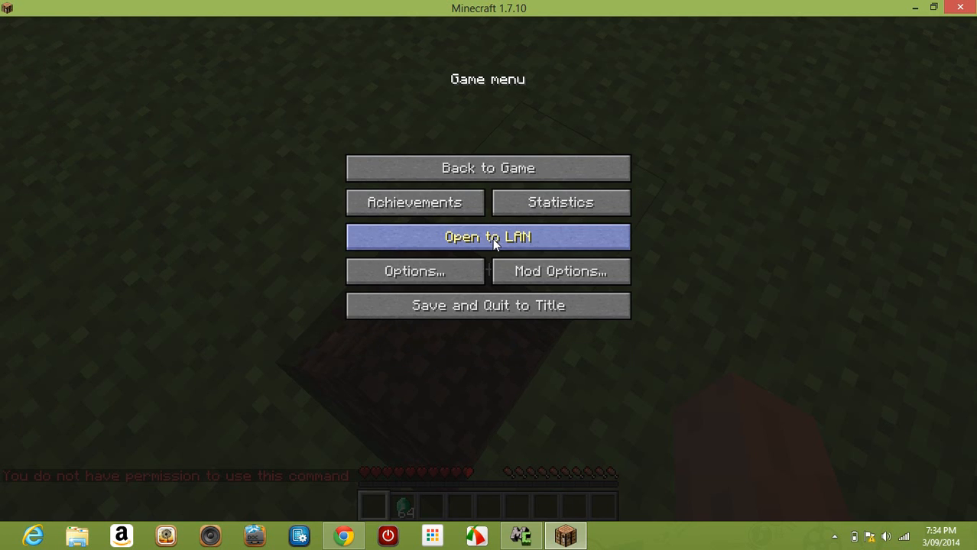
left_click(491, 242)
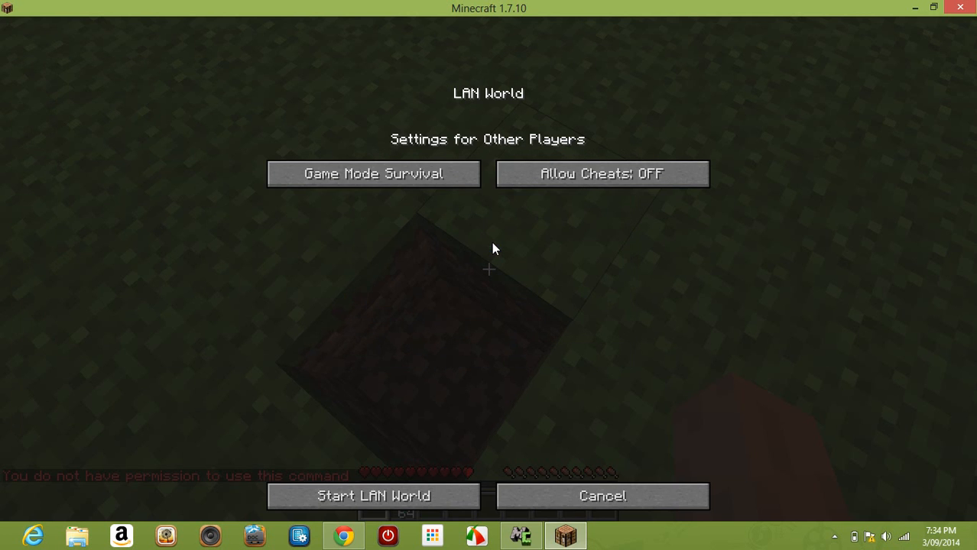
left_click(543, 186)
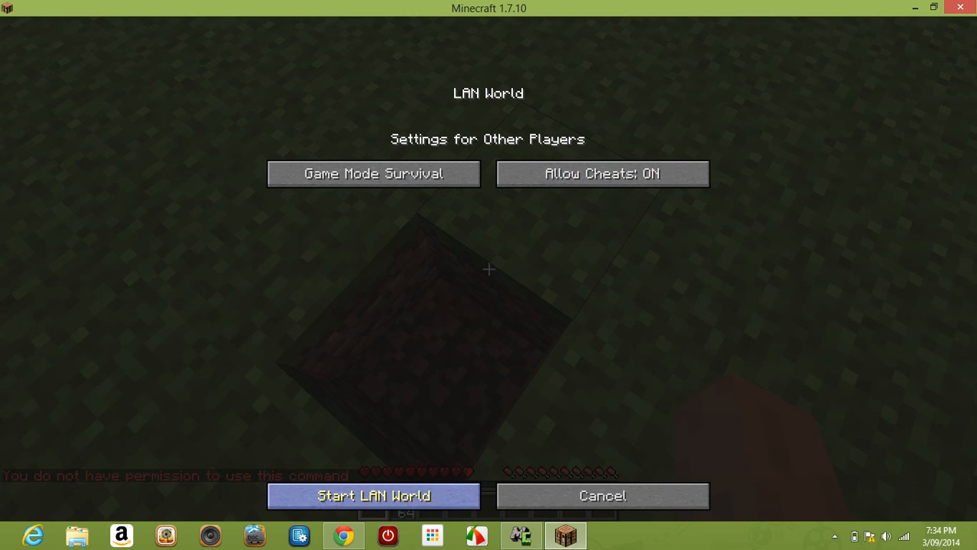
left_click(429, 497)
Step: Switch to creative mode with the command /gamemode 1
type("/")
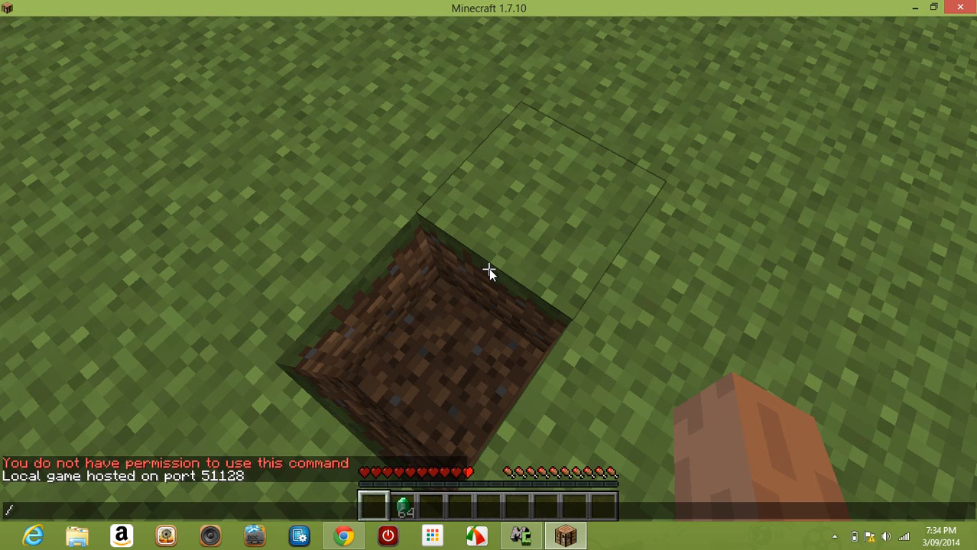
type("tgamemode 1")
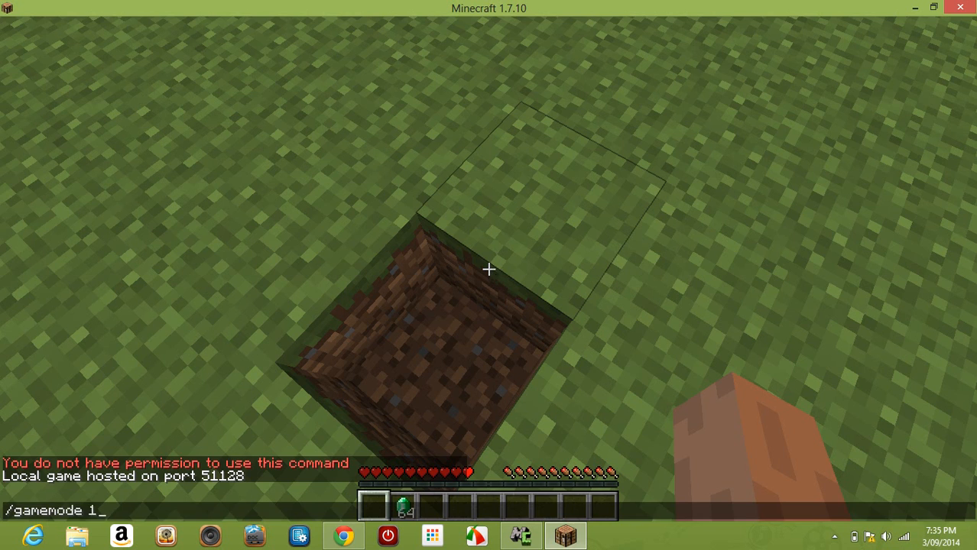
key("Return")
Step: Put a full stack of dirt in the second hotbar slot and move the emeralds to the first slot
key("e")
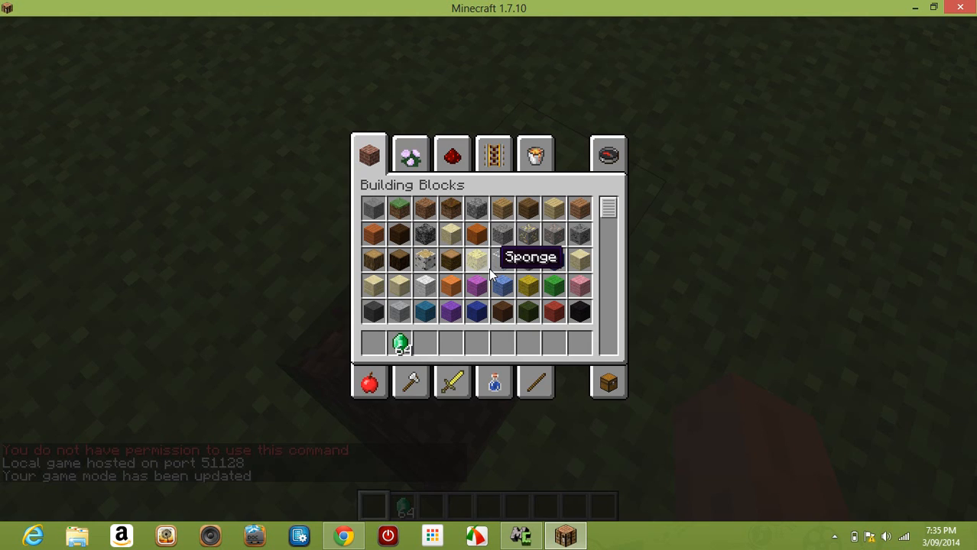
left_click(416, 212)
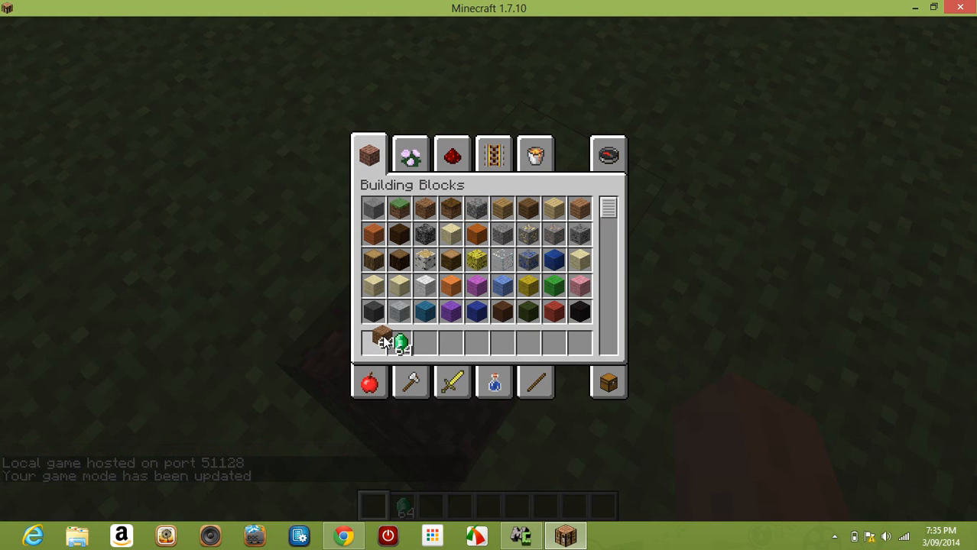
left_click(399, 344)
left_click(381, 347)
Step: Return to survival mode with /gamemode 0 and fill the hole in the grass with a dirt block
type("e/gamemode 0")
key("Return")
key("2")
right_click(488, 269)
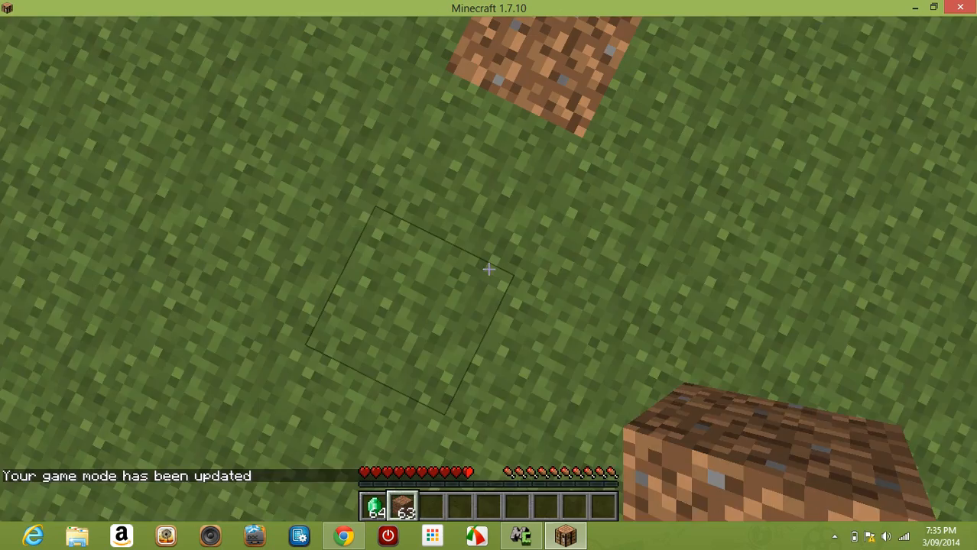
Step: Stack three dirt blocks into a pillar on the grass beside the filled hole
right_click(488, 269)
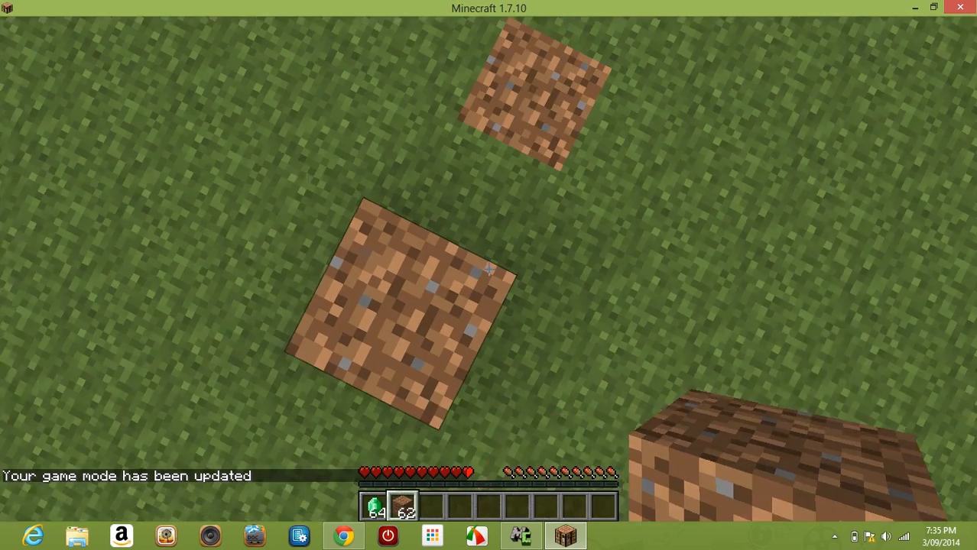
key("1")
key("2")
right_click(489, 269)
right_click(488, 270)
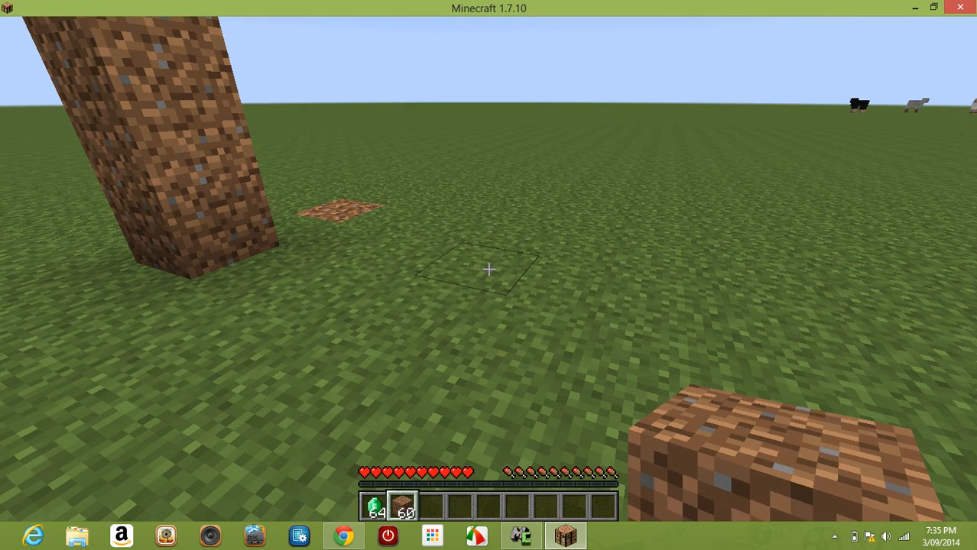
Step: Hold the emeralds, open the Teleport GUI and try to teleport with the placeholder text left in the coordinate fields
key("1")
right_click(489, 269)
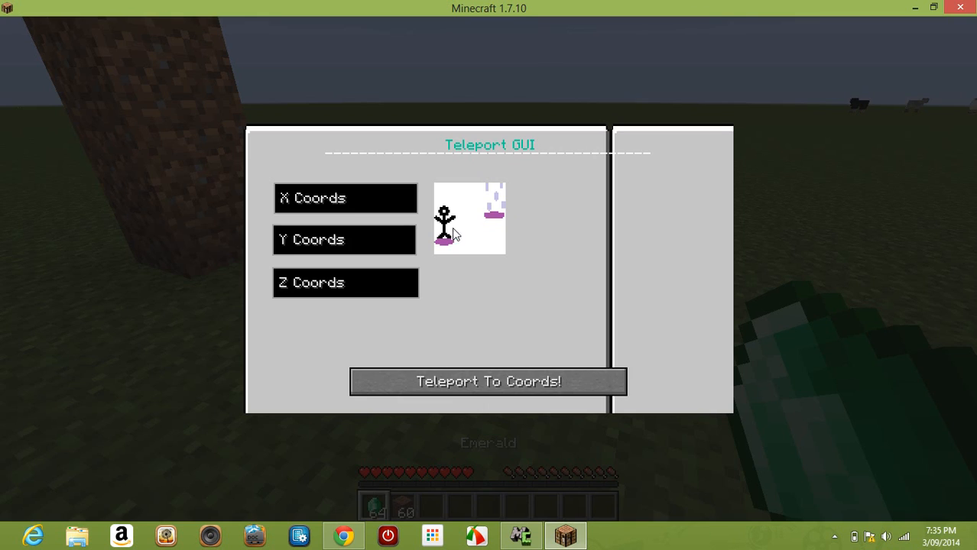
left_click(389, 195)
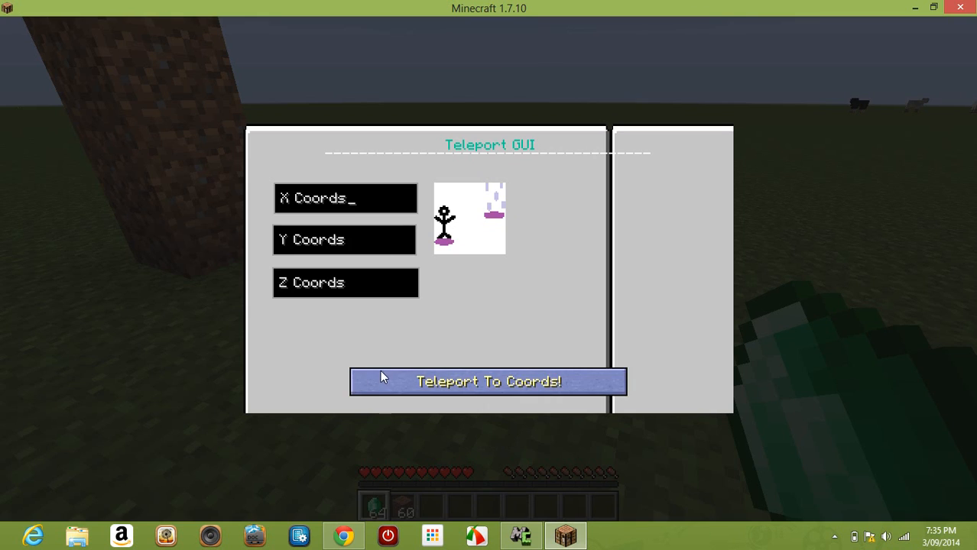
left_click(381, 373)
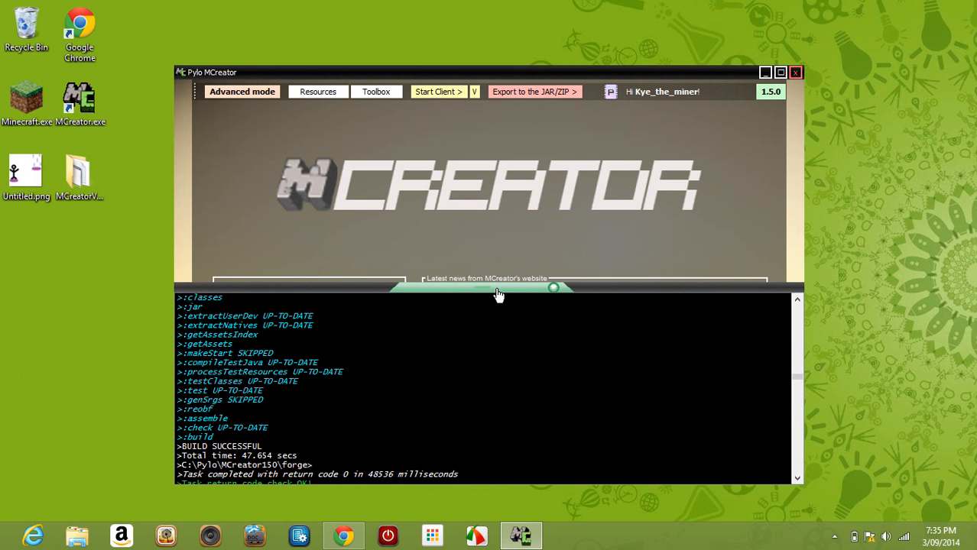
Step: Collapse the build console in the MCreator main window
left_click(498, 296)
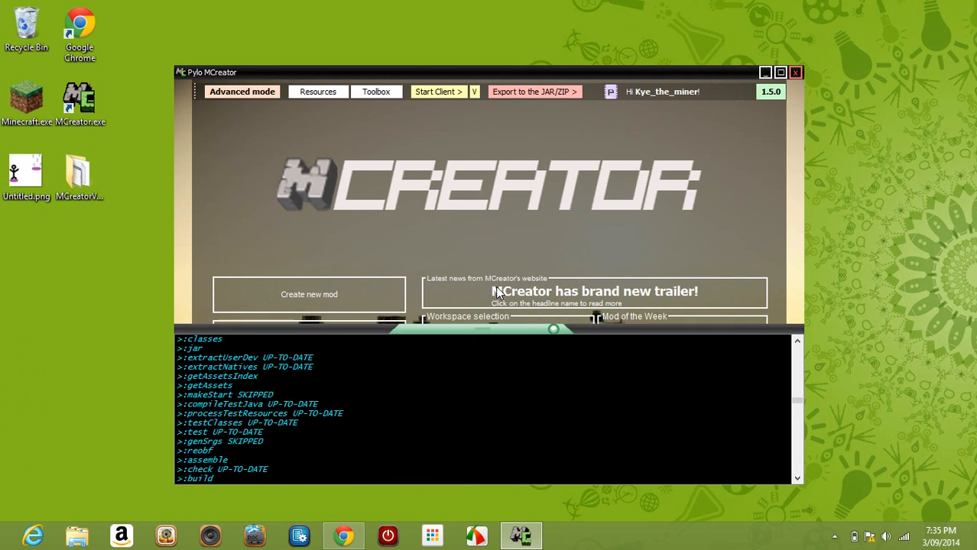